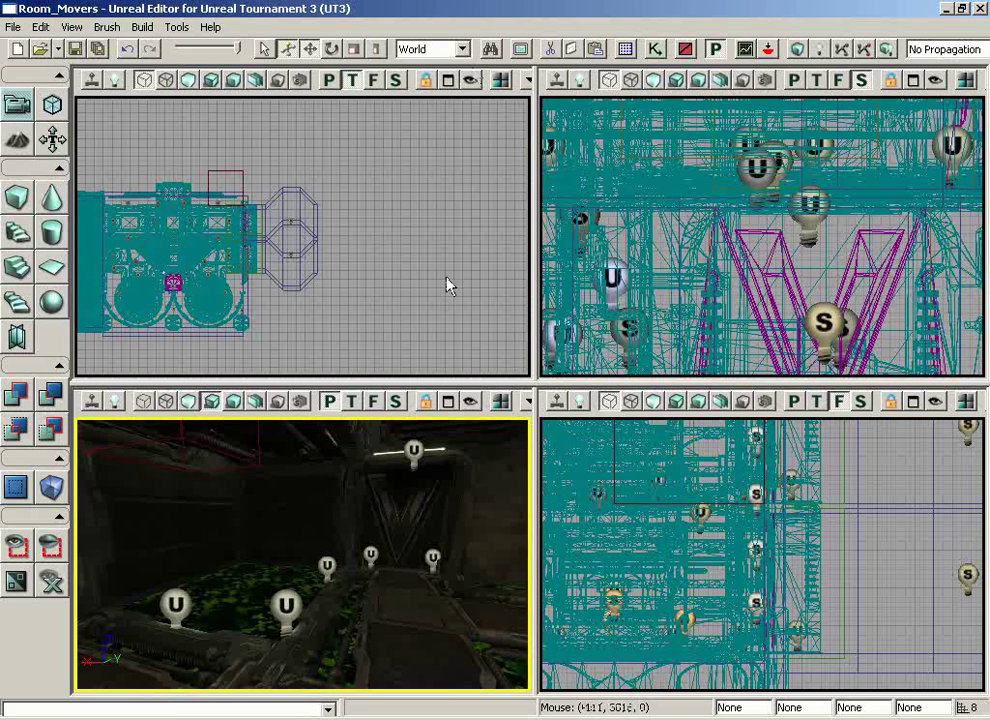
# Load the Envy_Level_Effects.upk package from the Effects content folder into the Generic Browser
pyautogui.moveTo(419, 594); pyautogui.dragTo(413, 607)
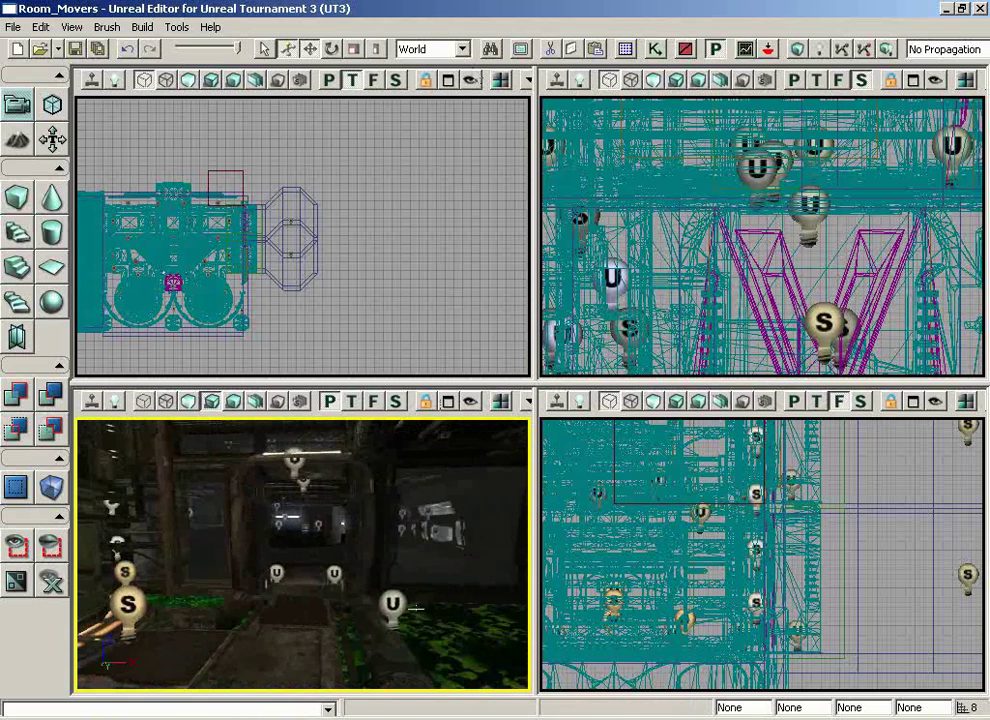
pyautogui.moveTo(338, 626); pyautogui.dragTo(296, 578)
pyautogui.moveTo(116, 414); pyautogui.dragTo(279, 578)
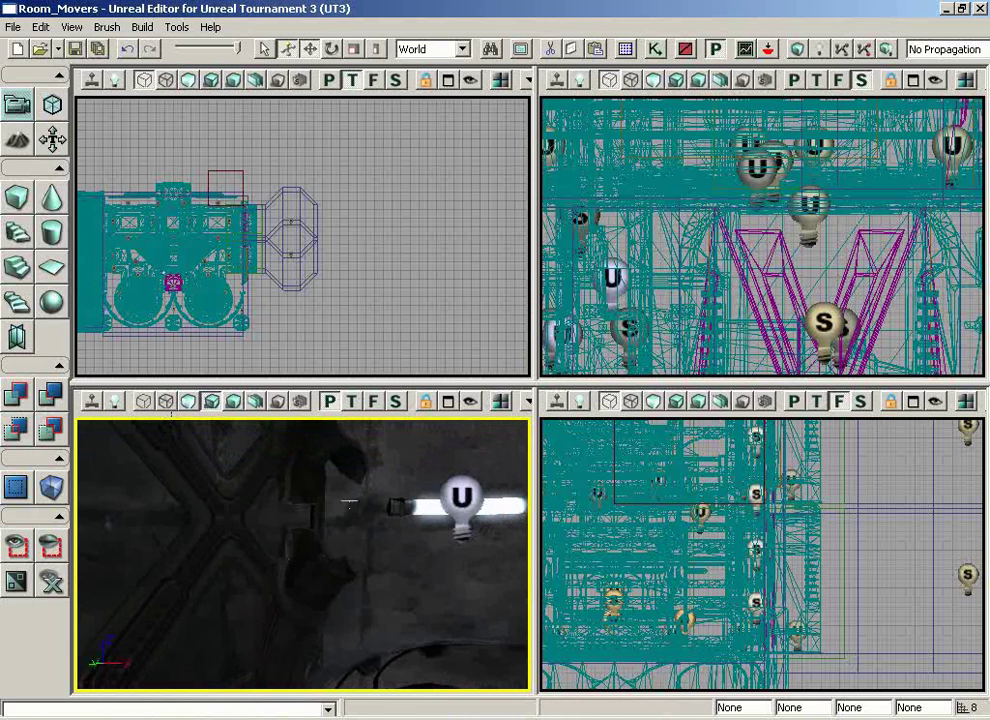
pyautogui.click(627, 50)
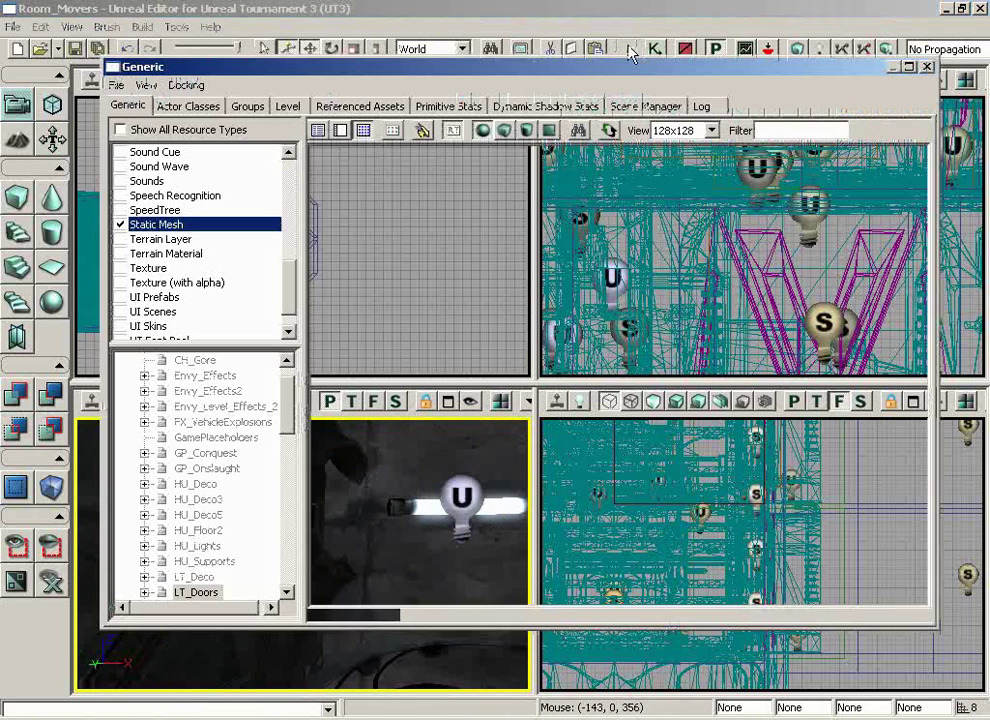
pyautogui.click(116, 85)
pyautogui.click(138, 130)
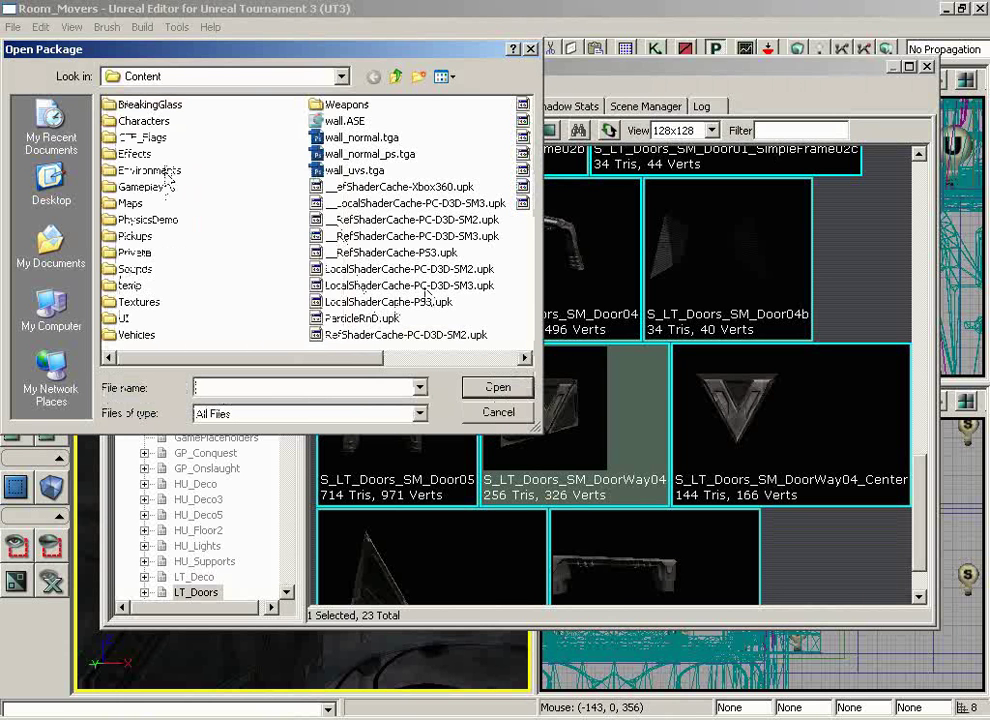
pyautogui.doubleClick(165, 172)
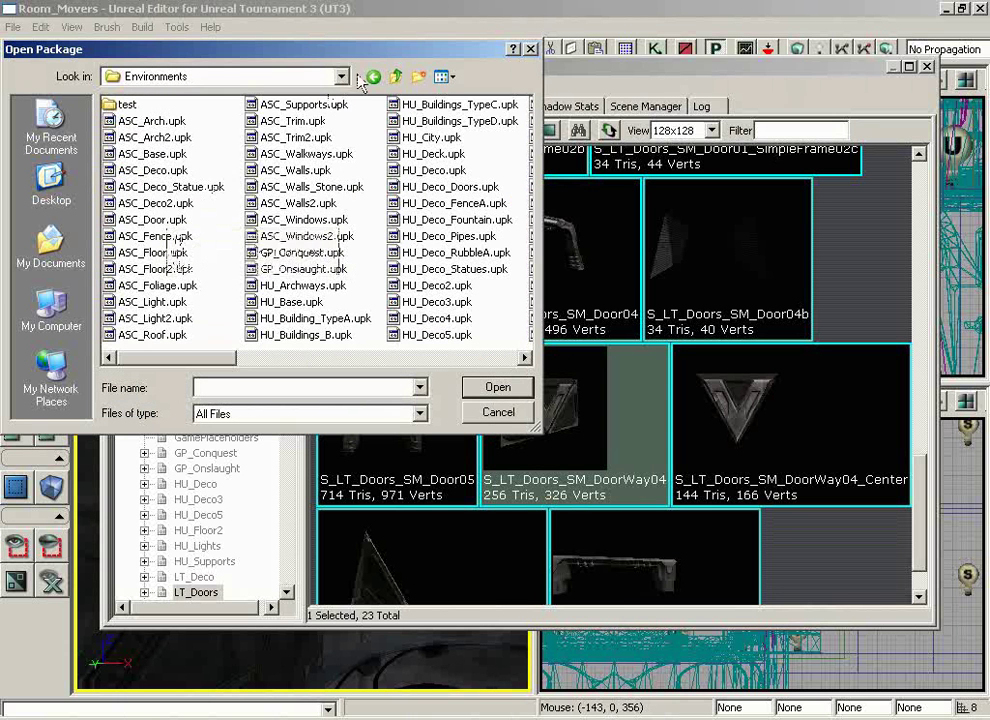
pyautogui.click(397, 78)
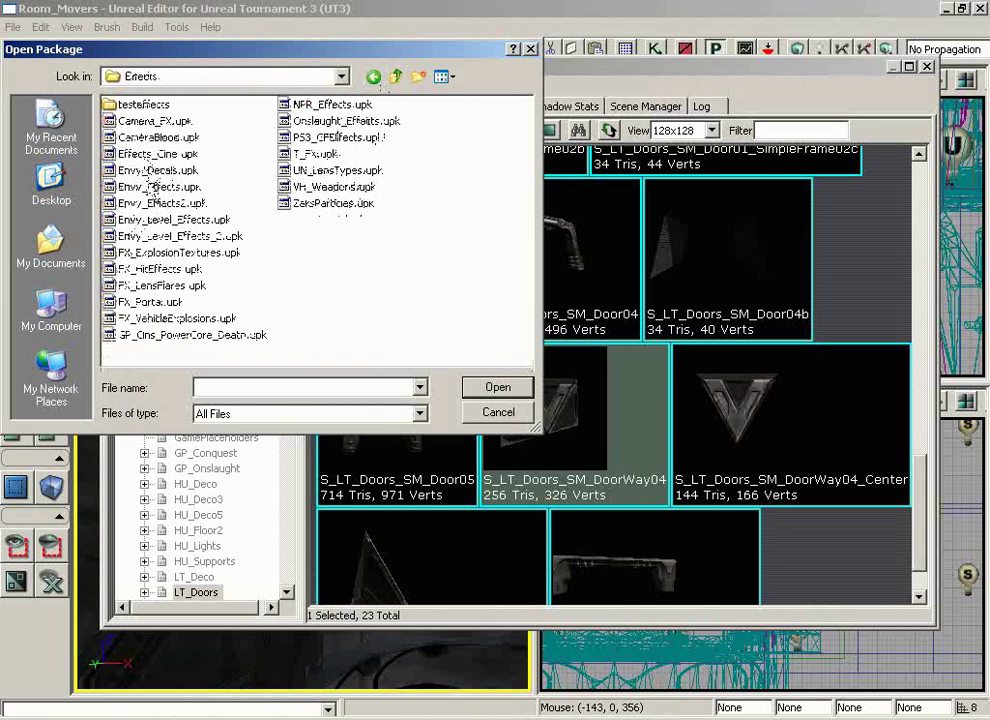
pyautogui.click(172, 220)
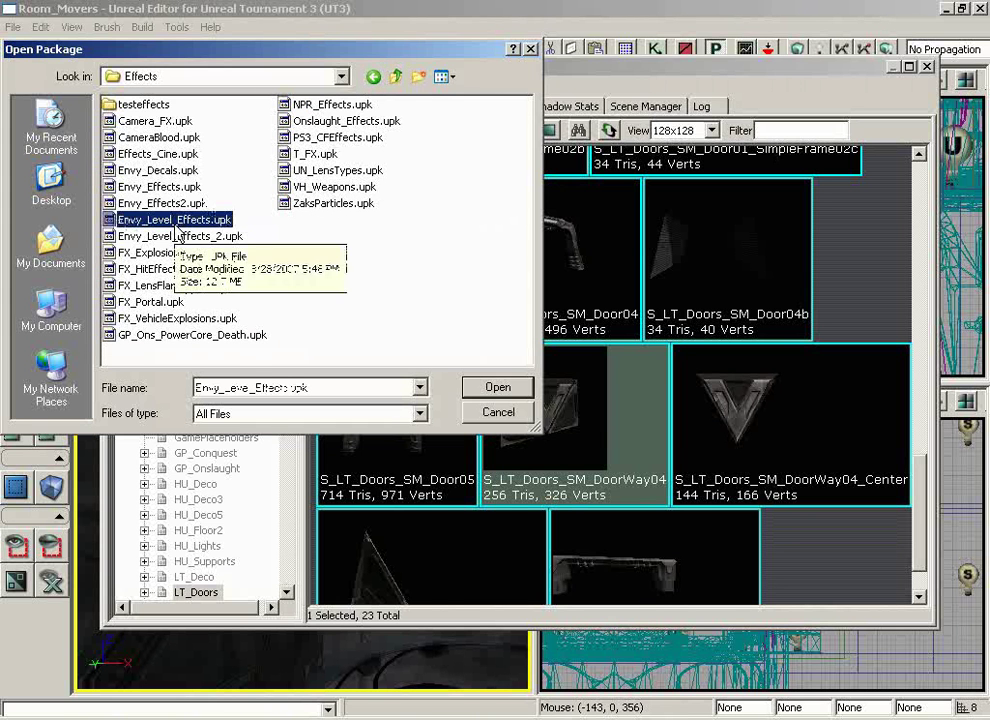
pyautogui.click(498, 387)
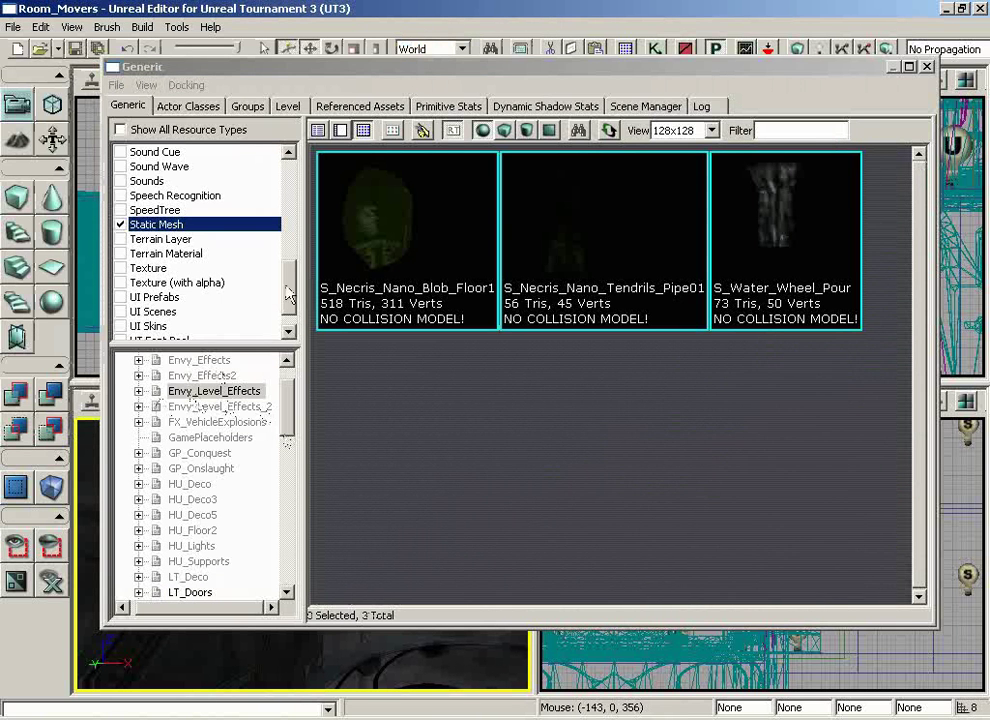
# Filter the package's assets to particle systems only, select P_Water_myst and close the browser
pyautogui.moveTo(290, 292); pyautogui.dragTo(289, 219)
pyautogui.click(136, 128)
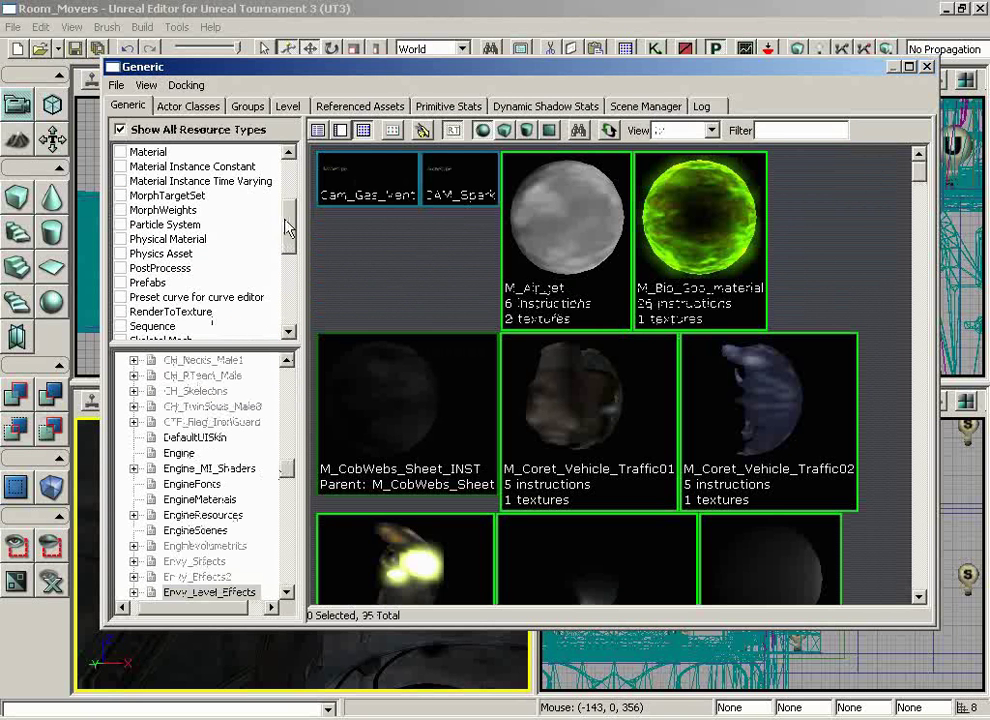
pyautogui.click(121, 225)
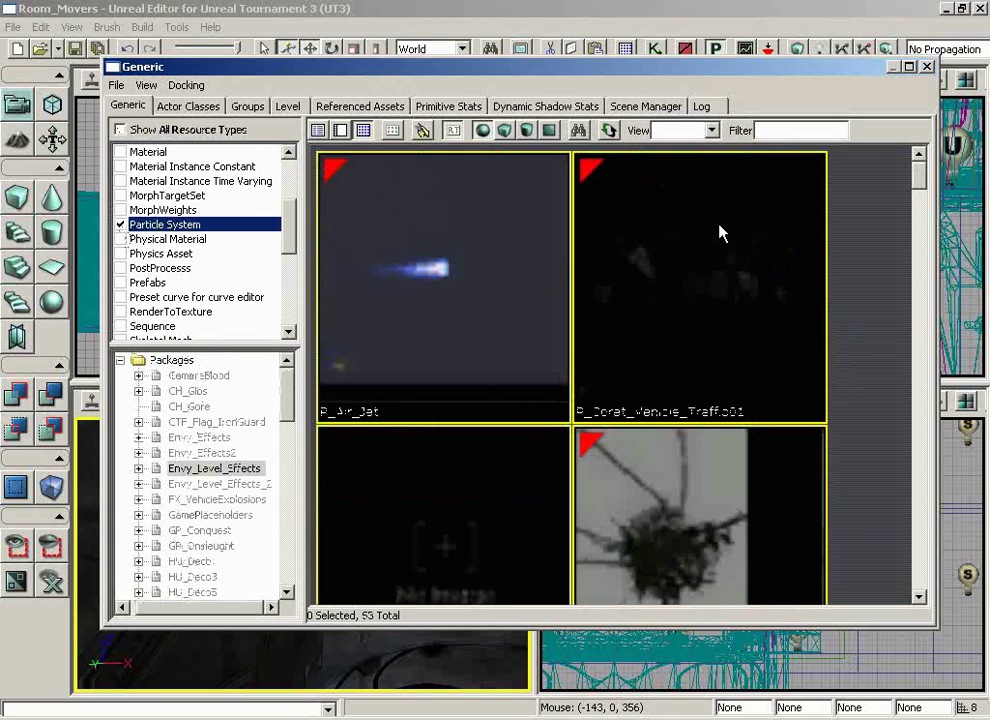
pyautogui.moveTo(918, 175); pyautogui.dragTo(906, 431)
pyautogui.click(406, 431)
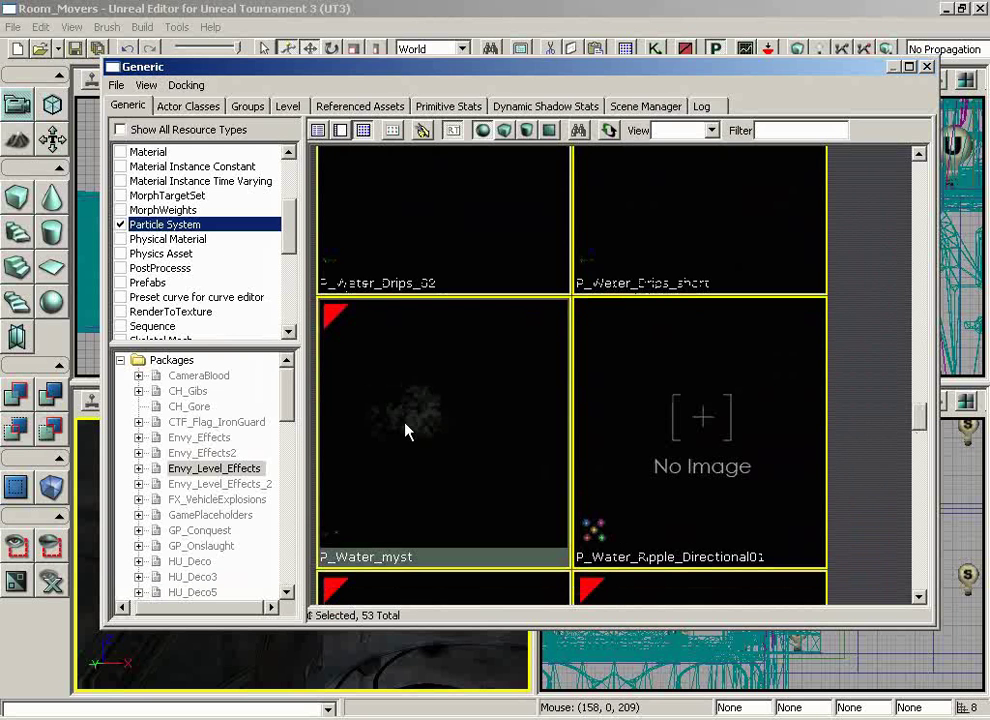
pyautogui.click(927, 67)
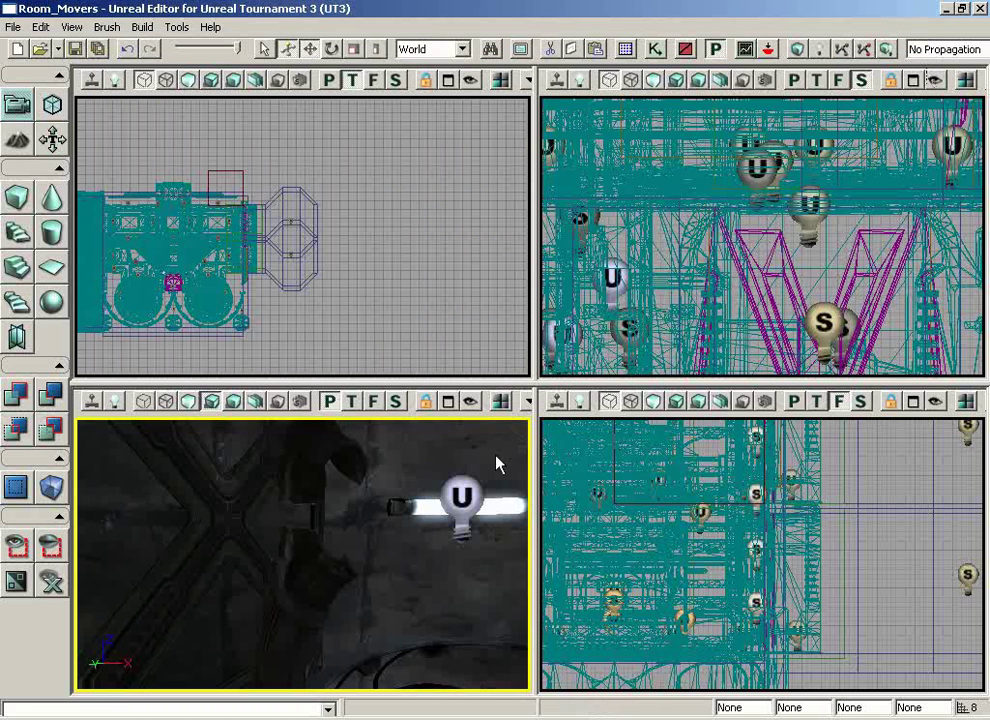
# Add a P_Water_myst emitter to the level on the wall structure beside the X-shaped bracing
pyautogui.moveTo(365, 577)
pyautogui.mouseDown()
pyautogui.moveTo(287, 563)
pyautogui.moveTo(303, 537)
pyautogui.moveTo(290, 543)
pyautogui.moveTo(358, 567)
pyautogui.mouseUp()
pyautogui.rightClick(330, 545)
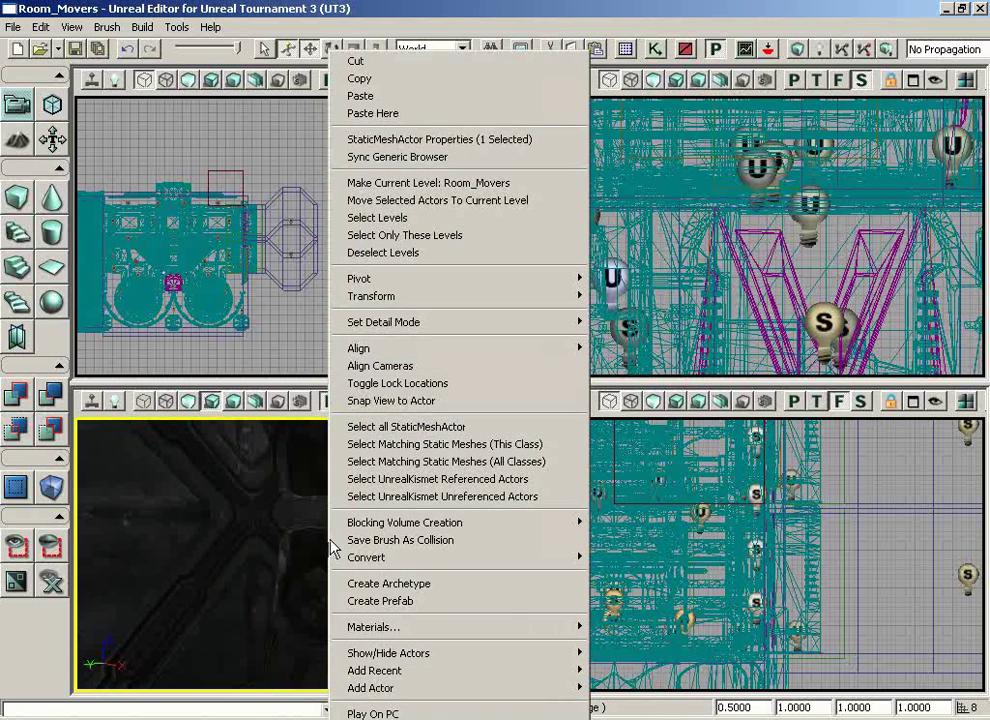
pyautogui.moveTo(425, 690)
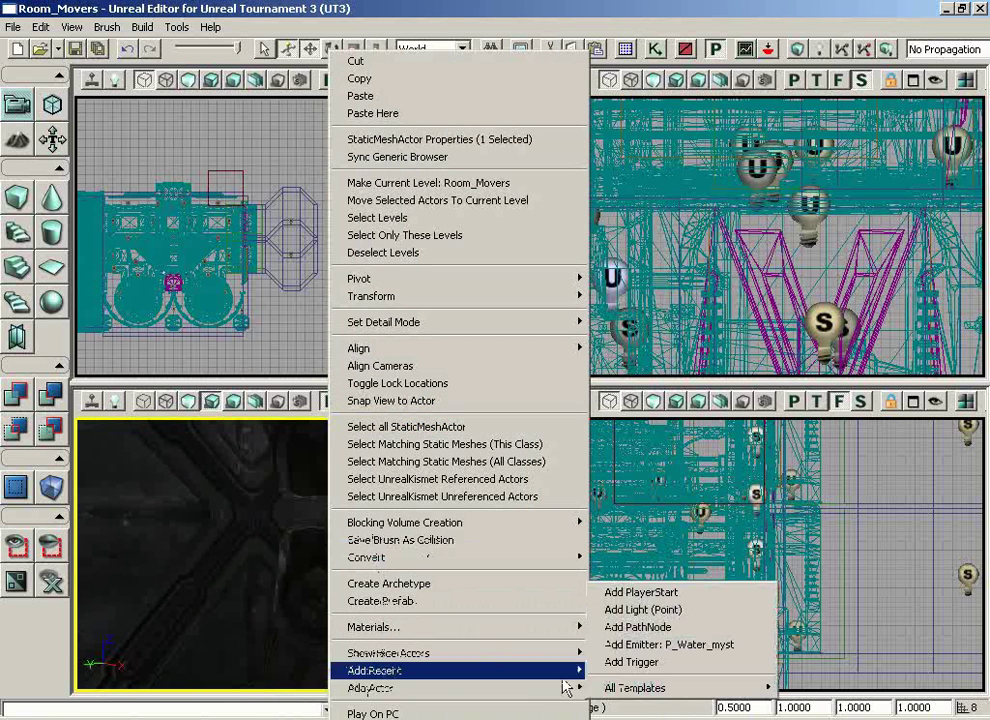
pyautogui.click(725, 645)
pyautogui.moveTo(449, 588); pyautogui.dragTo(363, 578)
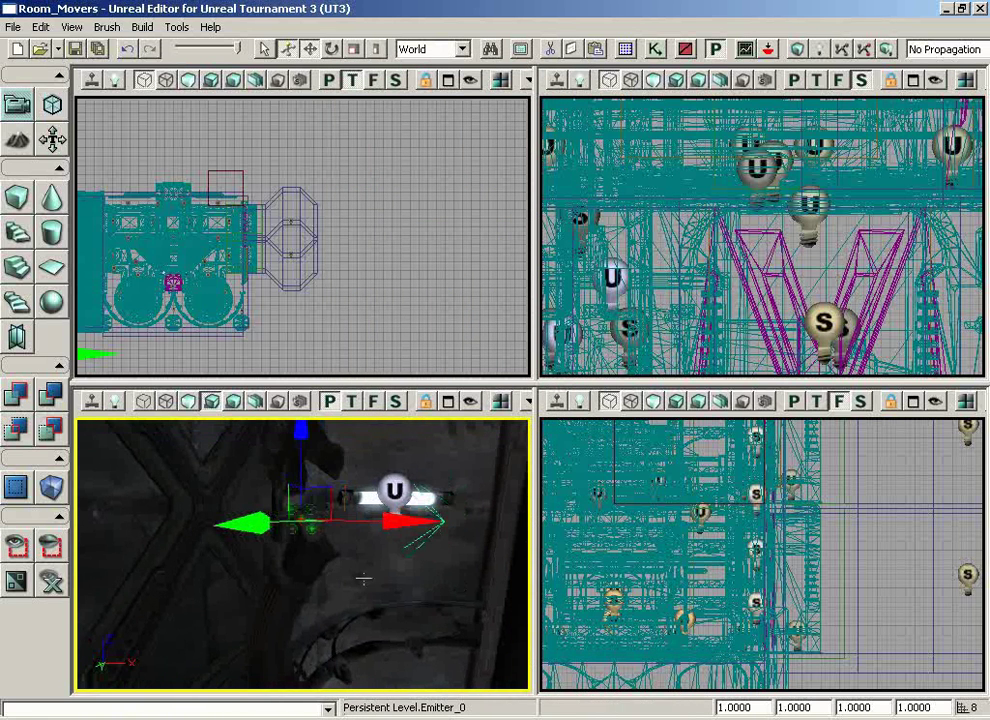
# Turn on real-time preview in the perspective viewport and reselect the mist emitter
pyautogui.click(90, 404)
pyautogui.moveTo(262, 572)
pyautogui.mouseDown()
pyautogui.moveTo(274, 588)
pyautogui.moveTo(255, 550)
pyautogui.mouseUp()
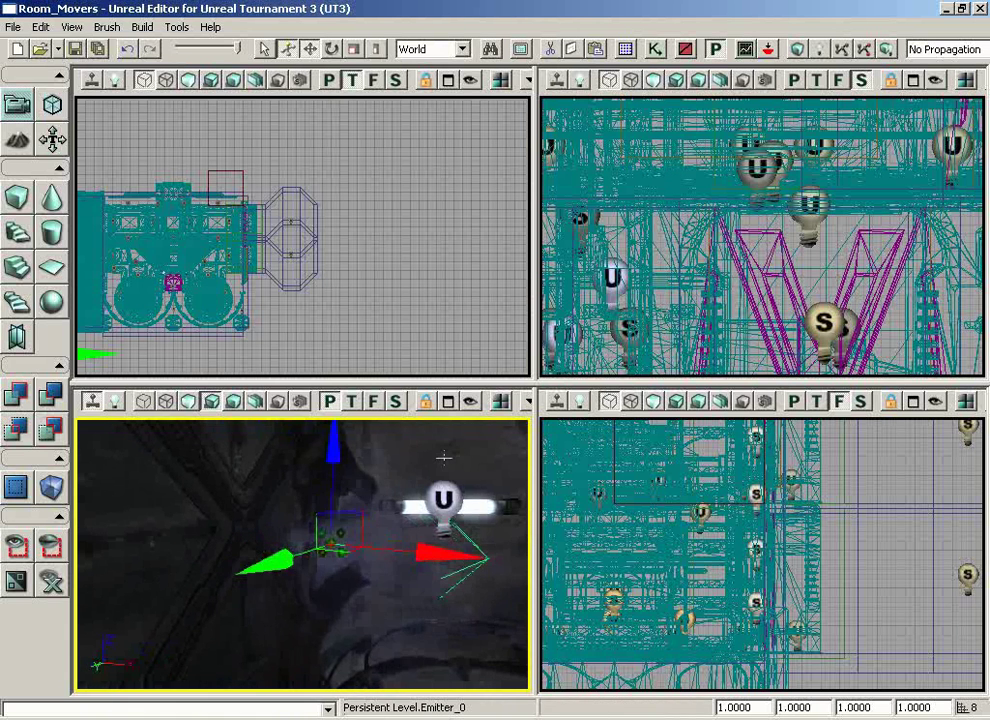
pyautogui.click(156, 507)
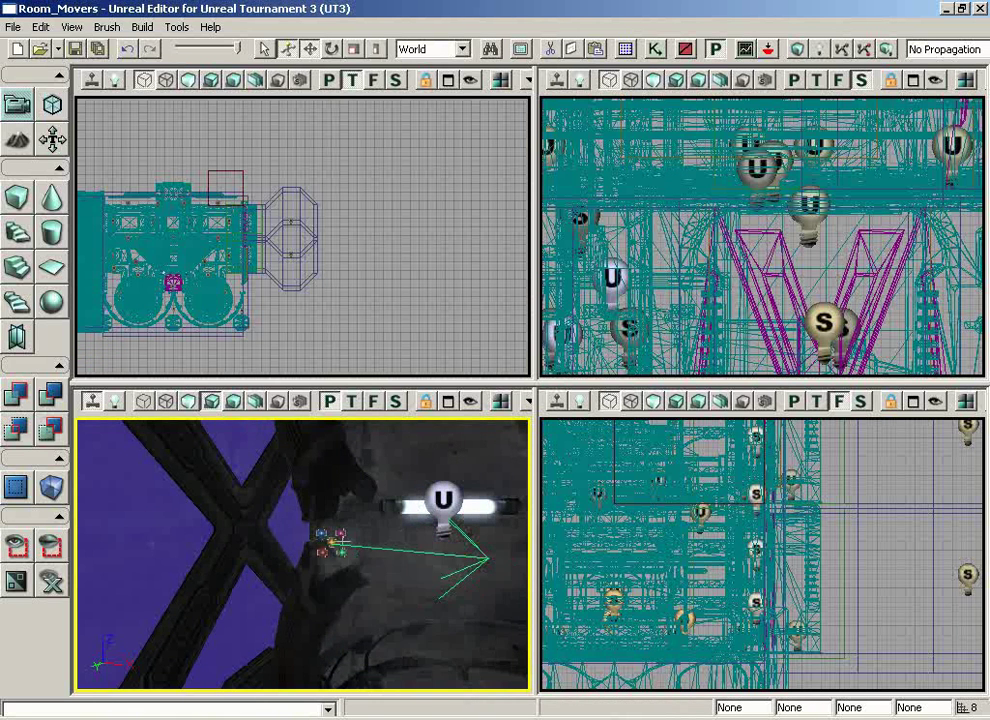
pyautogui.click(379, 541)
pyautogui.moveTo(379, 541); pyautogui.dragTo(477, 528)
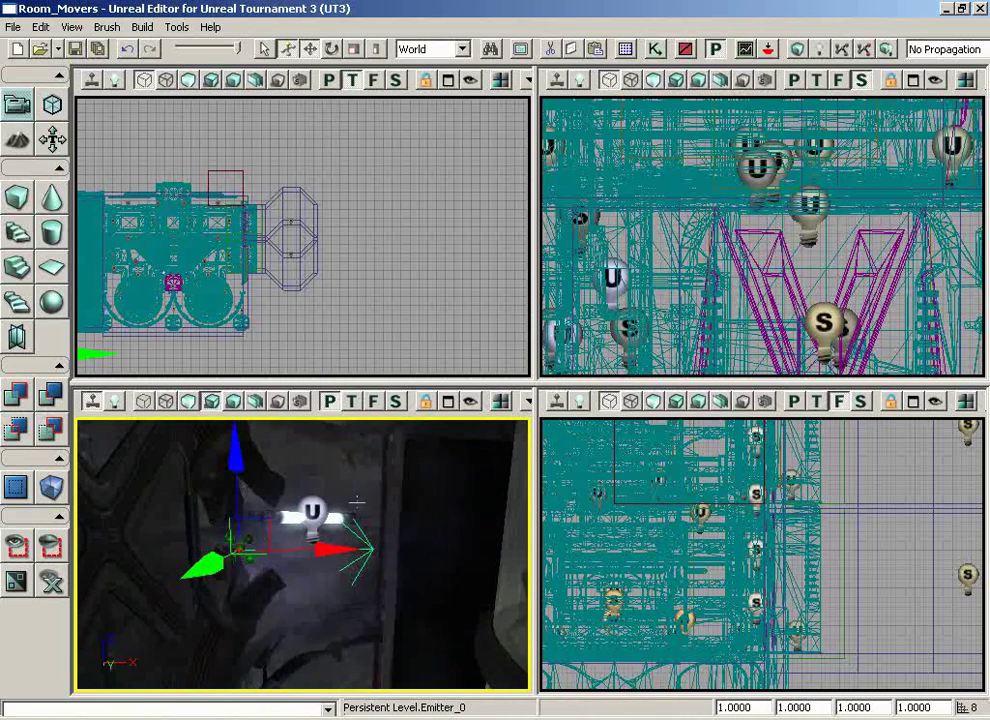
# Move the emitter in the top view so it sits centred in front of the round column
pyautogui.moveTo(261, 455); pyautogui.dragTo(328, 458, button='right')
pyautogui.moveTo(338, 327); pyautogui.dragTo(75, 380, button='right')
pyautogui.scroll(3, 90, 370)
pyautogui.scroll(6, 194, 283)
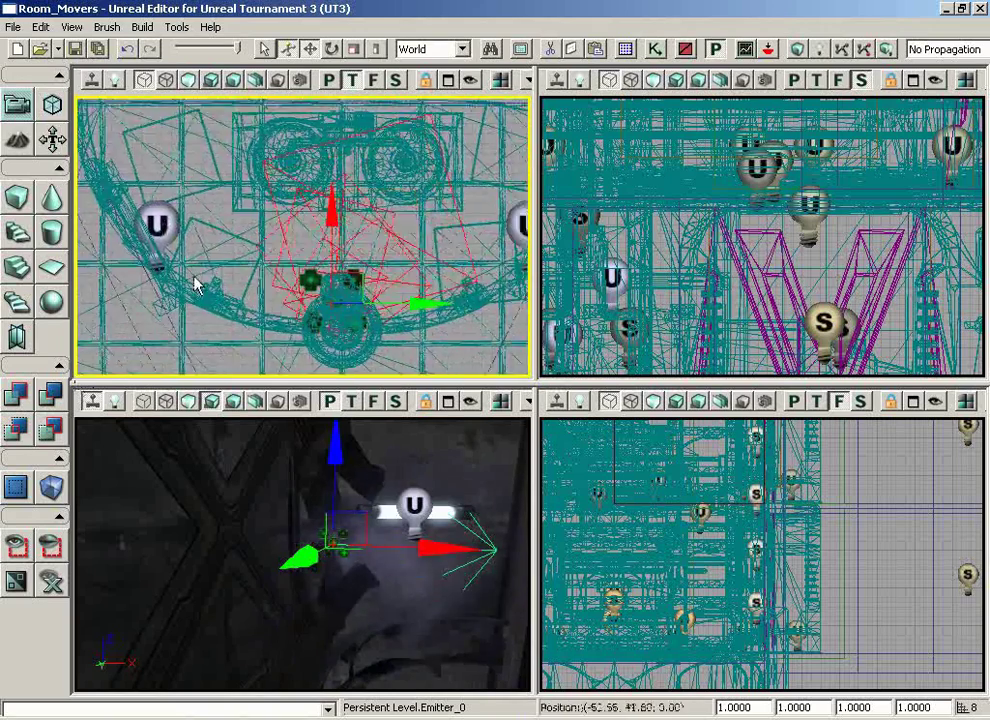
pyautogui.moveTo(399, 257); pyautogui.dragTo(412, 256)
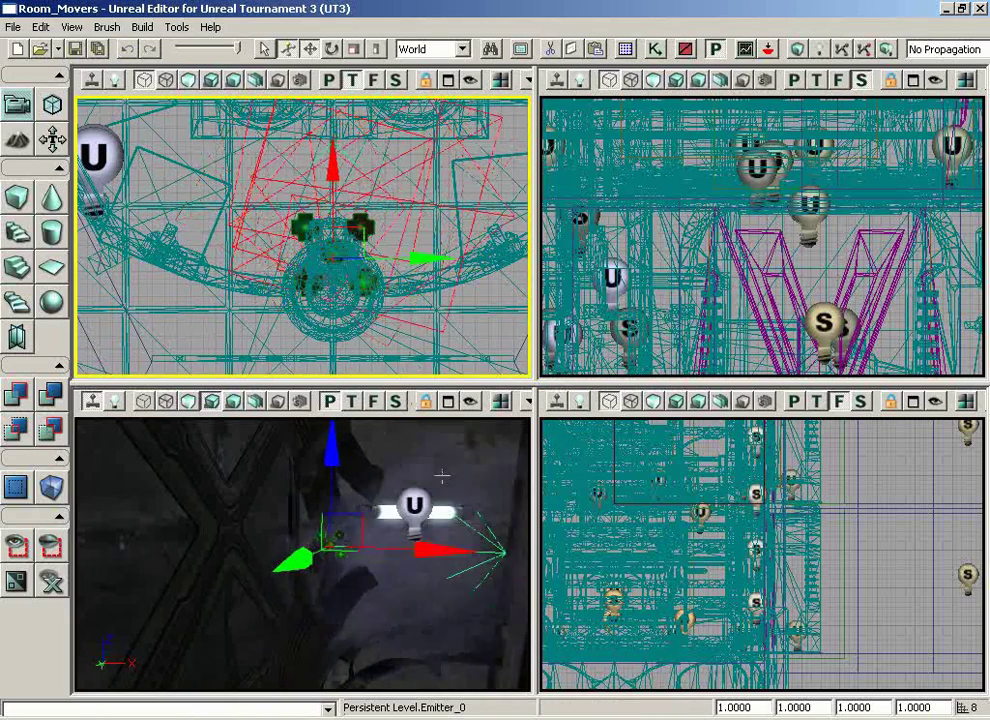
# Rotate the emitter so its direction arrow points diagonally upward, and lower it slightly on the column
pyautogui.moveTo(430, 580); pyautogui.dragTo(436, 645)
pyautogui.press('space')
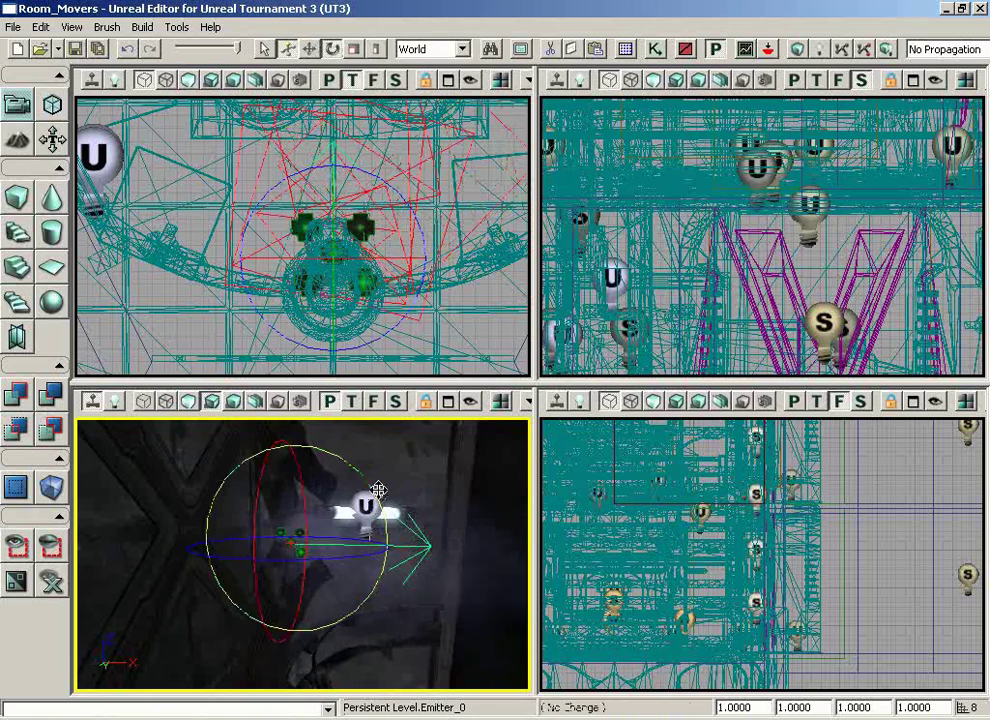
pyautogui.moveTo(439, 623); pyautogui.dragTo(377, 608)
pyautogui.press('space')
pyautogui.press('space')
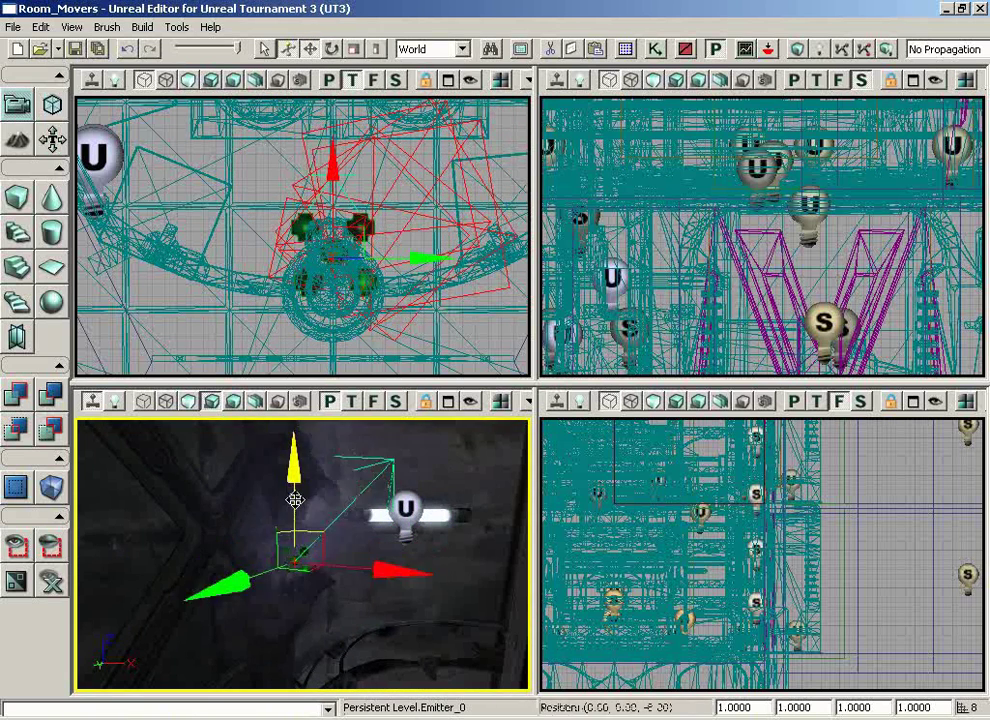
pyautogui.click(146, 543)
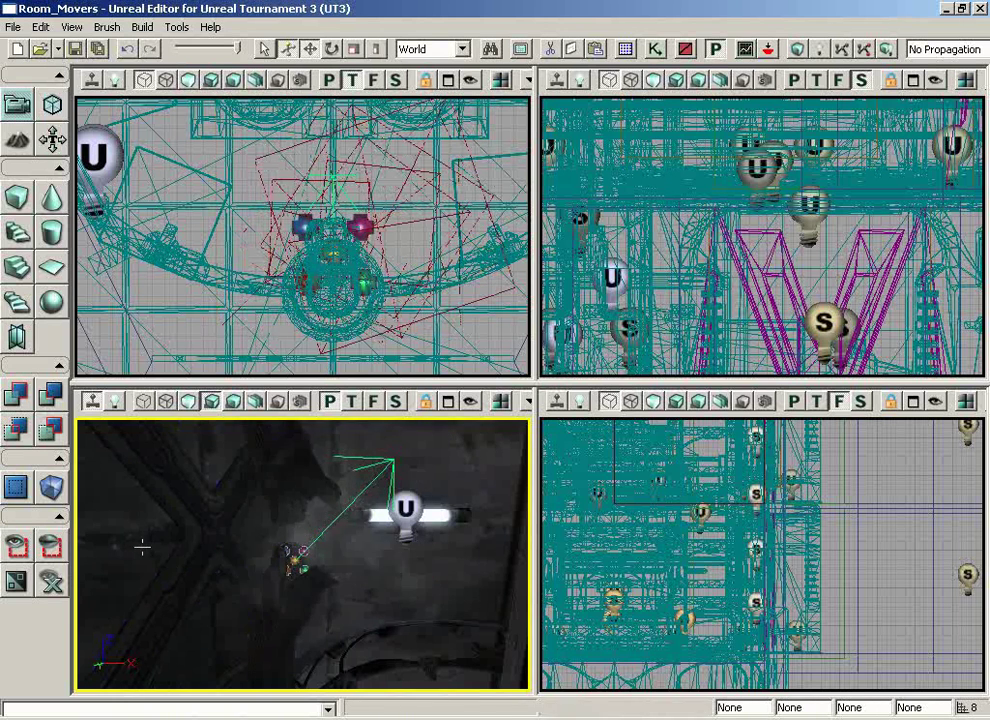
# Examine the mist effect and its surroundings in the perspective and top views, with editor icons hidden and shown
pyautogui.moveTo(390, 643); pyautogui.dragTo(421, 638, button='right')
pyautogui.press('g')
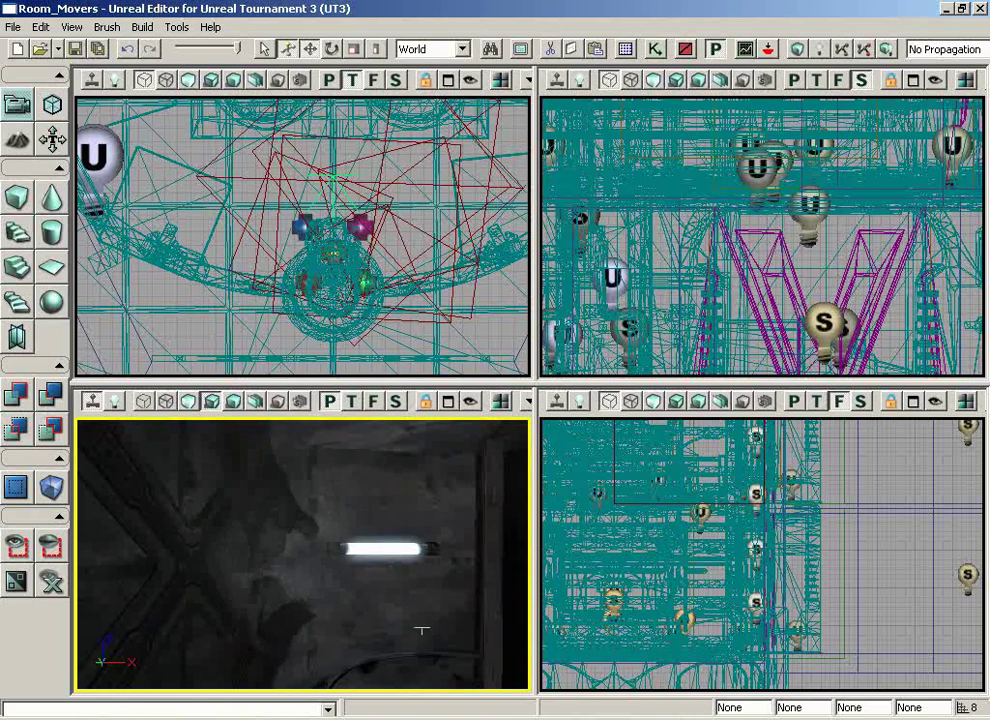
pyautogui.press('g')
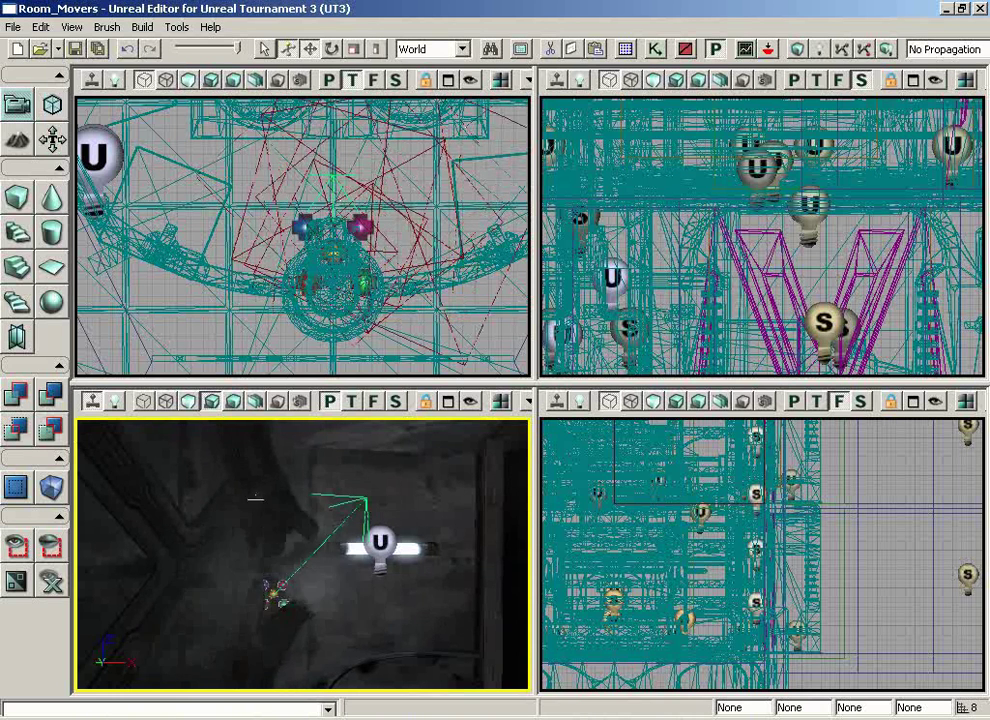
pyautogui.moveTo(449, 617); pyautogui.dragTo(316, 582, button='right')
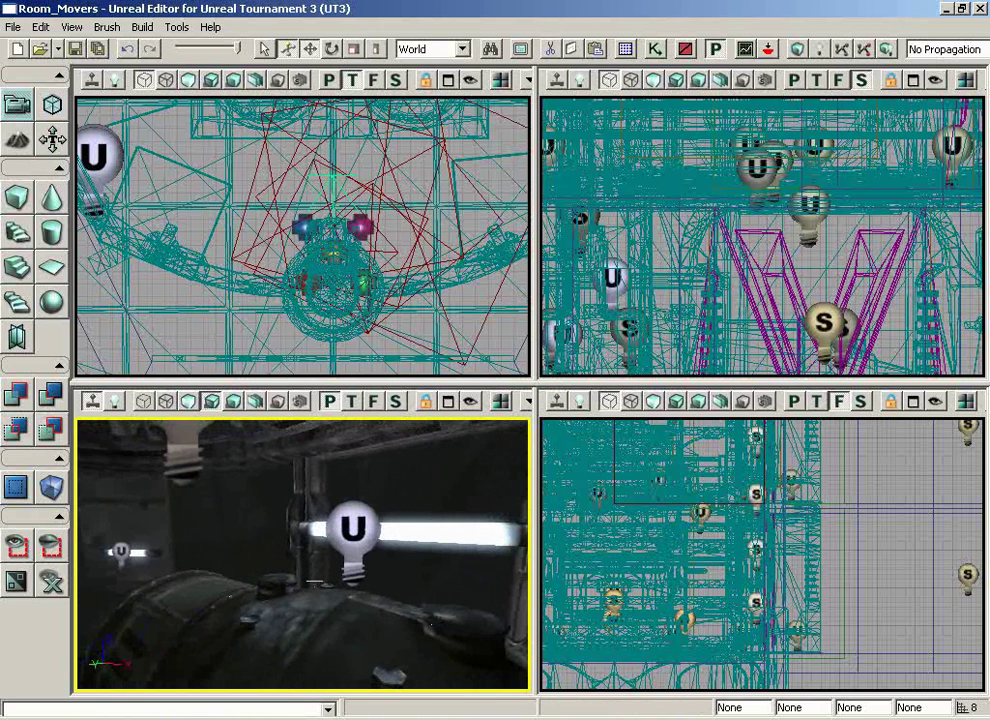
pyautogui.moveTo(433, 603); pyautogui.dragTo(90, 466)
pyautogui.moveTo(355, 300); pyautogui.dragTo(349, 290)
pyautogui.moveTo(416, 307)
pyautogui.mouseDown()
pyautogui.moveTo(390, 337)
pyautogui.moveTo(411, 301)
pyautogui.moveTo(442, 290)
pyautogui.moveTo(428, 315)
pyautogui.mouseUp()
pyautogui.scroll(-1, 416, 307)
pyautogui.scroll(-3, 416, 307)
pyautogui.press('space')
pyautogui.scroll(-6, 446, 303)
pyautogui.press('g')
pyautogui.press('g')
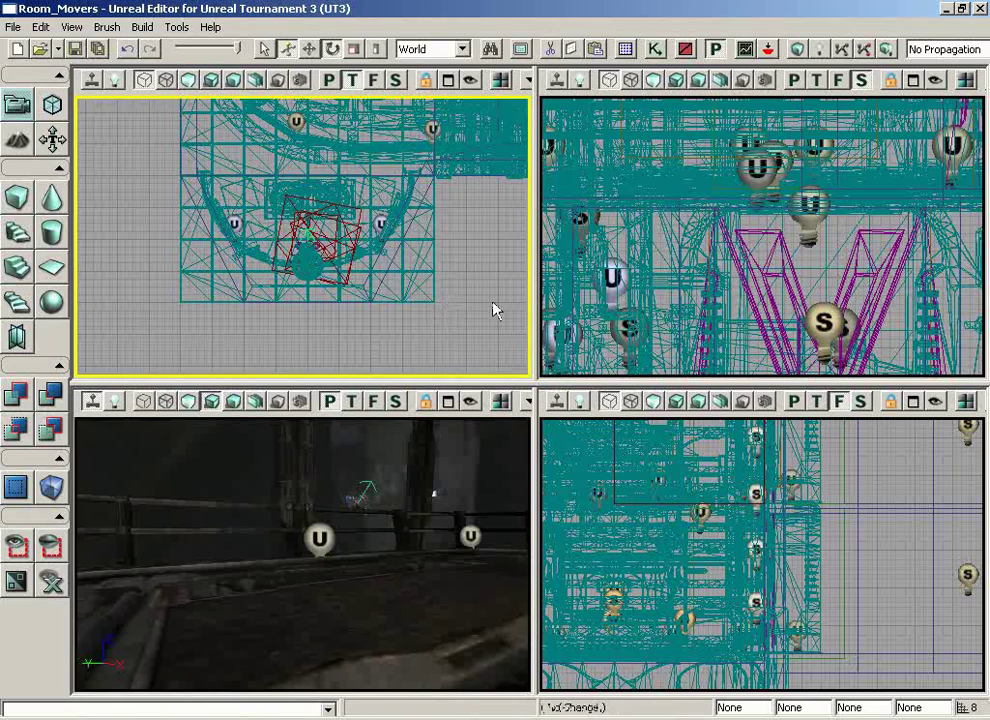
pyautogui.scroll(2, 495, 296)
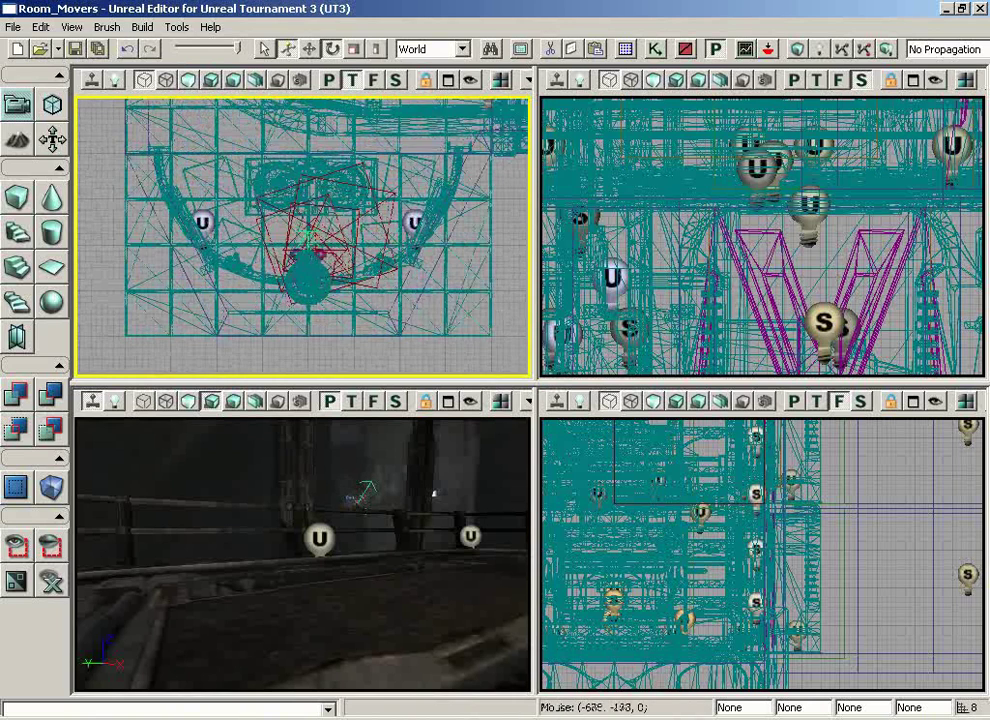
# Duplicate the mist emitter over to the large cylindrical machine in the main room and lower the copy onto its upper side
pyautogui.click(310, 51)
pyautogui.moveTo(433, 337); pyautogui.dragTo(407, 312)
pyautogui.moveTo(482, 421); pyautogui.dragTo(462, 412)
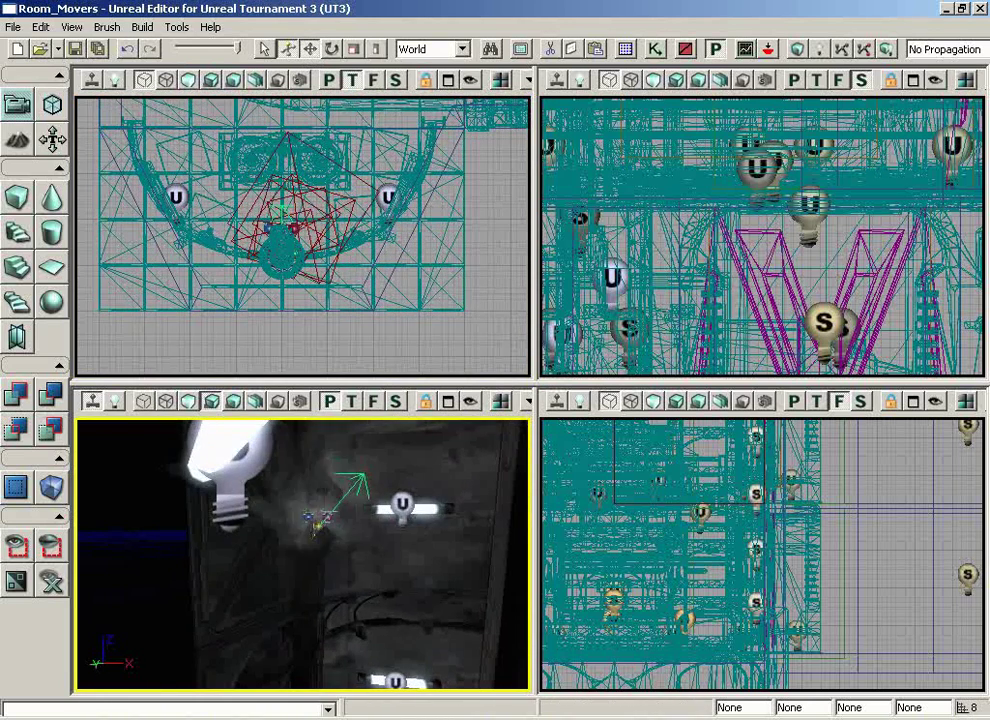
pyautogui.click(322, 522)
pyautogui.moveTo(411, 347); pyautogui.dragTo(233, 247)
pyautogui.scroll(-4, 221, 124)
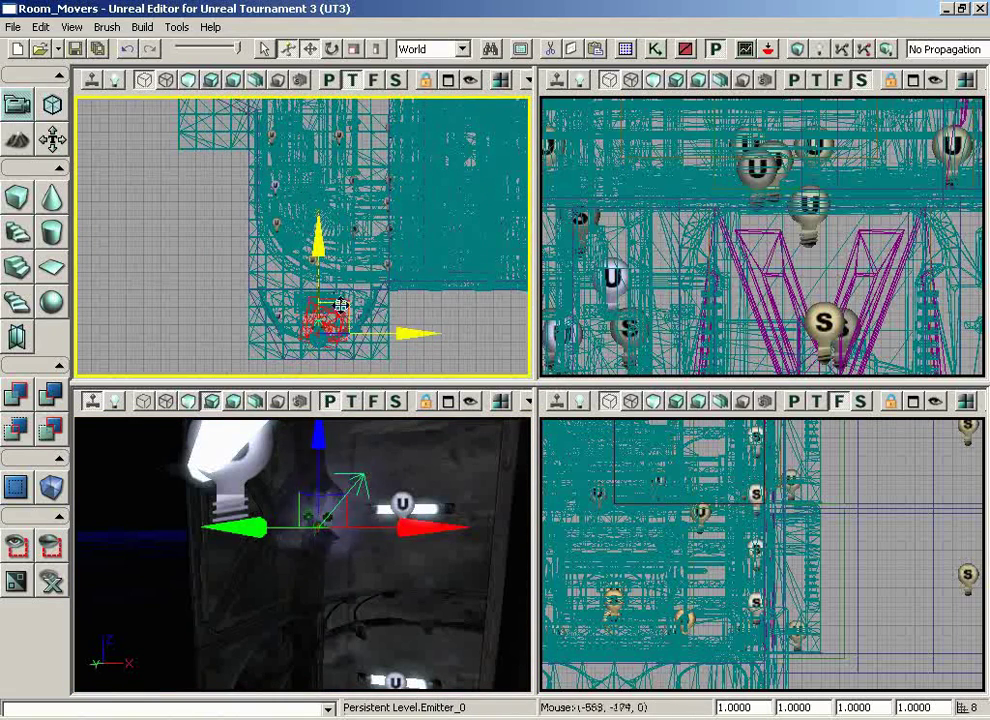
pyautogui.moveTo(347, 302); pyautogui.dragTo(326, 132)
pyautogui.moveTo(398, 609); pyautogui.dragTo(363, 578, button='right')
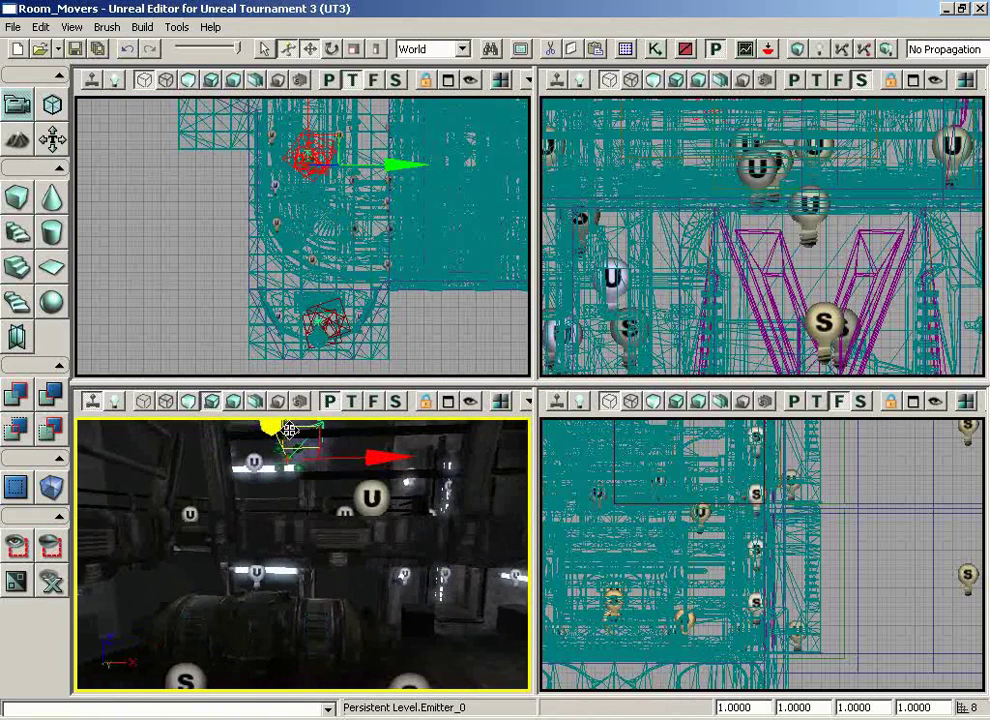
pyautogui.moveTo(289, 517); pyautogui.dragTo(281, 548)
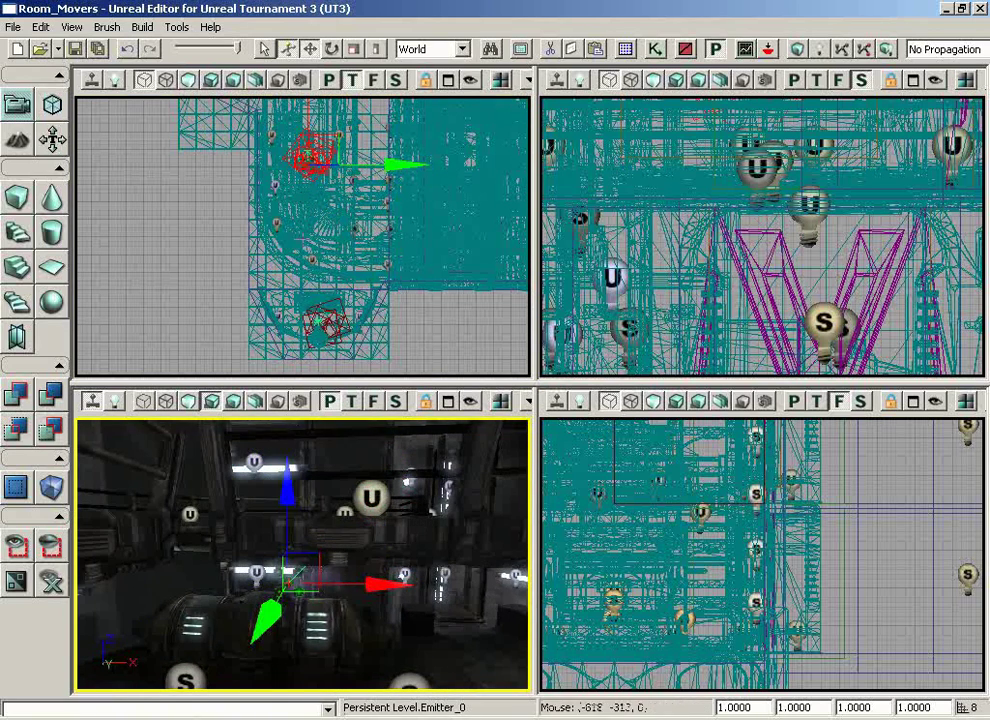
# Select the machine together with the copied emitter and hide all unselected actors to isolate the two
pyautogui.scroll(4, 330, 178)
pyautogui.moveTo(330, 190); pyautogui.dragTo(318, 148, button='right')
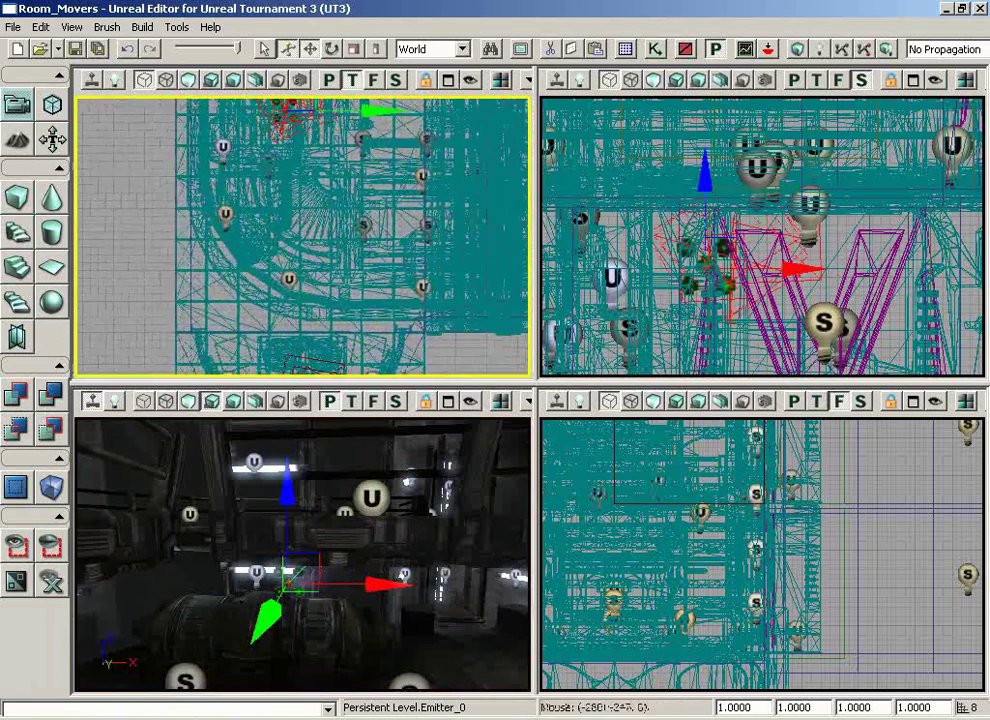
pyautogui.keyDown('ctrl'); pyautogui.click(325, 632); pyautogui.keyUp('ctrl')
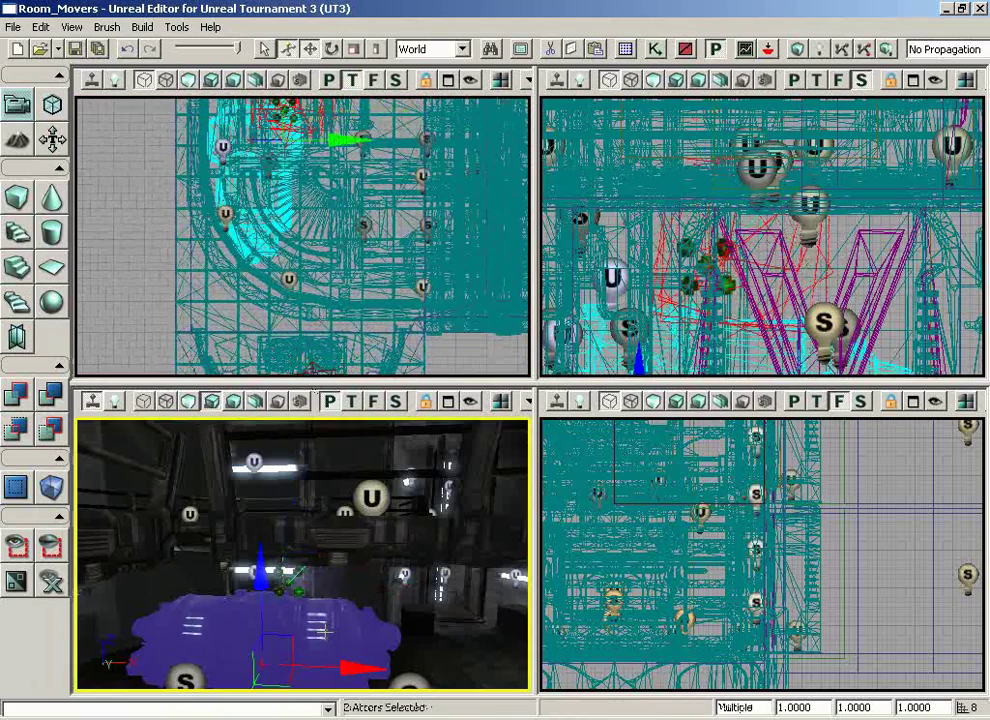
pyautogui.click(16, 546)
pyautogui.scroll(5, 325, 305)
pyautogui.moveTo(325, 300); pyautogui.dragTo(159, 117, button='right')
pyautogui.scroll(3, 159, 117)
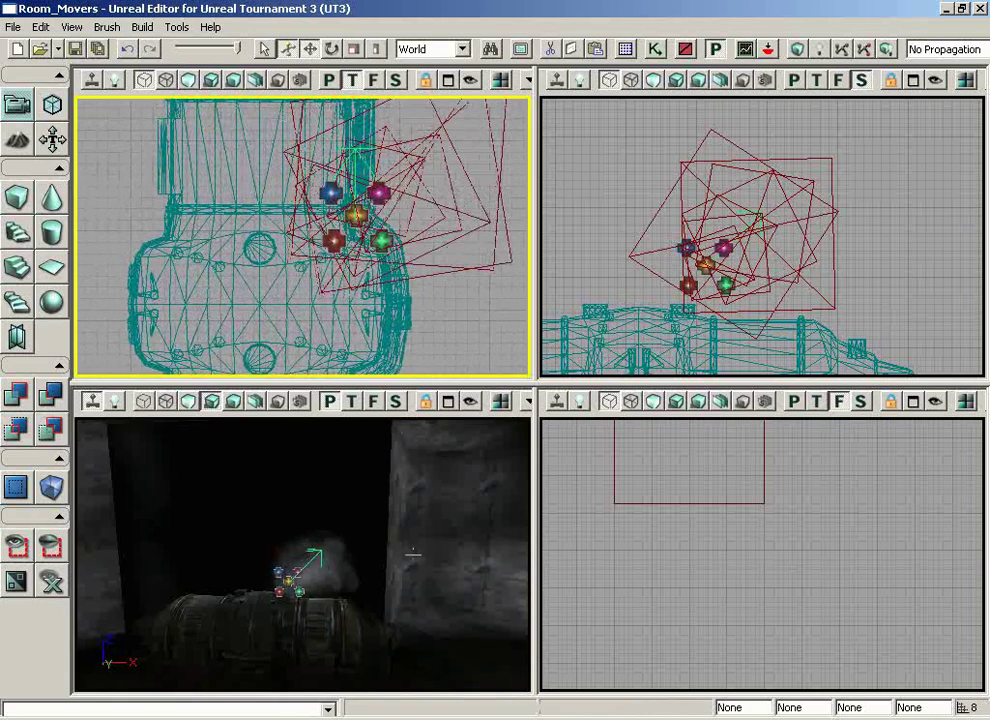
# Rotate the mist emitter above the cylindrical machine so its direction arrow points straight up
pyautogui.moveTo(413, 553); pyautogui.dragTo(415, 619, button='right')
pyautogui.moveTo(415, 619); pyautogui.dragTo(418, 550)
pyautogui.click(257, 503)
pyautogui.press('space')
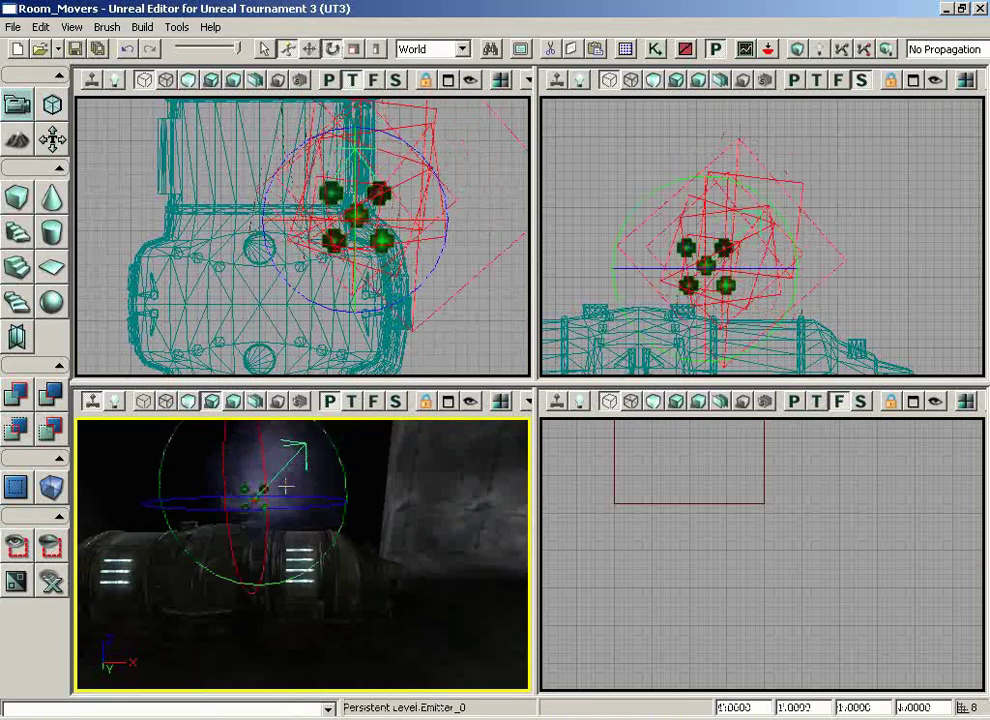
pyautogui.moveTo(350, 467); pyautogui.dragTo(386, 421)
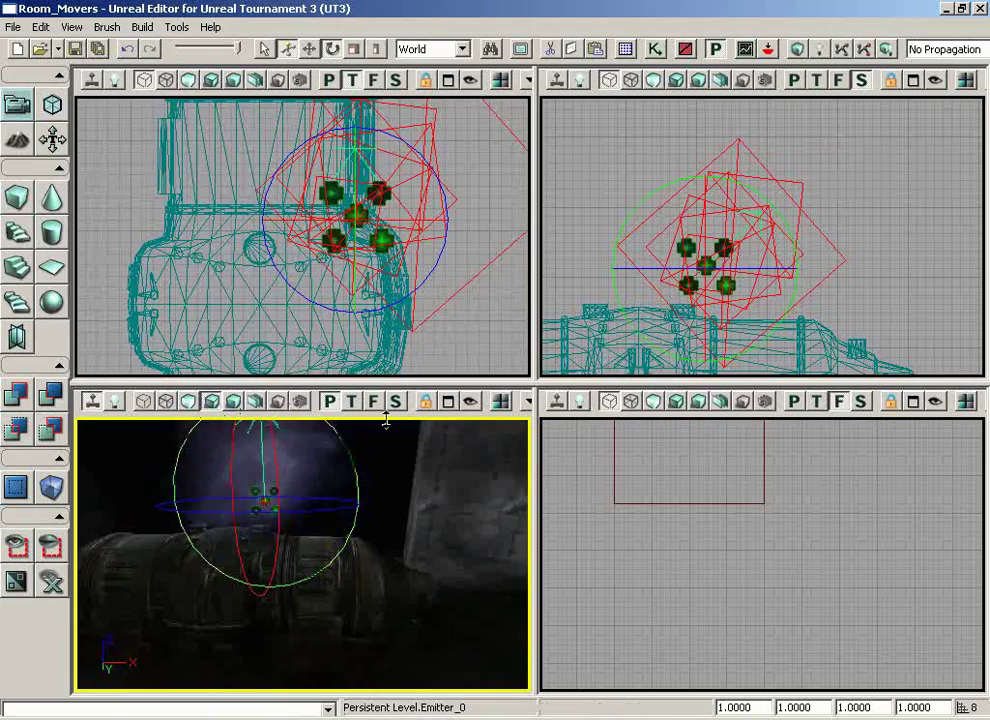
pyautogui.moveTo(458, 313); pyautogui.dragTo(470, 343)
pyautogui.moveTo(457, 488); pyautogui.dragTo(435, 498, button='middle')
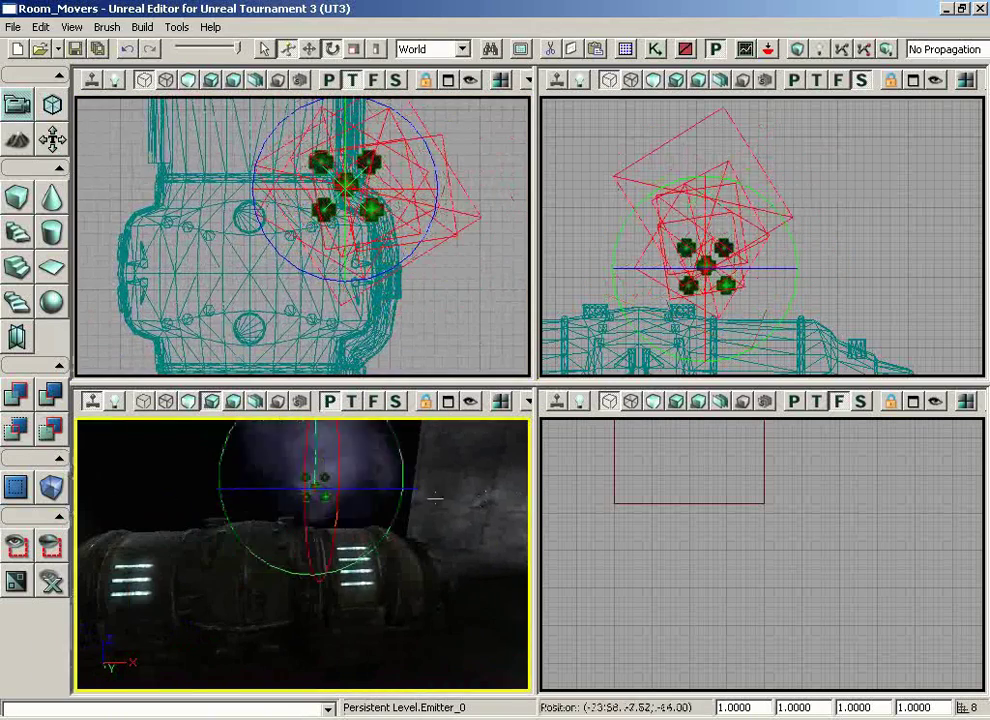
# Move the emitter over the machine's nearest round cap and lower it onto the machine's upper side
pyautogui.press('space')
pyautogui.press('space')
pyautogui.press('space')
pyautogui.moveTo(457, 325); pyautogui.dragTo(473, 340)
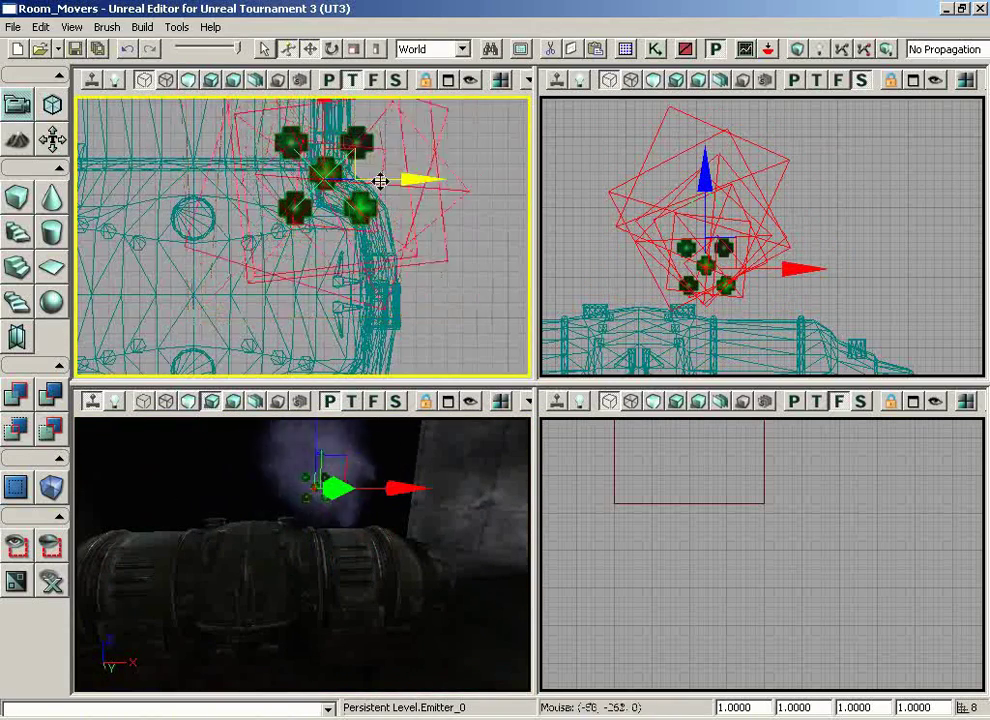
pyautogui.moveTo(380, 181); pyautogui.dragTo(121, 160)
pyautogui.moveTo(420, 548)
pyautogui.mouseDown(button='middle')
pyautogui.moveTo(407, 570)
pyautogui.moveTo(403, 556)
pyautogui.mouseUp(button='middle')
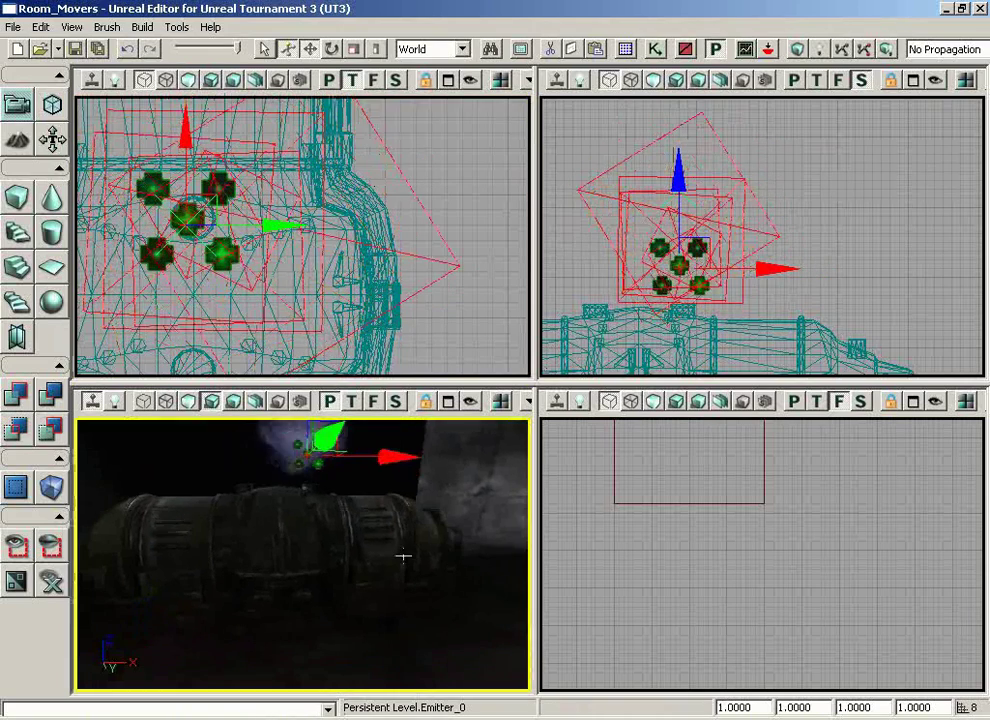
pyautogui.moveTo(884, 246); pyautogui.dragTo(801, 322, button='right')
pyautogui.moveTo(710, 146); pyautogui.dragTo(710, 189)
pyautogui.moveTo(778, 285); pyautogui.dragTo(790, 287)
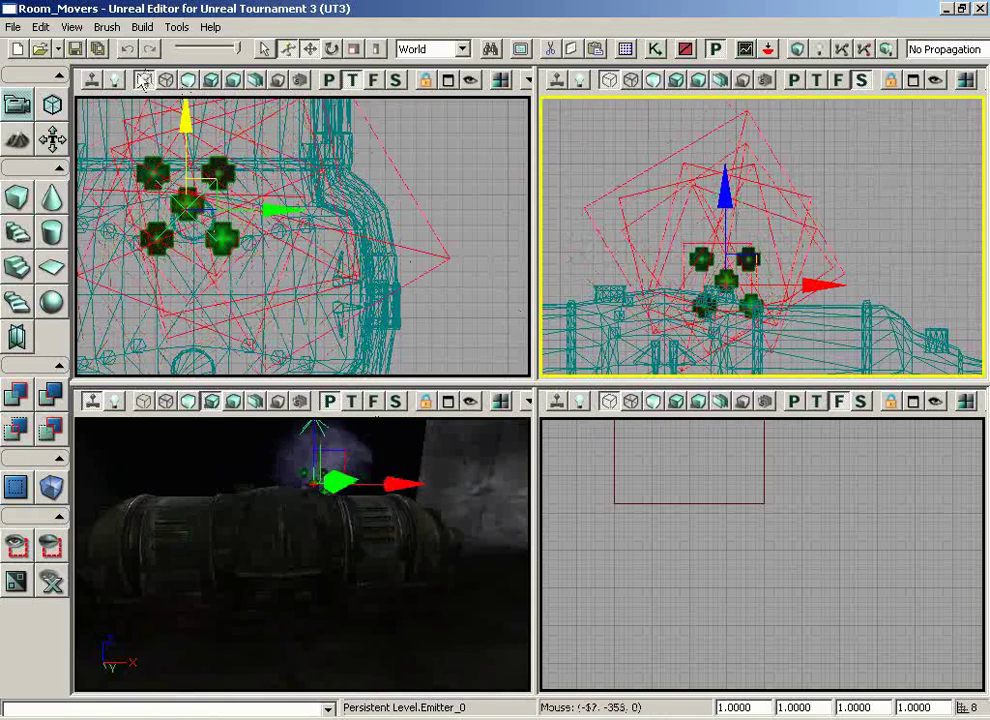
# Set the drag grid to 4 and nudge the emitter to the centre of the round cap
pyautogui.click(72, 27)
pyautogui.moveTo(150, 153)
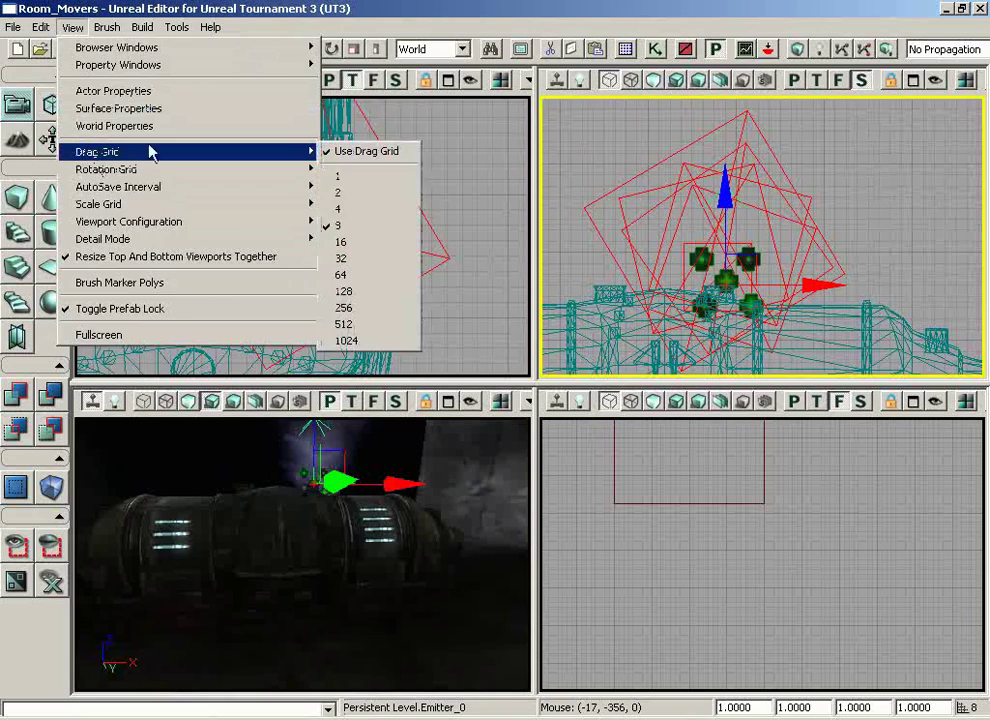
pyautogui.click(341, 209)
pyautogui.moveTo(249, 212); pyautogui.dragTo(257, 212)
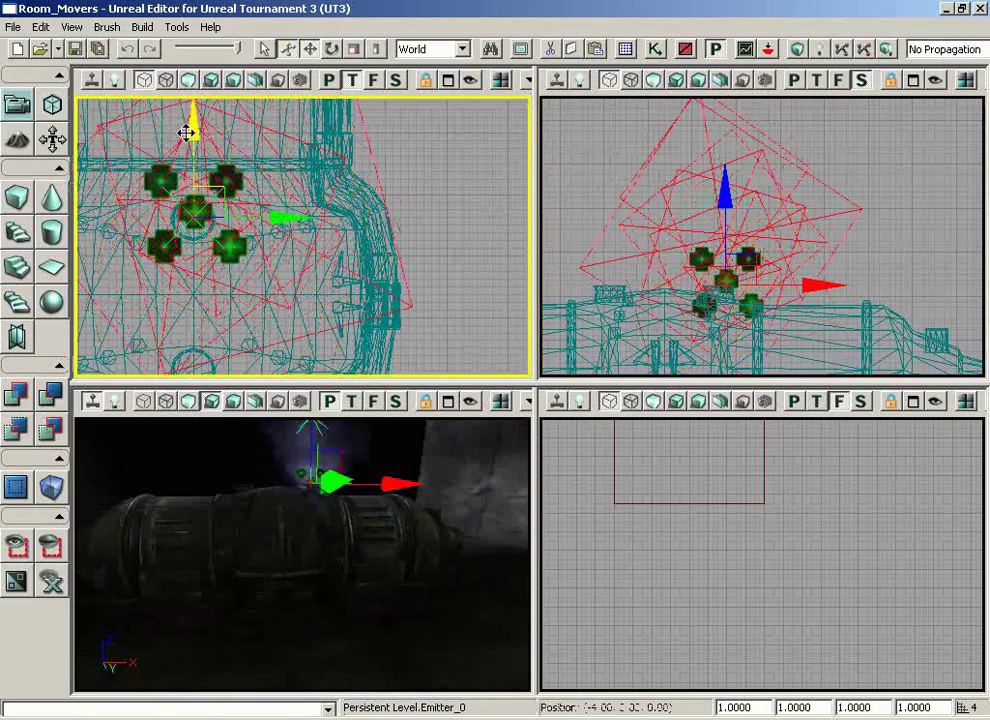
pyautogui.moveTo(186, 126); pyautogui.dragTo(188, 135)
# Duplicate the emitter along the machine onto its second round cap
pyautogui.moveTo(871, 263); pyautogui.dragTo(916, 198)
pyautogui.keyDown('alt'); pyautogui.moveTo(846, 232); pyautogui.dragTo(705, 228); pyautogui.keyUp('alt')
pyautogui.moveTo(514, 478); pyautogui.dragTo(295, 440, button='right')
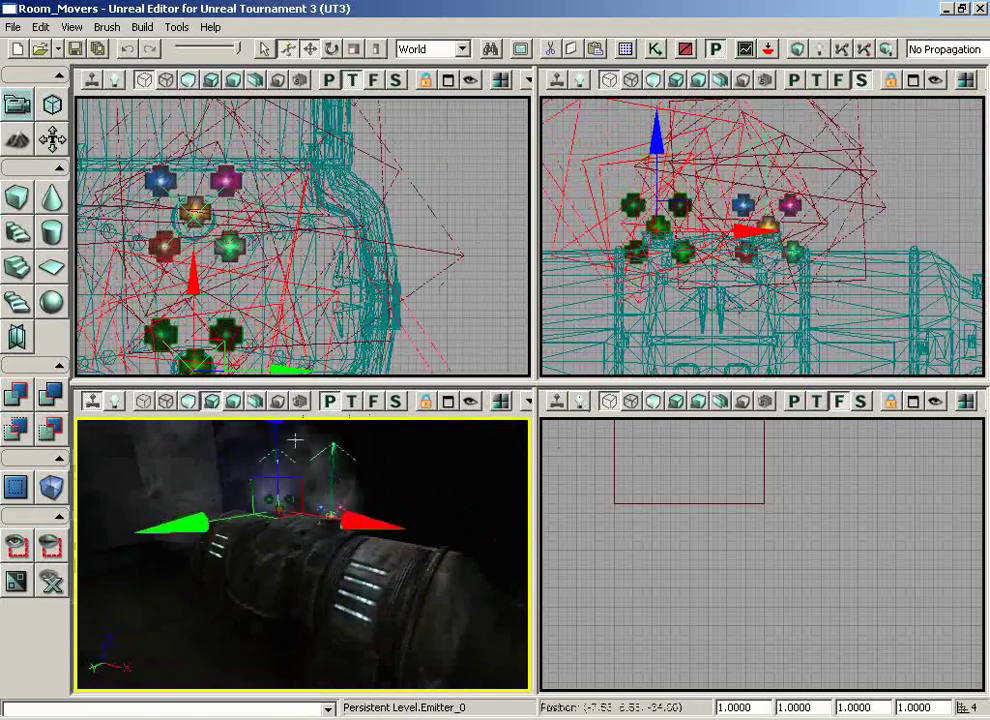
# Unhide all actors and view the two mist emitters on the machine within the full room
pyautogui.click(50, 582)
pyautogui.moveTo(271, 545); pyautogui.dragTo(236, 649)
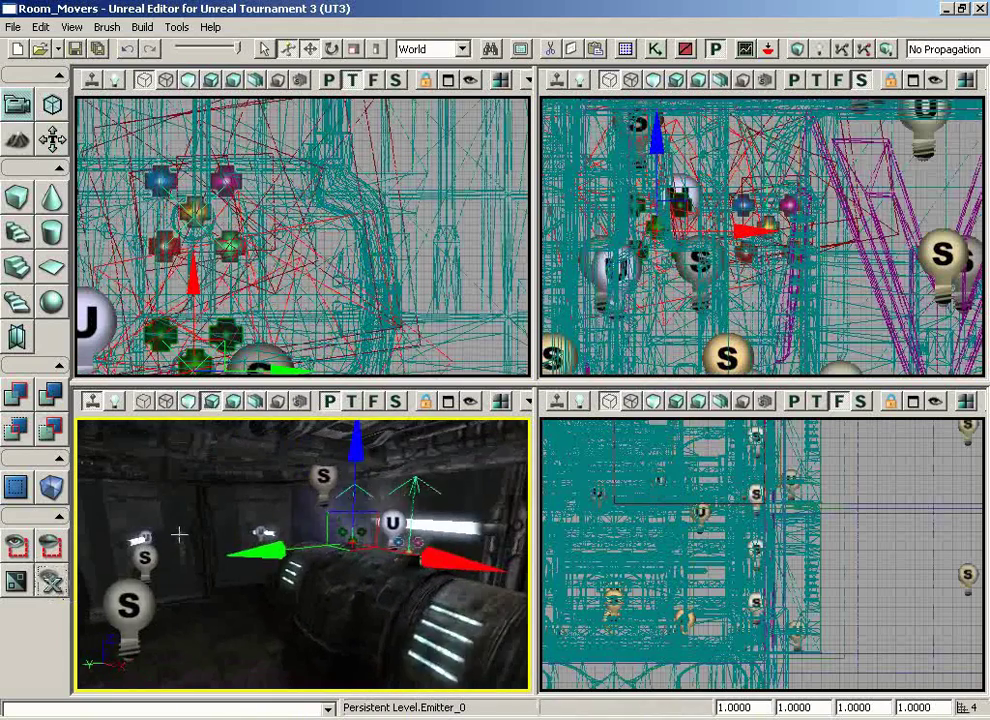
pyautogui.click(236, 649)
pyautogui.moveTo(389, 616); pyautogui.dragTo(477, 607)
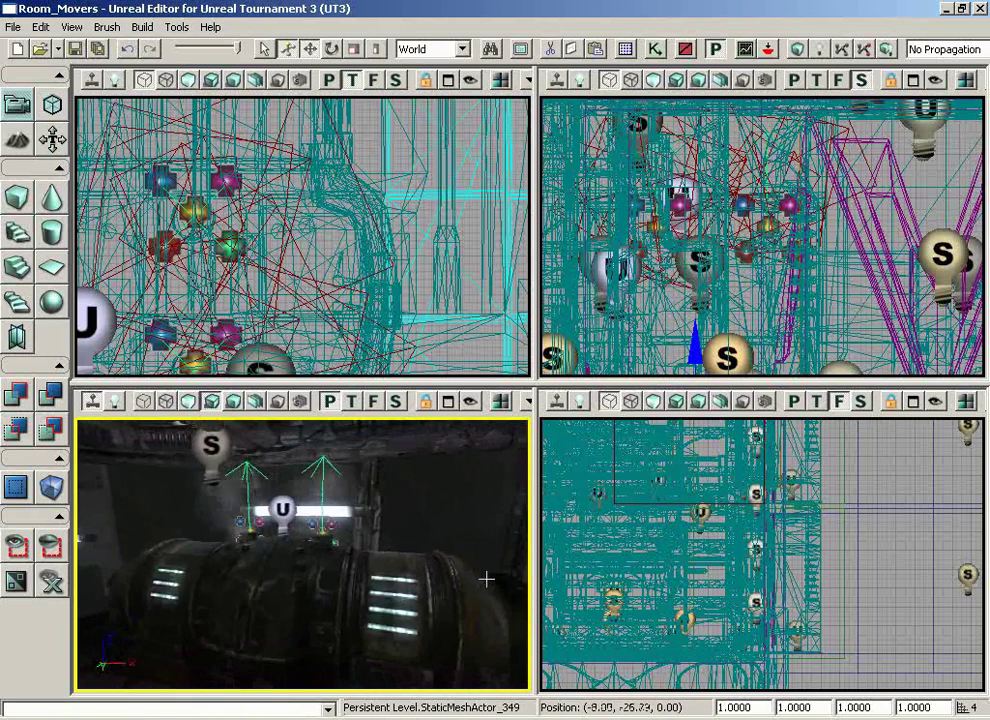
pyautogui.moveTo(486, 579); pyautogui.dragTo(425, 555)
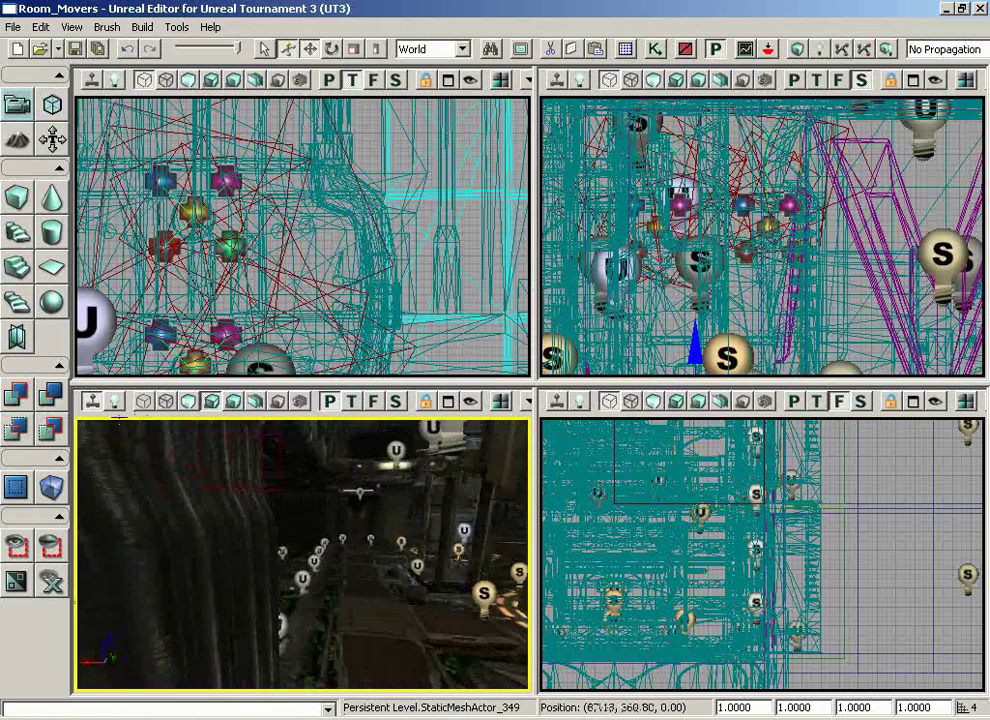
# Apply a simple texture scaling of 2.0 to the green liquid surface of the pool
pyautogui.moveTo(119, 420); pyautogui.dragTo(280, 570)
pyautogui.moveTo(280, 570); pyautogui.dragTo(440, 685, button='right')
pyautogui.moveTo(130, 480); pyautogui.dragTo(131, 443)
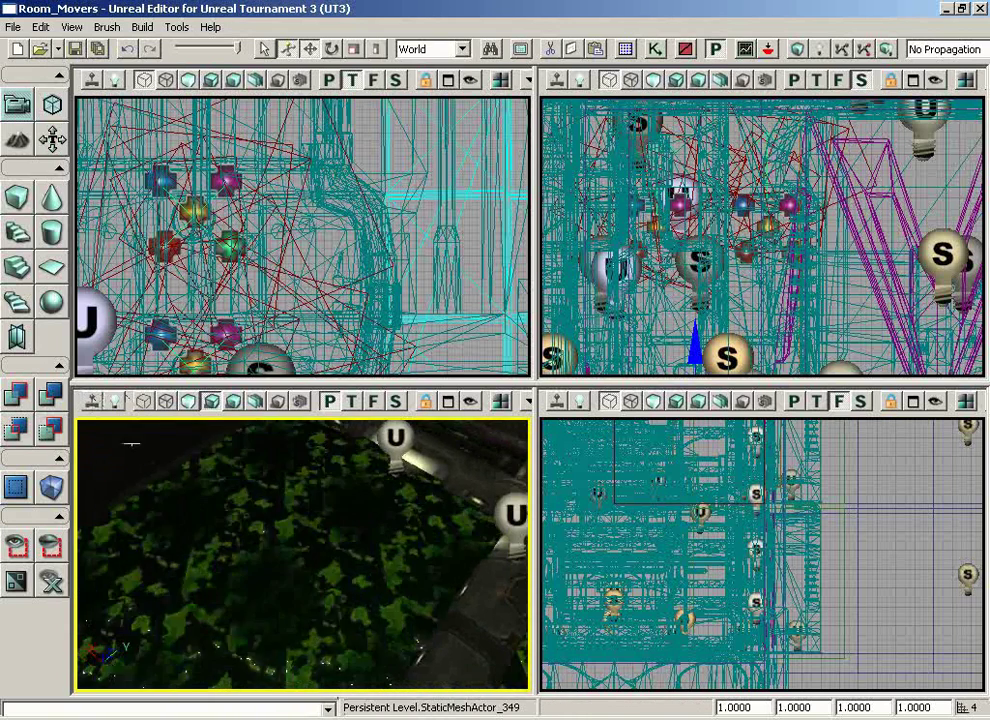
pyautogui.moveTo(131, 443); pyautogui.dragTo(305, 457, button='right')
pyautogui.moveTo(305, 457); pyautogui.dragTo(254, 455)
pyautogui.moveTo(254, 455); pyautogui.dragTo(250, 563, button='right')
pyautogui.press('Delete')
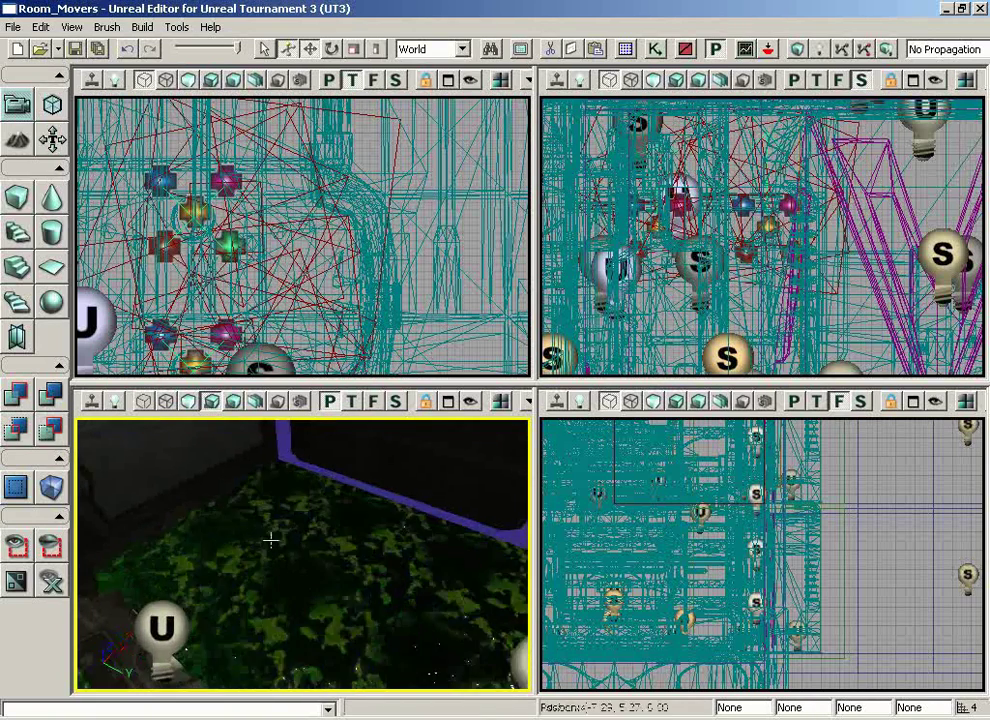
pyautogui.moveTo(238, 477); pyautogui.dragTo(228, 546)
pyautogui.moveTo(228, 546); pyautogui.dragTo(272, 535, button='right')
pyautogui.moveTo(398, 561); pyautogui.dragTo(366, 670)
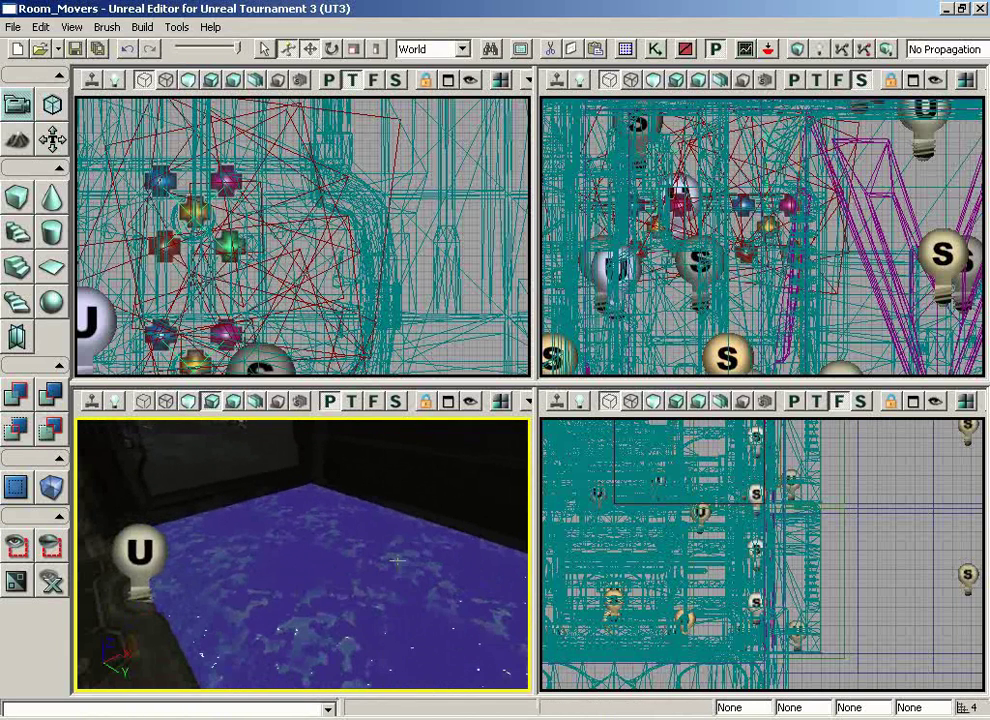
pyautogui.press('F5')
pyautogui.moveTo(467, 15); pyautogui.dragTo(602, 15)
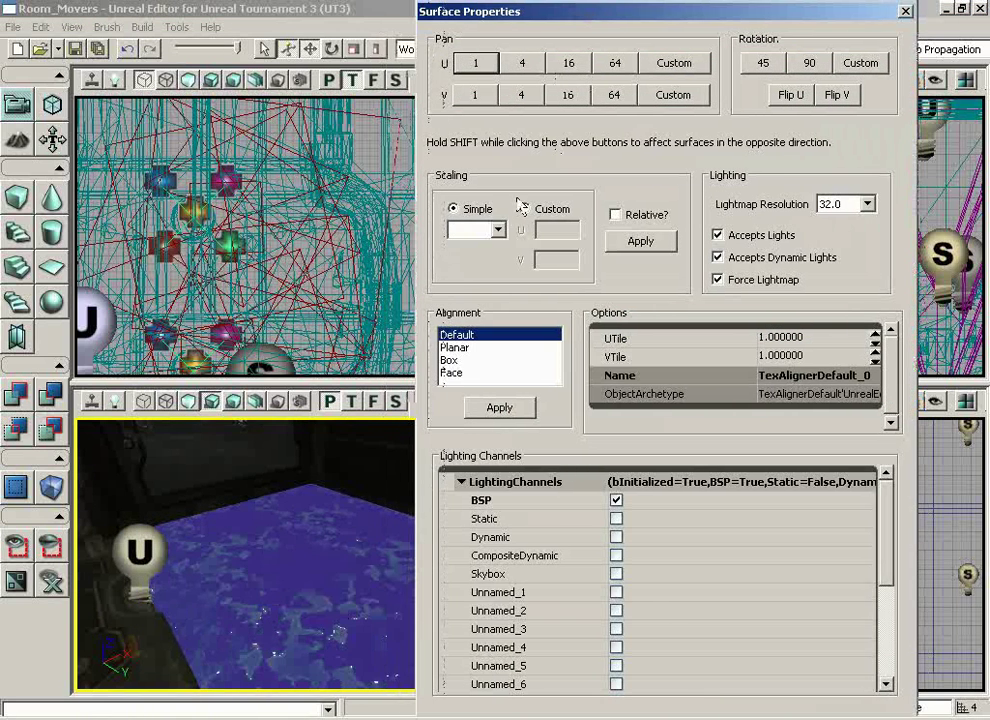
pyautogui.click(497, 231)
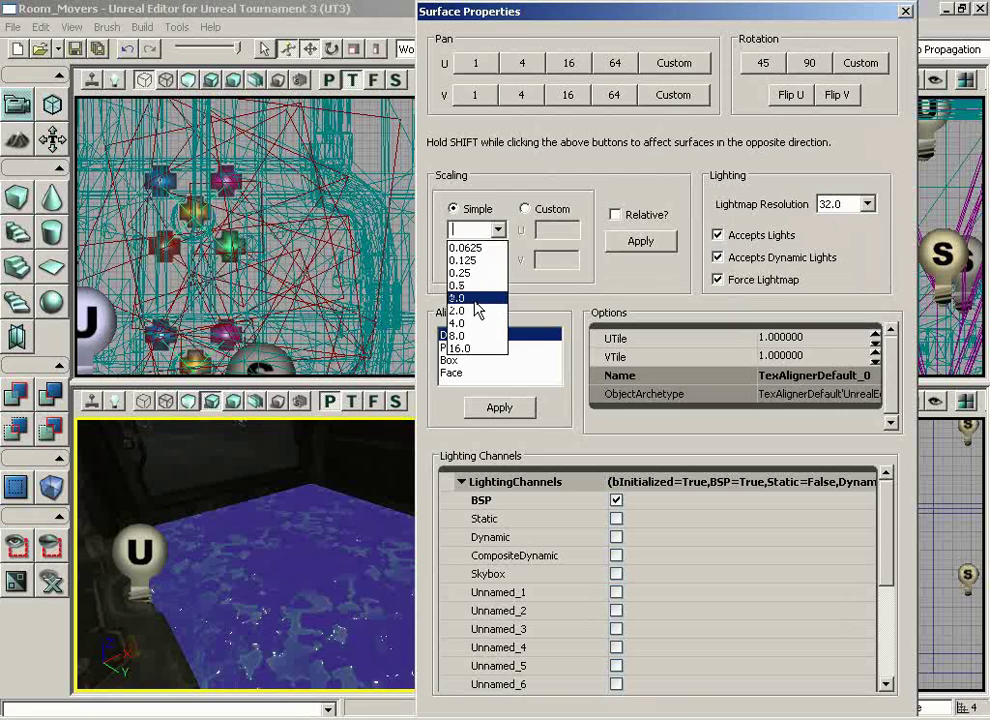
pyautogui.click(478, 313)
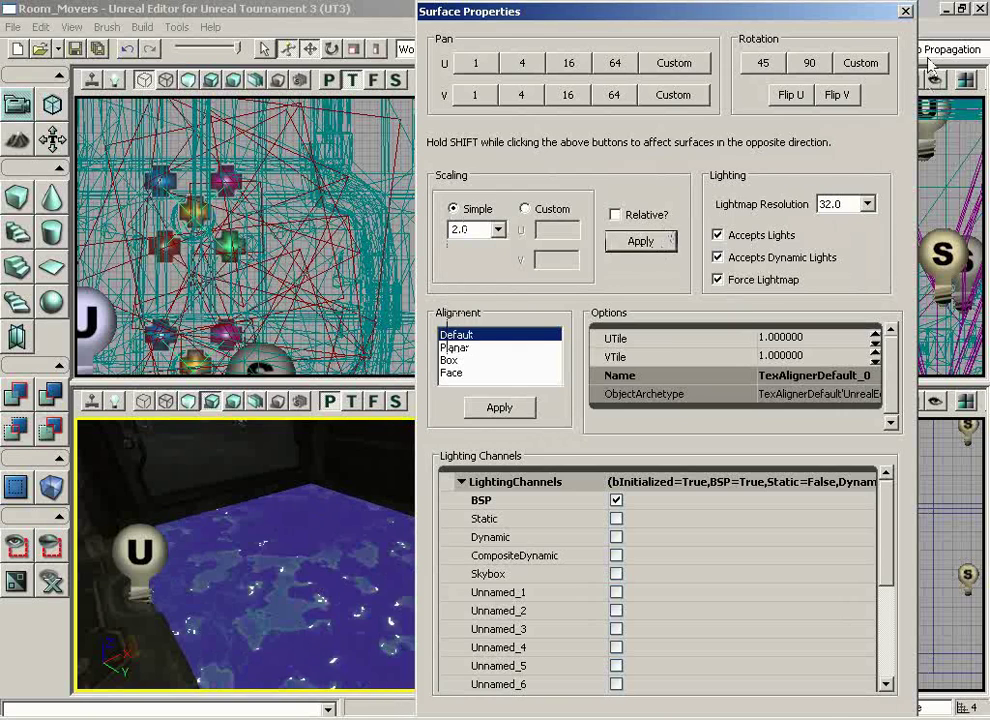
pyautogui.click(906, 12)
# Examine the rescaled liquid surface of the pool from several angles
pyautogui.moveTo(356, 530)
pyautogui.mouseDown()
pyautogui.moveTo(150, 552)
pyautogui.moveTo(358, 544)
pyautogui.mouseUp()
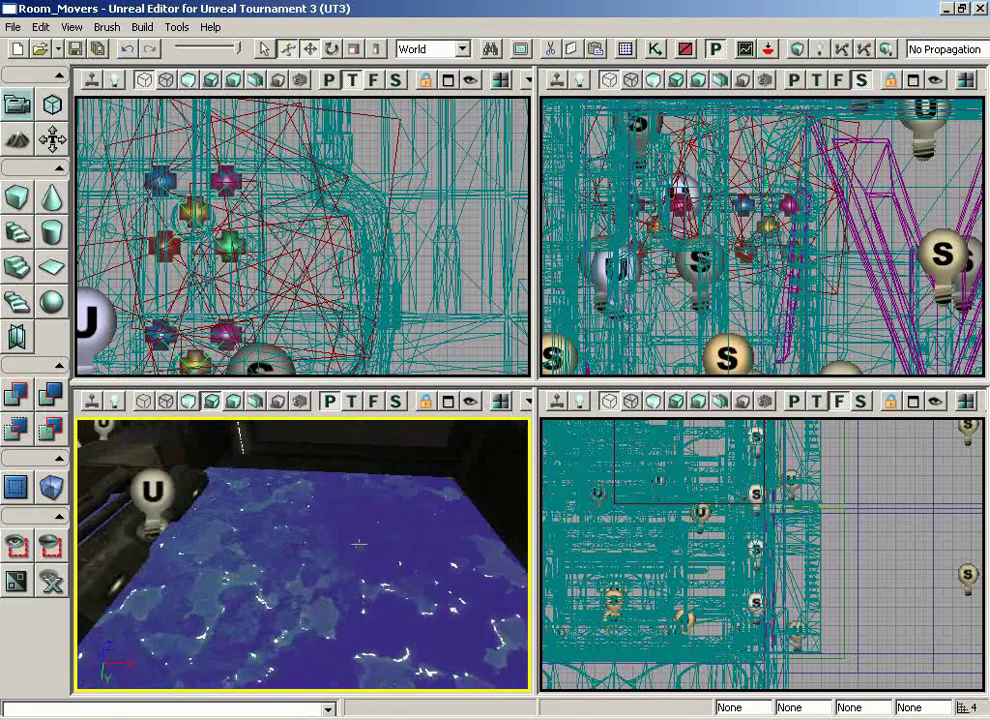
pyautogui.moveTo(418, 549); pyautogui.dragTo(256, 530)
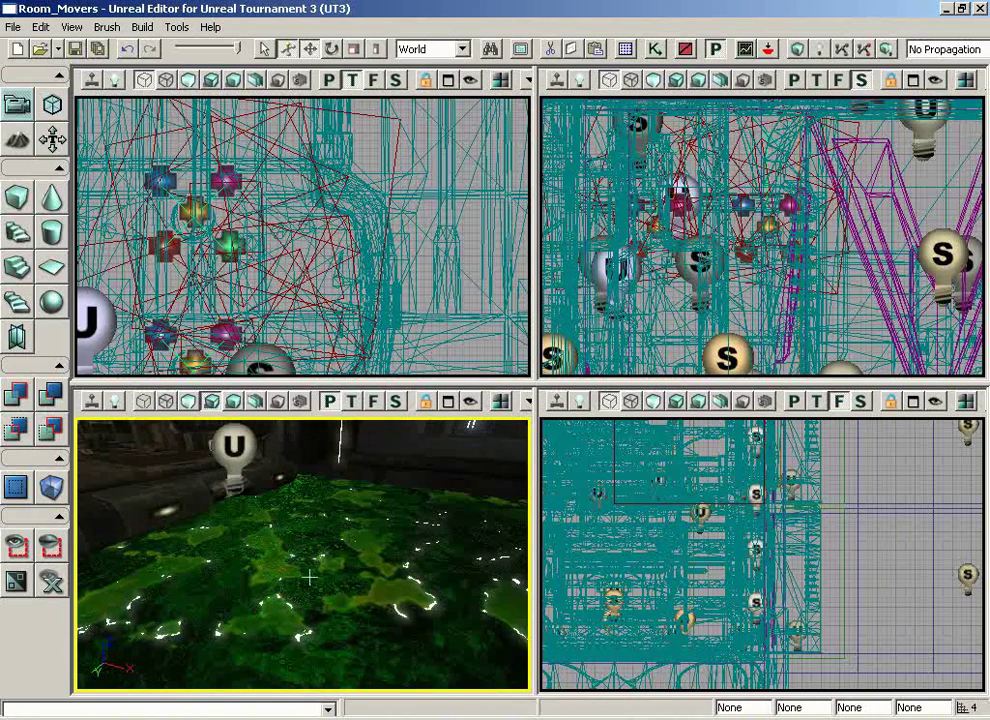
pyautogui.moveTo(297, 563); pyautogui.dragTo(403, 464)
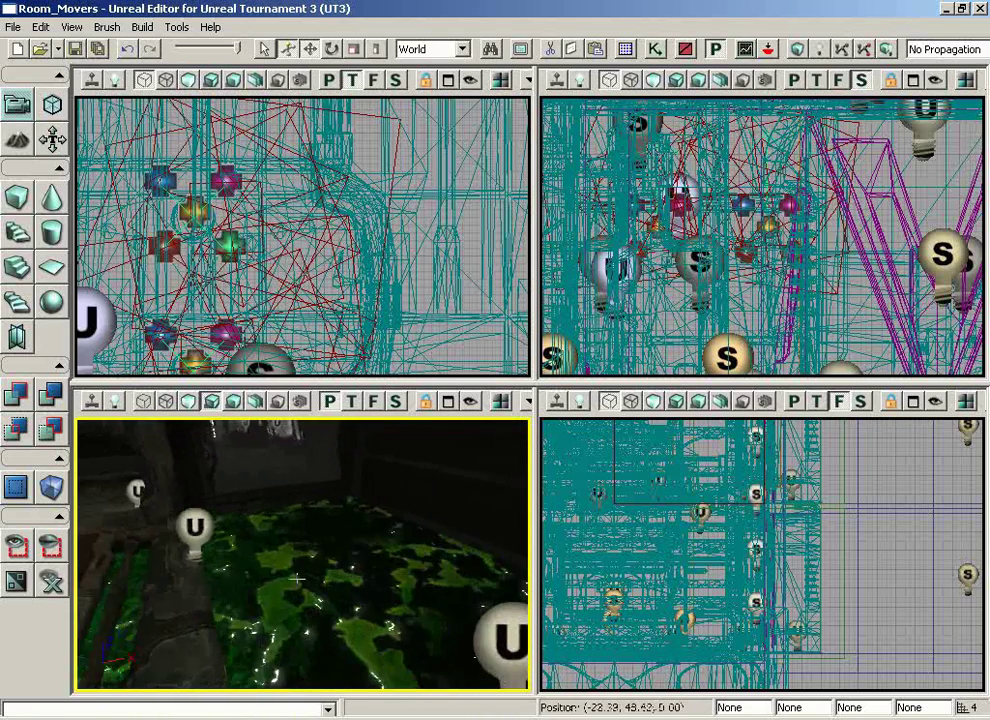
pyautogui.moveTo(297, 578); pyautogui.dragTo(137, 530)
pyautogui.moveTo(137, 530); pyautogui.dragTo(170, 466, button='right')
pyautogui.moveTo(170, 466)
pyautogui.mouseDown()
pyautogui.moveTo(155, 478)
pyautogui.moveTo(185, 472)
pyautogui.mouseUp()
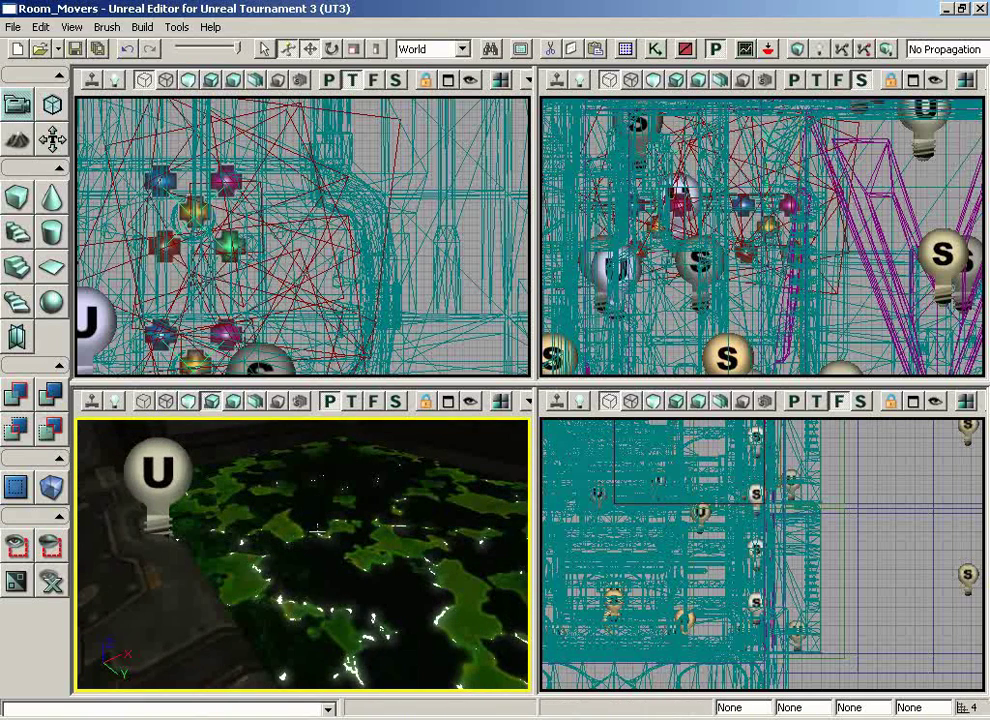
pyautogui.moveTo(316, 527); pyautogui.dragTo(340, 520)
pyautogui.moveTo(338, 459); pyautogui.dragTo(338, 431, button='right')
pyautogui.moveTo(338, 431); pyautogui.dragTo(228, 498)
# Build a cube brush with X 1024, Y 1024 and Z 256
pyautogui.moveTo(358, 325); pyautogui.dragTo(169, 201)
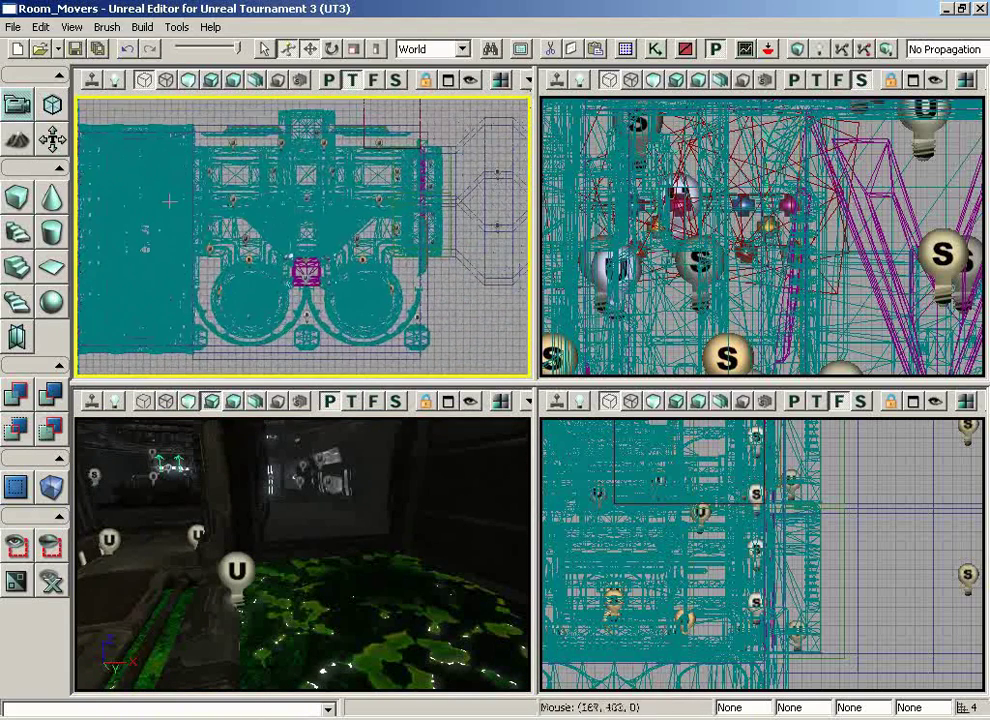
pyautogui.moveTo(342, 215); pyautogui.dragTo(486, 276)
pyautogui.rightClick(16, 197)
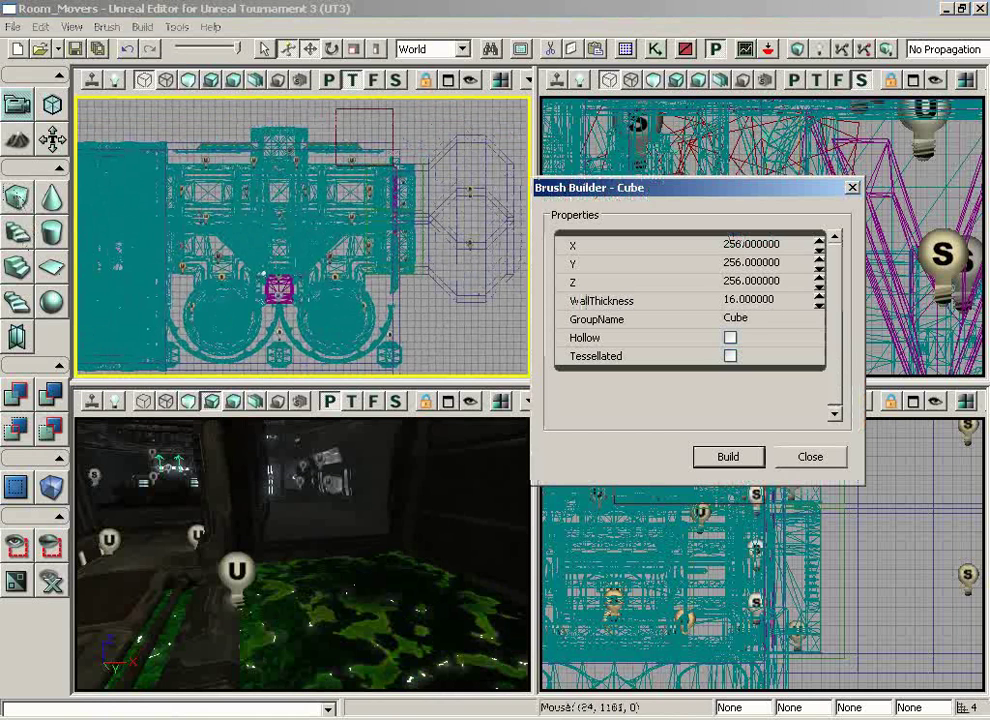
pyautogui.click(780, 249)
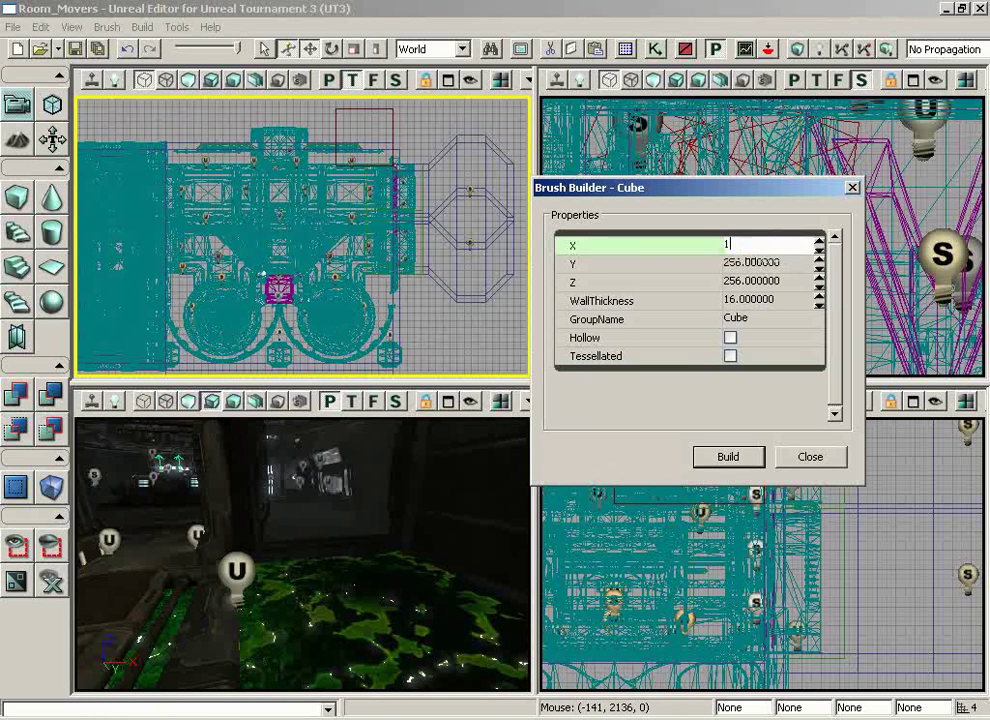
pyautogui.click(774, 264)
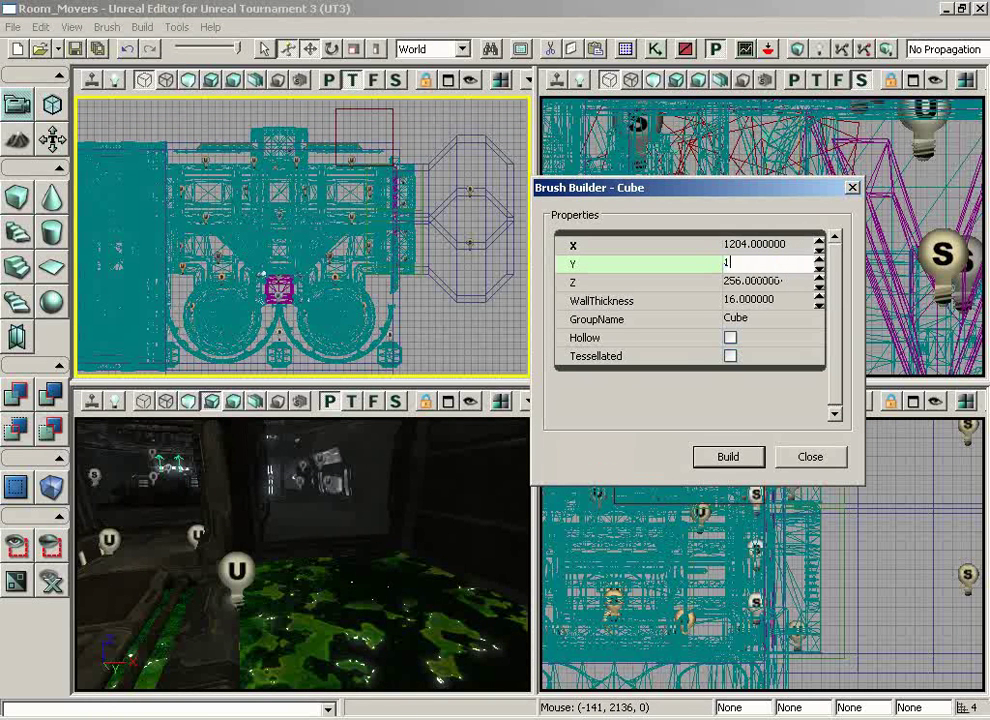
pyautogui.write('1024')
pyautogui.click(766, 283)
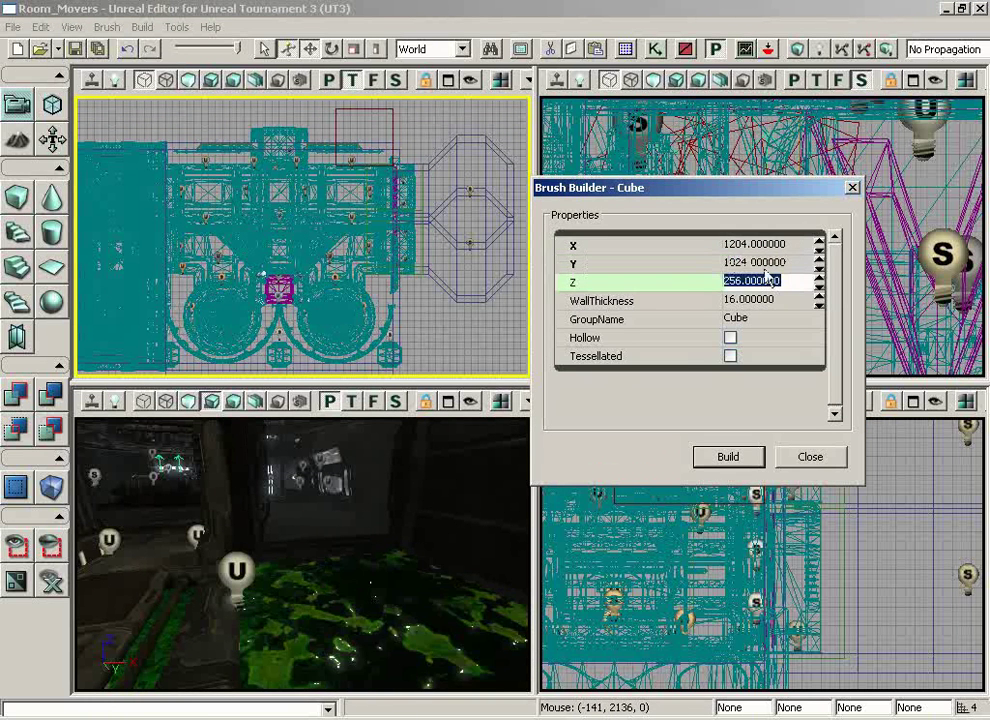
pyautogui.click(748, 245)
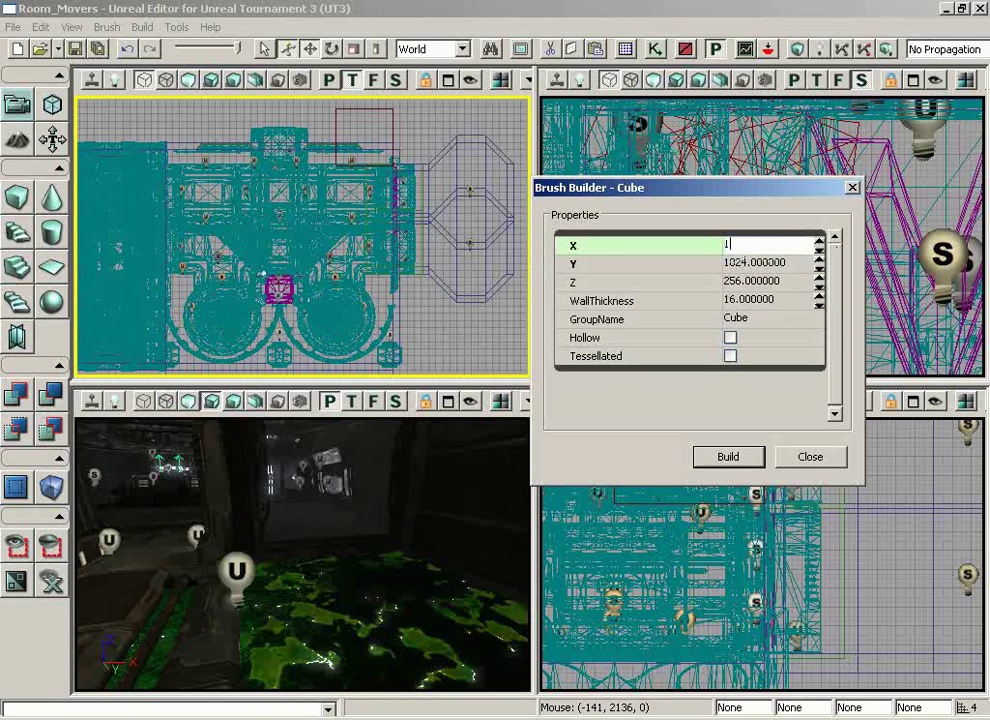
pyautogui.write('1024')
pyautogui.press('Return')
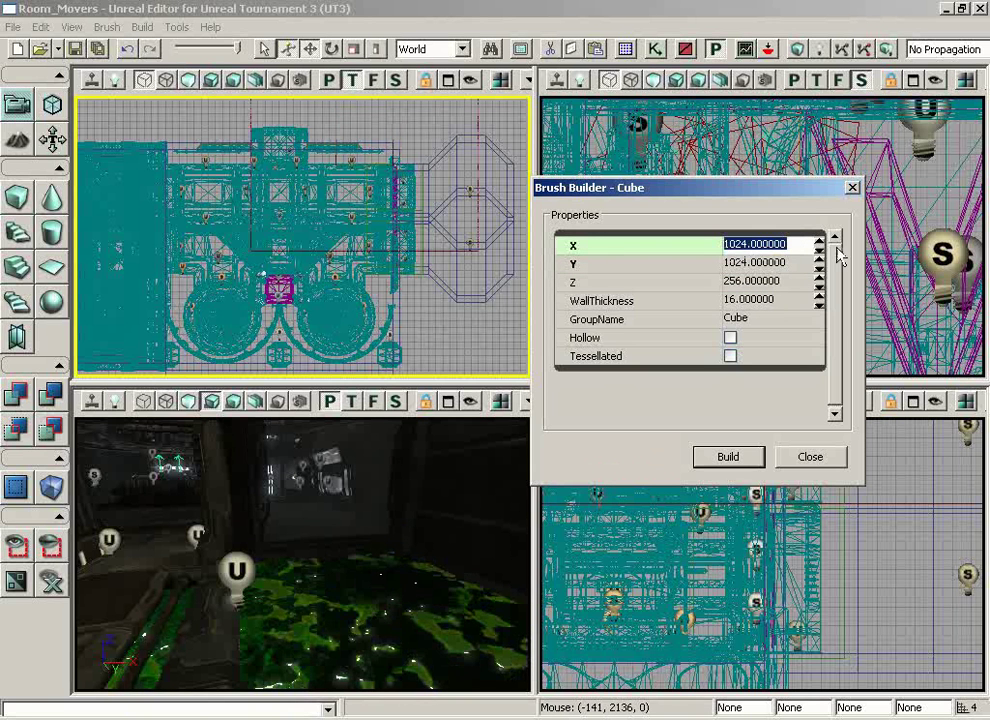
pyautogui.click(745, 284)
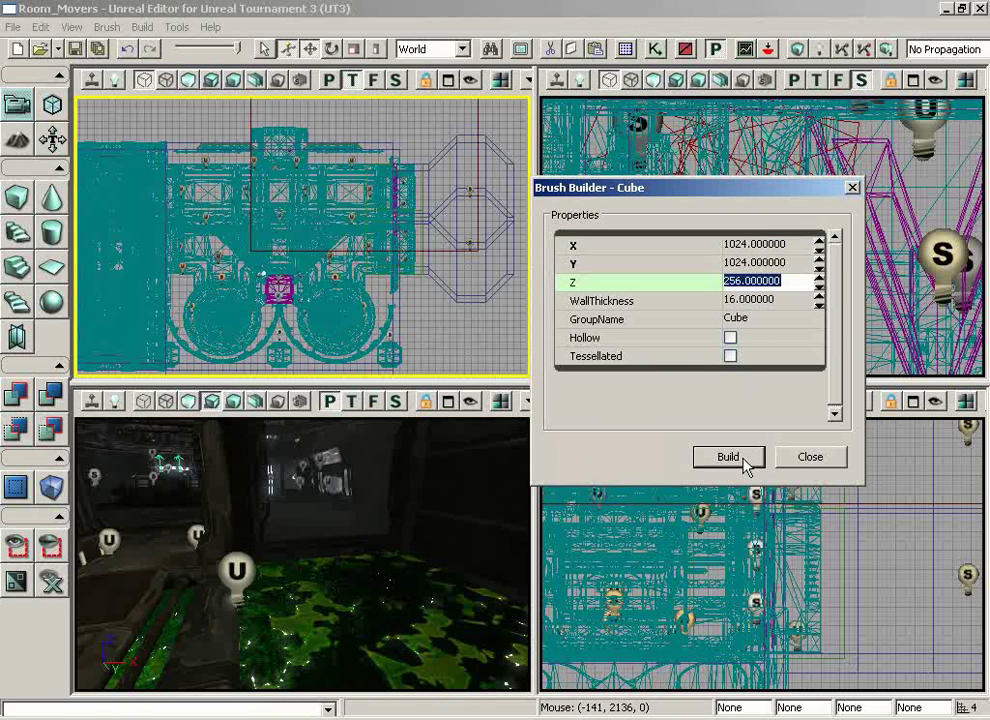
pyautogui.click(845, 460)
# Hide the static meshes in the top view and set the drag grid to 16 for positioning the cube brush
pyautogui.moveTo(461, 355)
pyautogui.mouseDown()
pyautogui.moveTo(450, 315)
pyautogui.moveTo(463, 126)
pyautogui.mouseUp()
pyautogui.press('w')
pyautogui.click(436, 302)
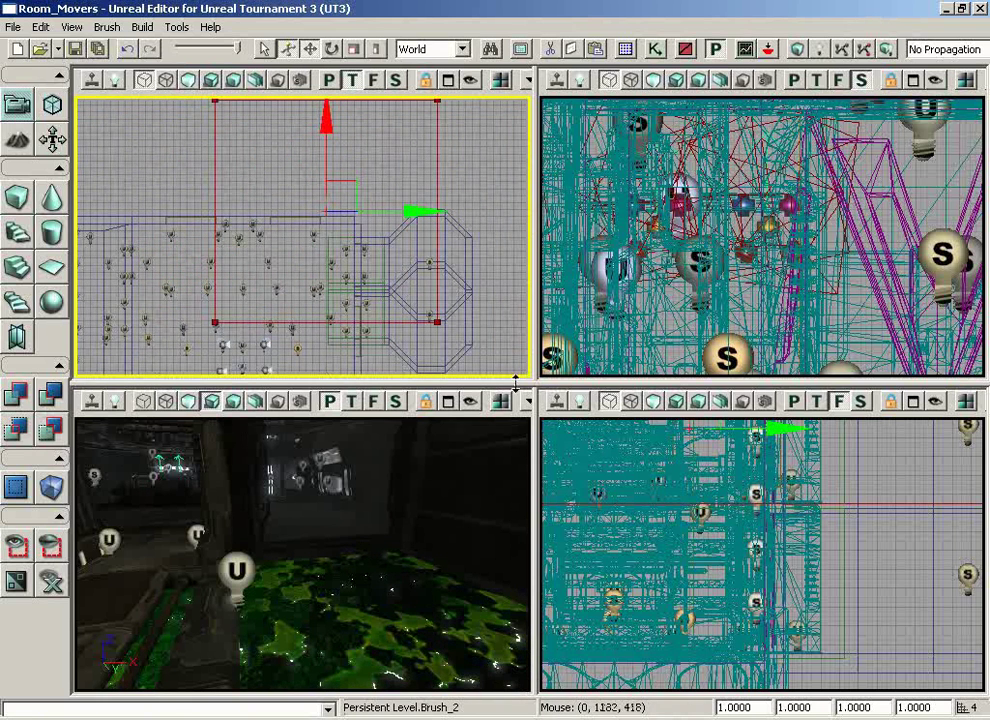
pyautogui.click(72, 27)
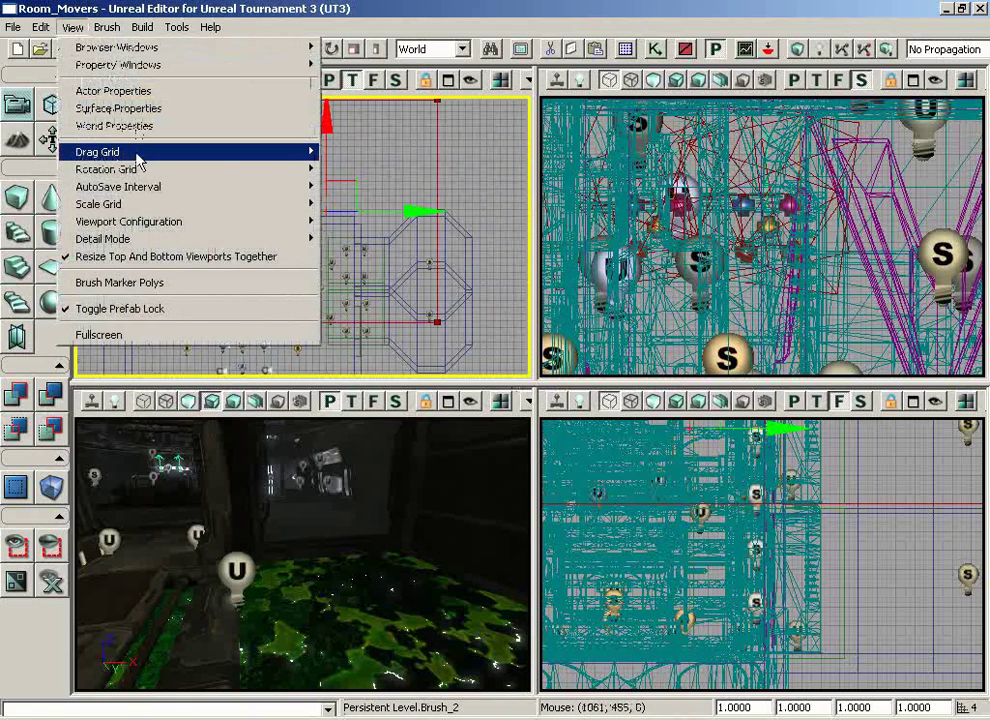
pyautogui.moveTo(130, 153)
pyautogui.click(380, 245)
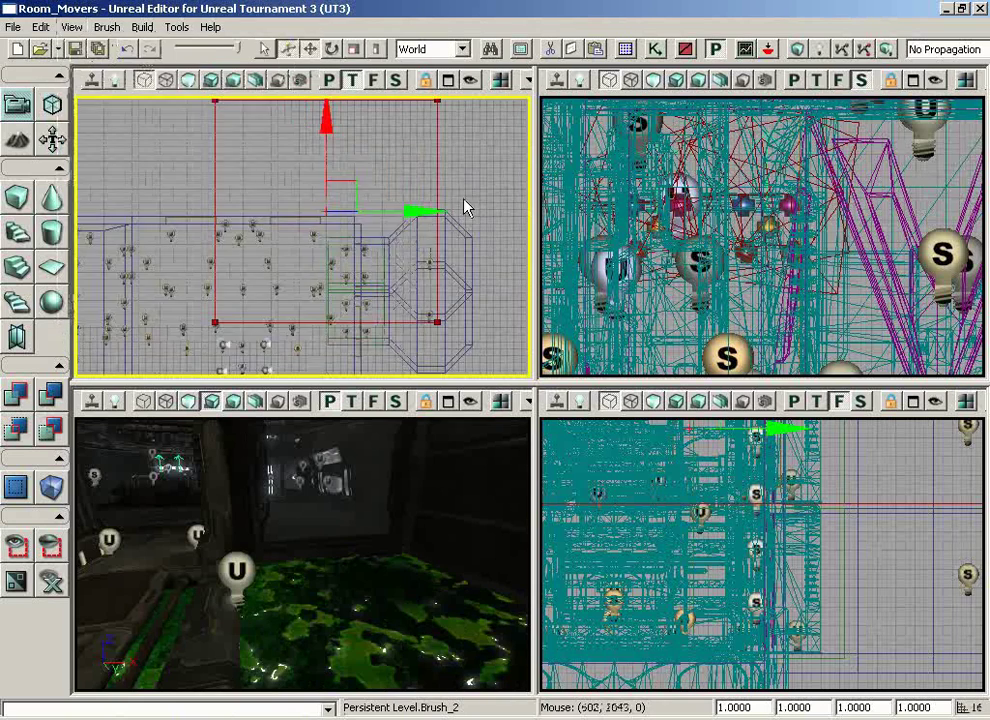
# Move the cube brush over the rectangular room in the top view, aligning its upper corners with the room's walls
pyautogui.moveTo(464, 202); pyautogui.dragTo(500, 155)
pyautogui.moveTo(450, 162)
pyautogui.keyDown('ctrl'); pyautogui.mouseDown()
pyautogui.moveTo(454, 173)
pyautogui.moveTo(314, 356)
pyautogui.mouseUp(); pyautogui.keyUp('ctrl')
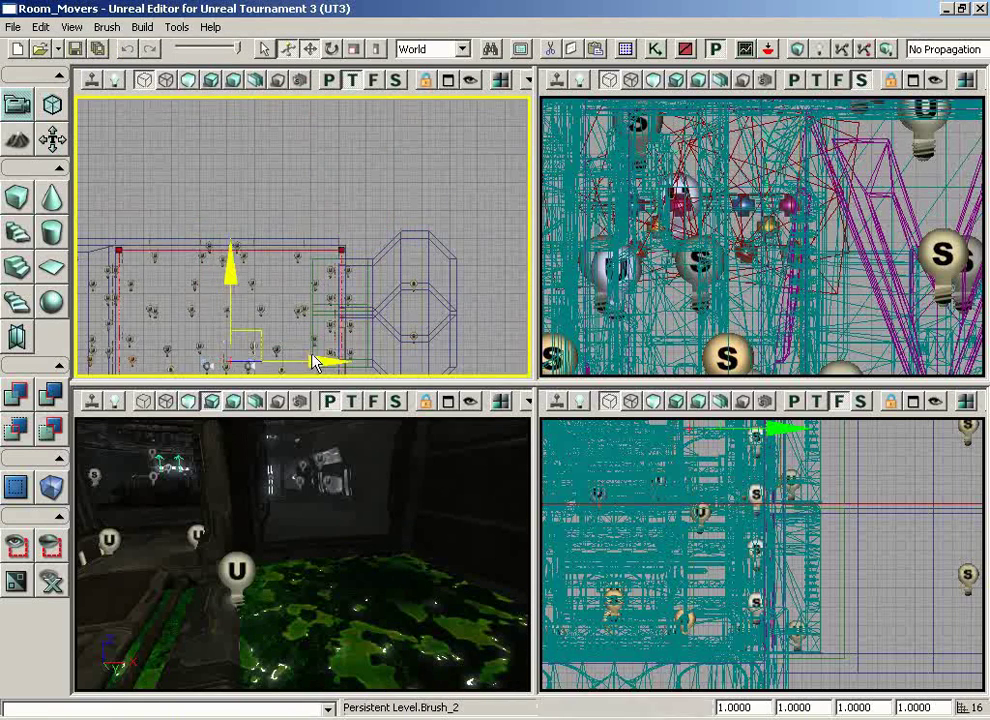
pyautogui.scroll(8, 460, 175)
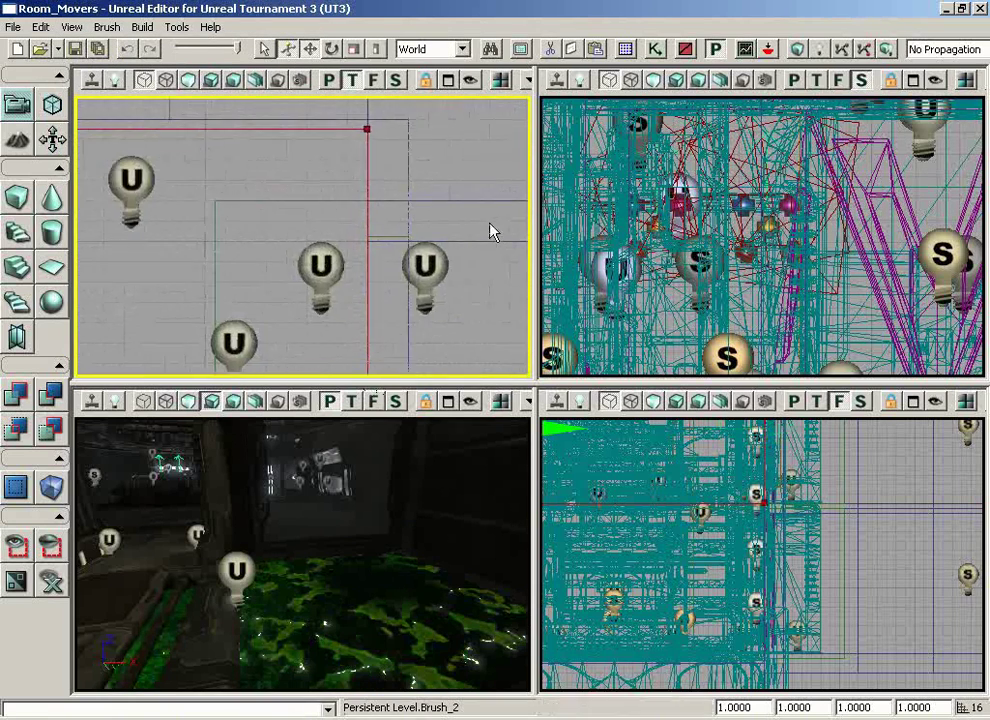
pyautogui.scroll(2, 490, 148)
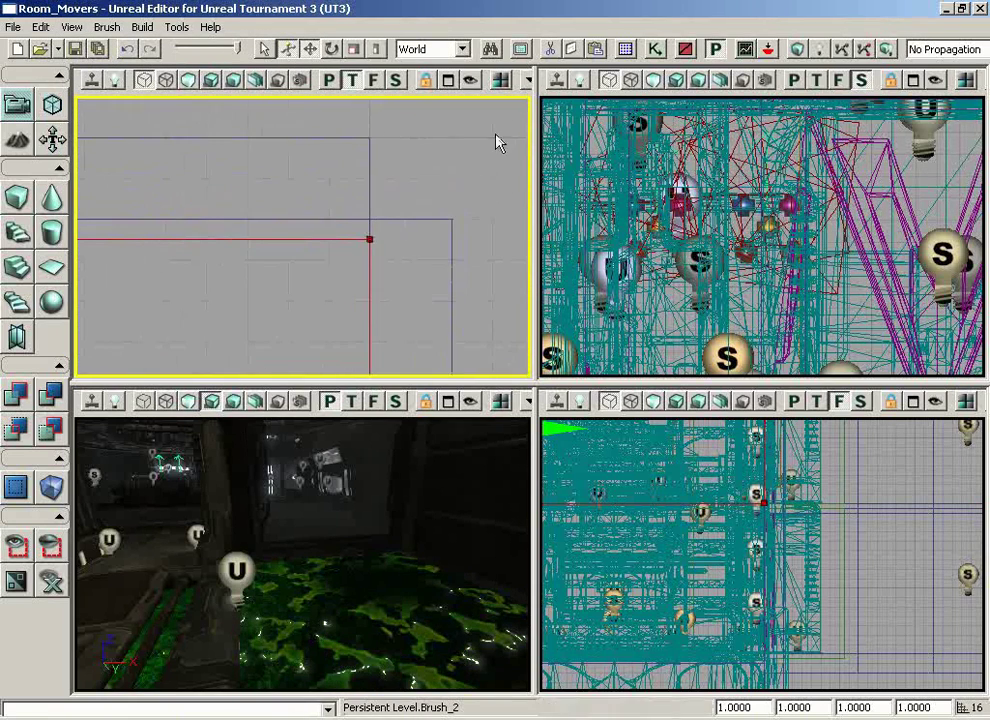
pyautogui.rightClick(332, 239)
pyautogui.moveTo(292, 262)
pyautogui.mouseDown()
pyautogui.moveTo(327, 250)
pyautogui.moveTo(320, 96)
pyautogui.moveTo(76, 147)
pyautogui.moveTo(81, 124)
pyautogui.mouseUp()
pyautogui.scroll(-8, 384, 268)
pyautogui.scroll(4, 78, 183)
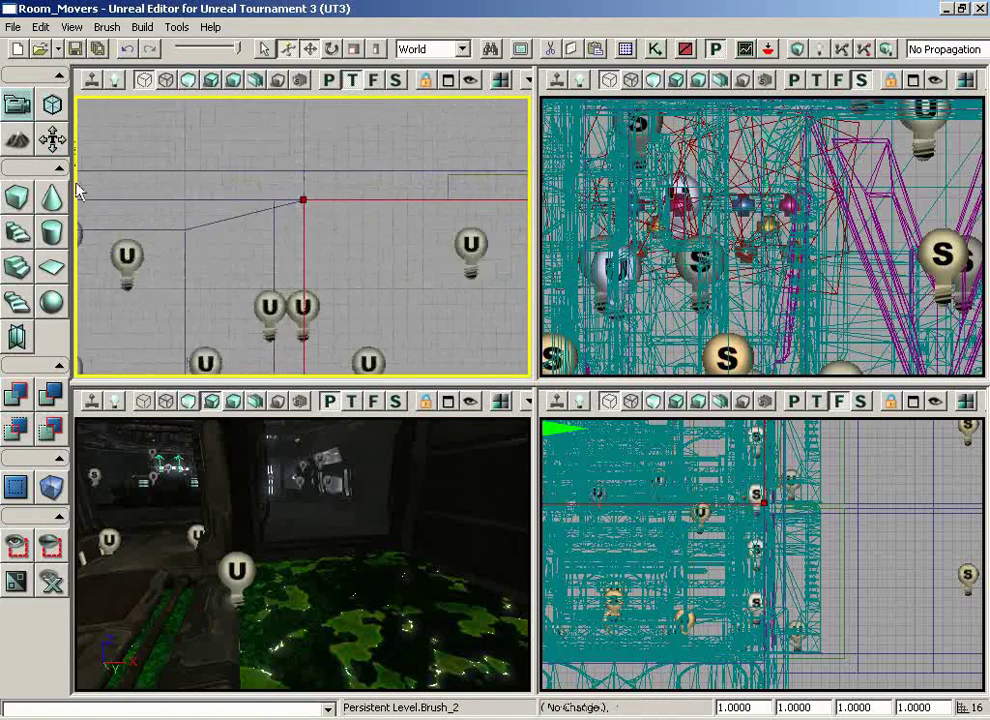
pyautogui.scroll(-6, 75, 178)
pyautogui.moveTo(75, 178); pyautogui.dragTo(527, 124)
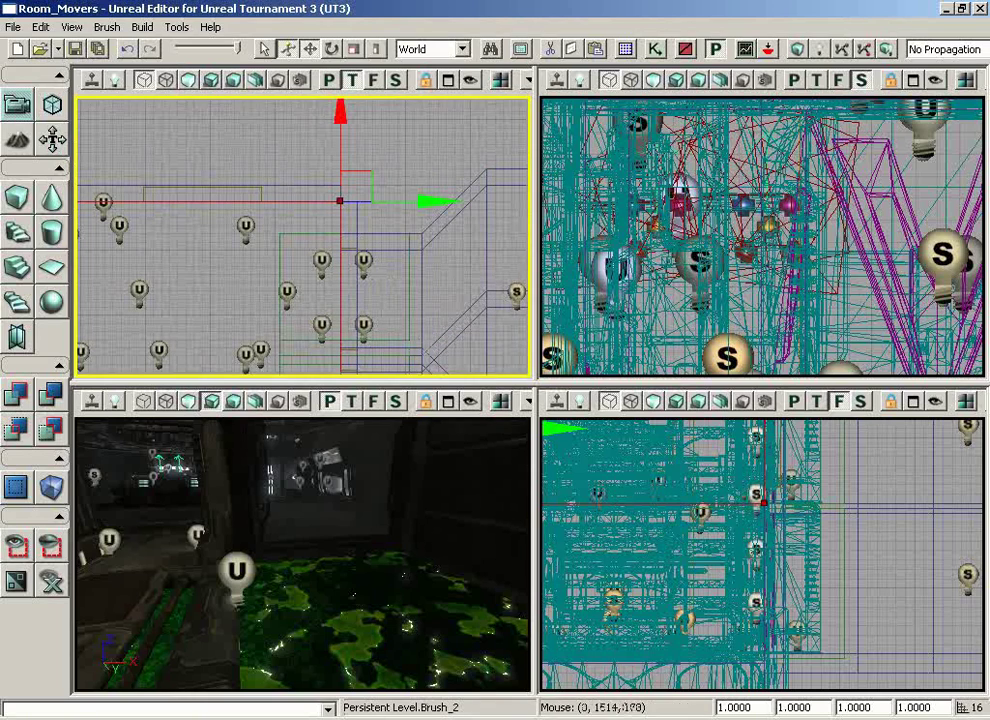
# Hide the static meshes in the front view and lower the cube brush into the pit beneath the room's floor
pyautogui.click(972, 623)
pyautogui.scroll(-4, 966, 610)
pyautogui.moveTo(924, 658); pyautogui.dragTo(972, 673)
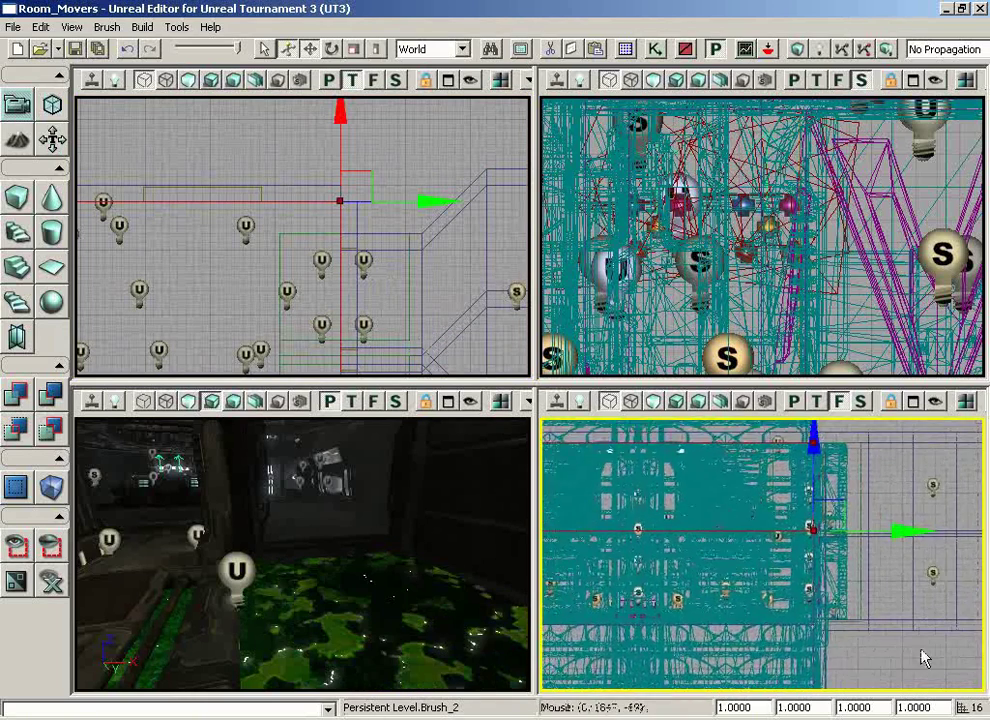
pyautogui.scroll(5, 900, 640)
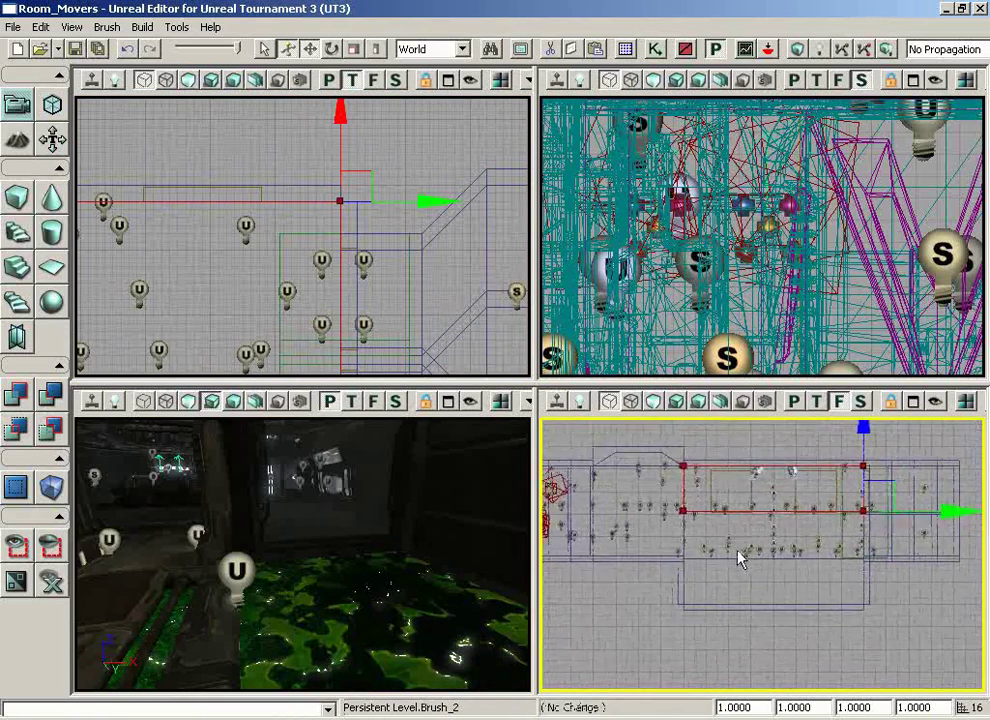
pyautogui.moveTo(740, 558); pyautogui.dragTo(723, 561)
pyautogui.moveTo(855, 441); pyautogui.dragTo(840, 549)
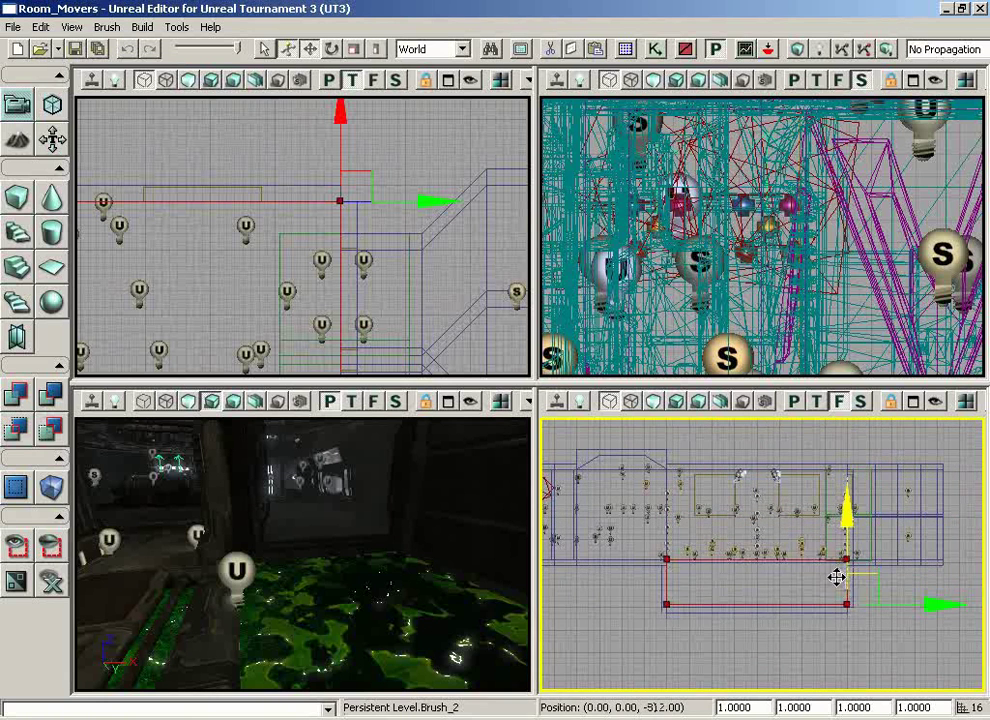
# Raise the cube brush slightly so its top edge meets the pit's upper edge, checking the alignment at both ends
pyautogui.scroll(6, 751, 581)
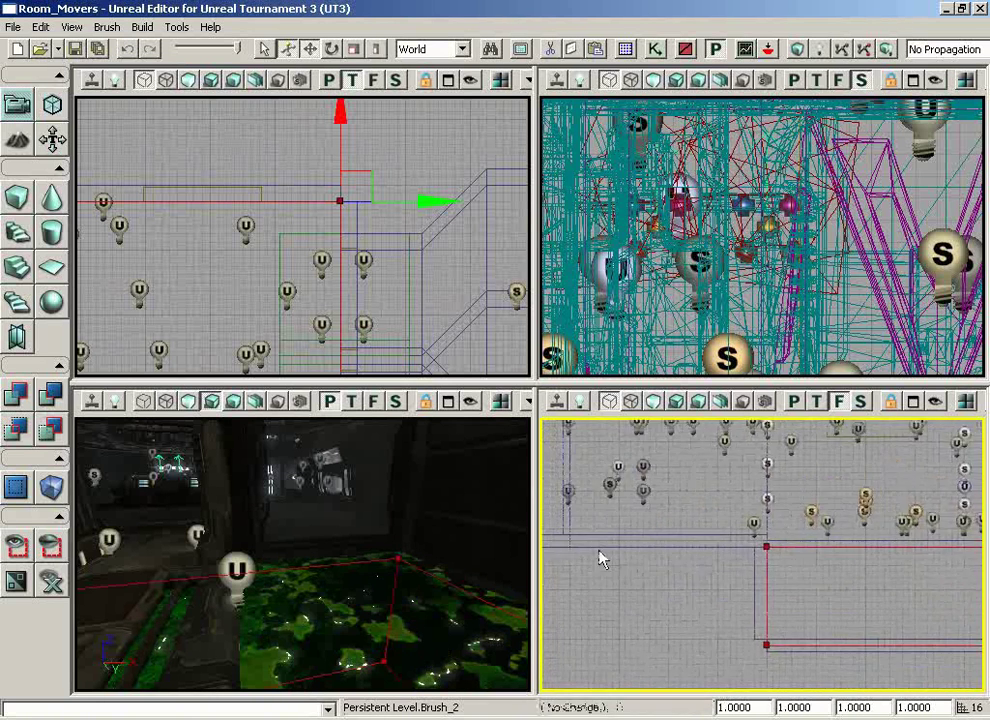
pyautogui.moveTo(924, 620)
pyautogui.mouseDown()
pyautogui.moveTo(901, 602)
pyautogui.moveTo(896, 612)
pyautogui.mouseUp()
pyautogui.click(790, 499)
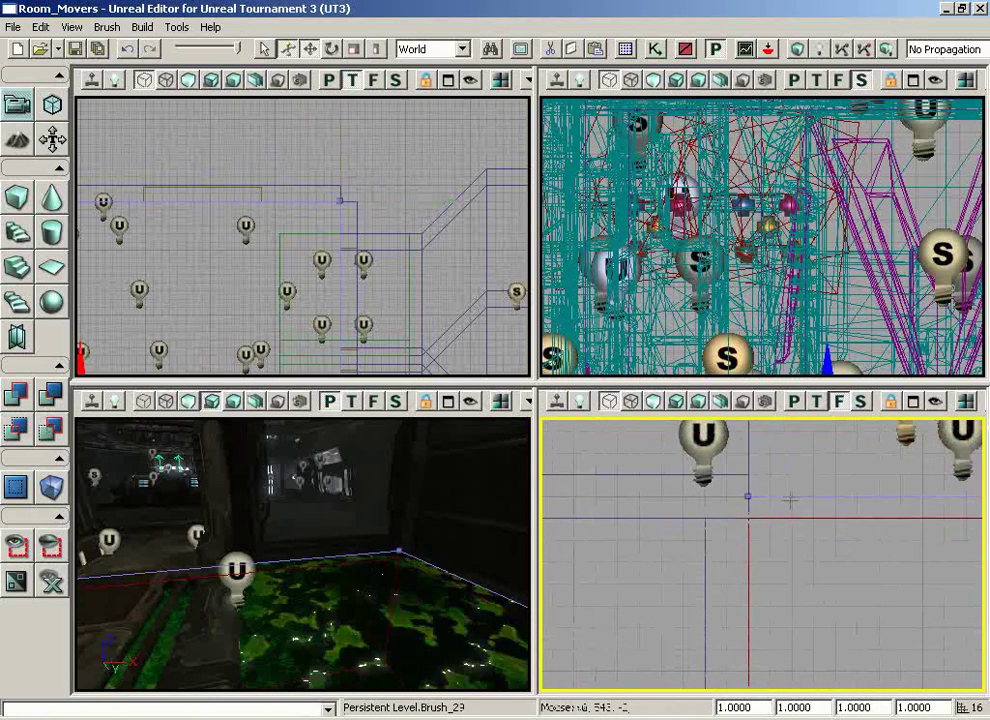
pyautogui.click(752, 550)
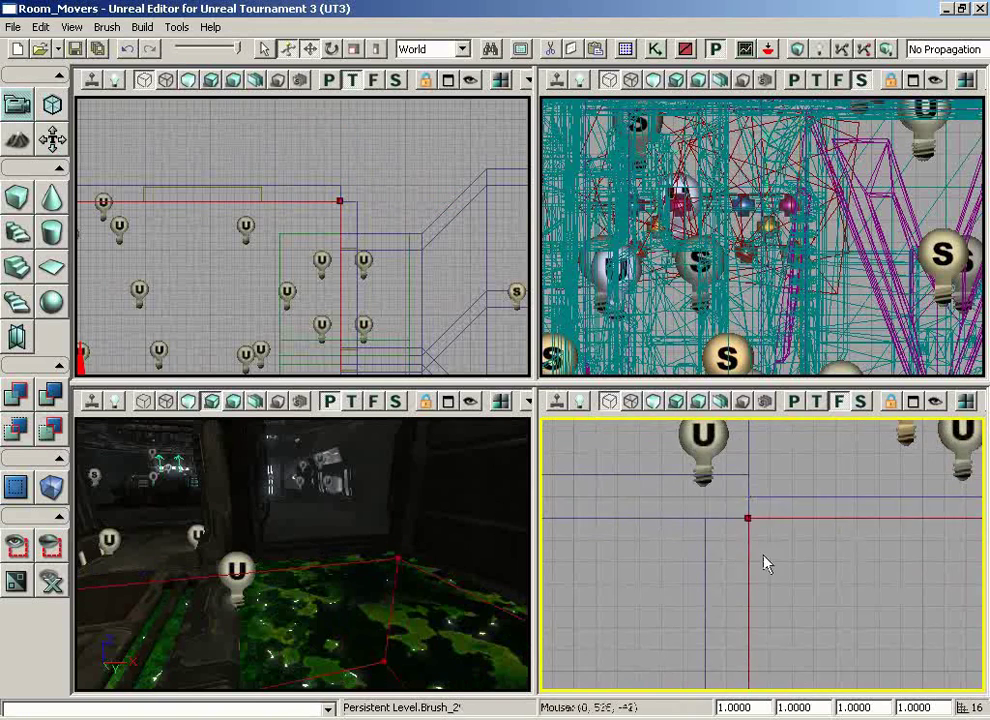
pyautogui.scroll(-5, 765, 561)
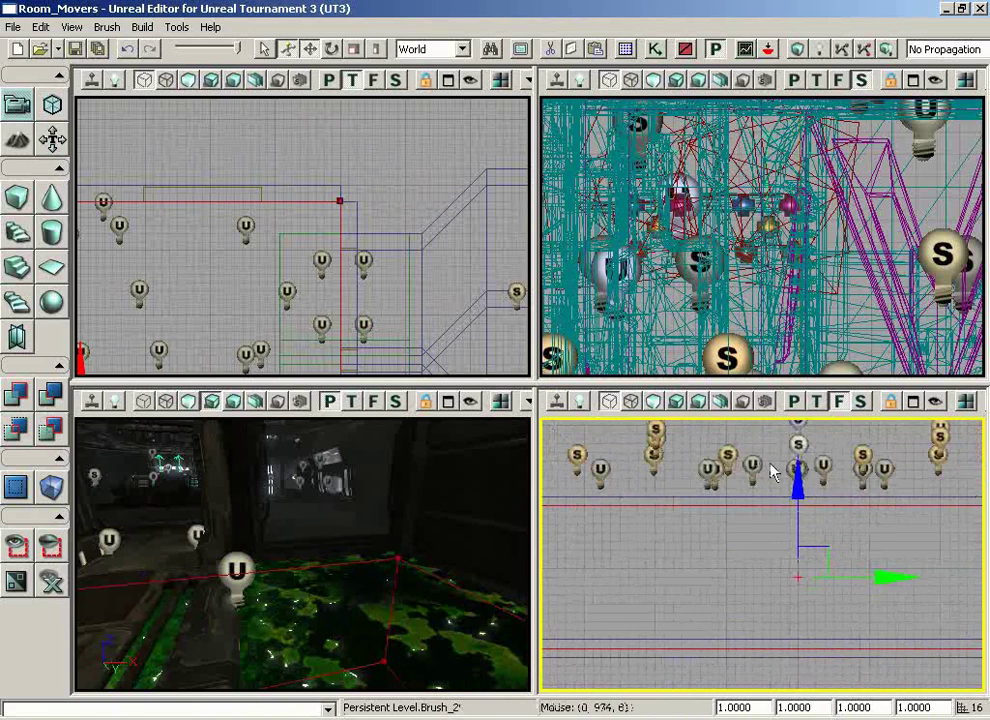
pyautogui.scroll(5, 712, 592)
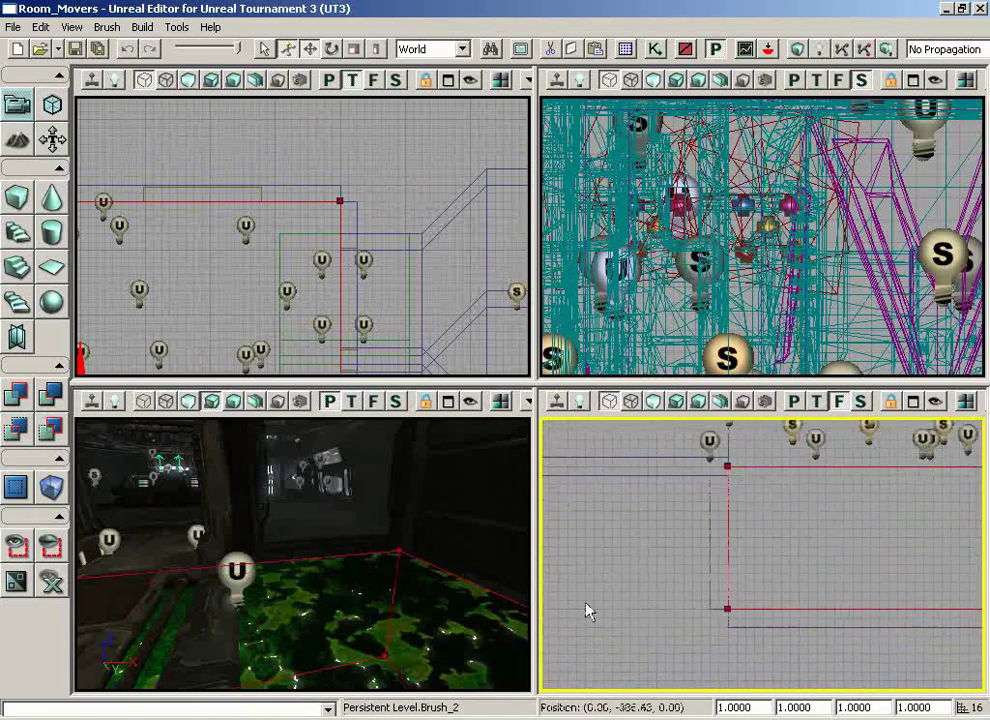
pyautogui.scroll(-5, 576, 600)
pyautogui.moveTo(573, 558); pyautogui.dragTo(982, 568)
pyautogui.scroll(5, 966, 620)
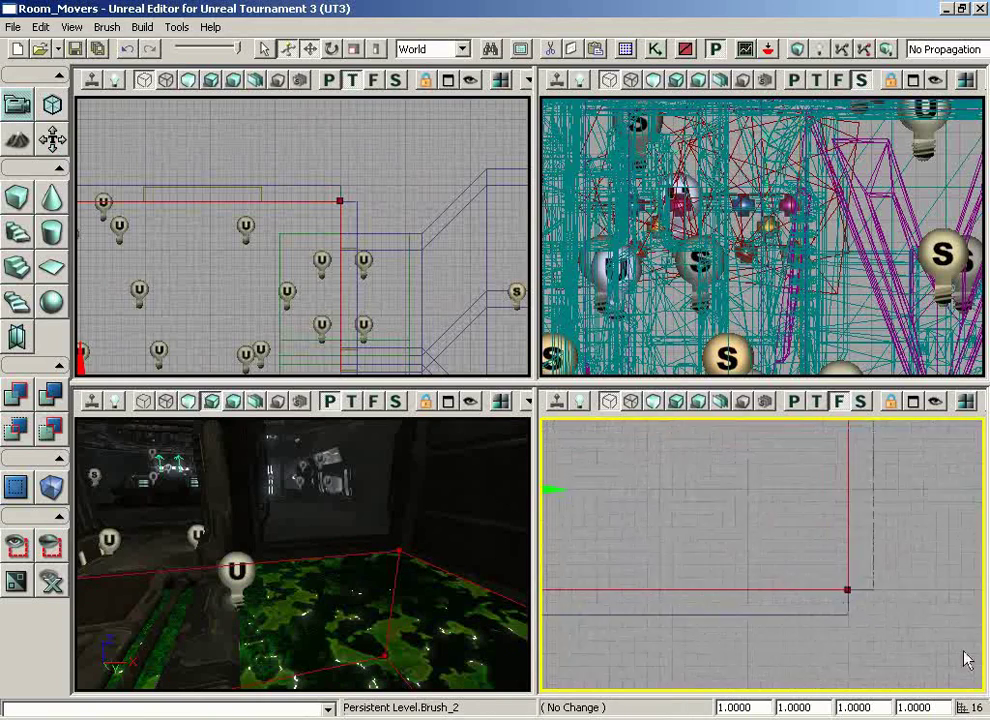
pyautogui.scroll(-5, 963, 600)
pyautogui.scroll(-5, 336, 270)
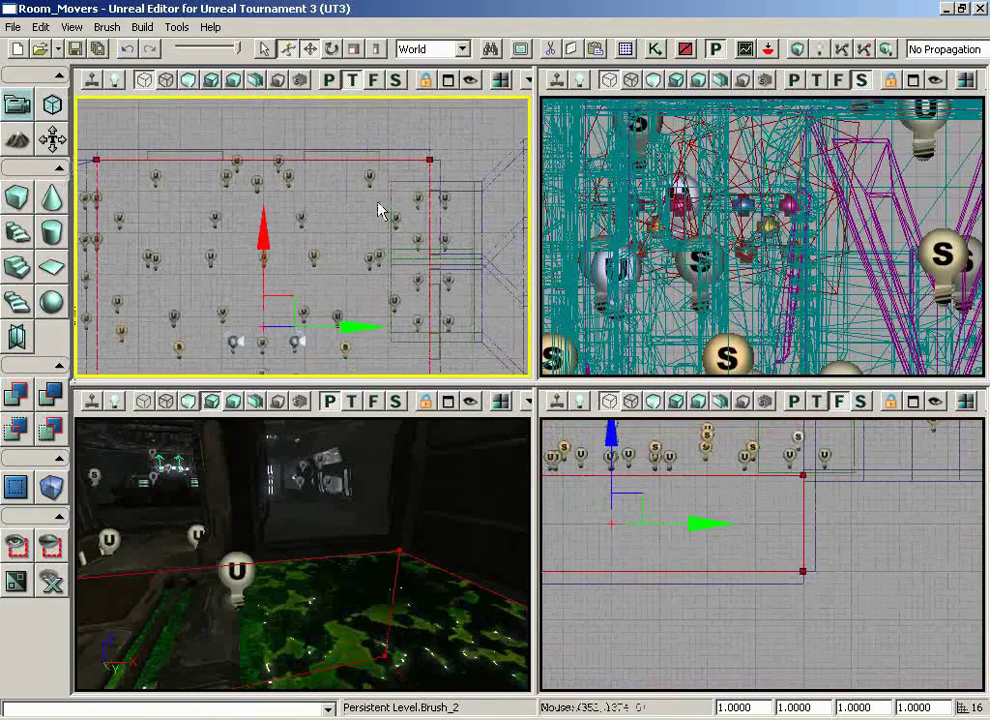
# Add a UTSlimeVolume from the cube brush enclosing the pool
pyautogui.moveTo(418, 458); pyautogui.dragTo(380, 479)
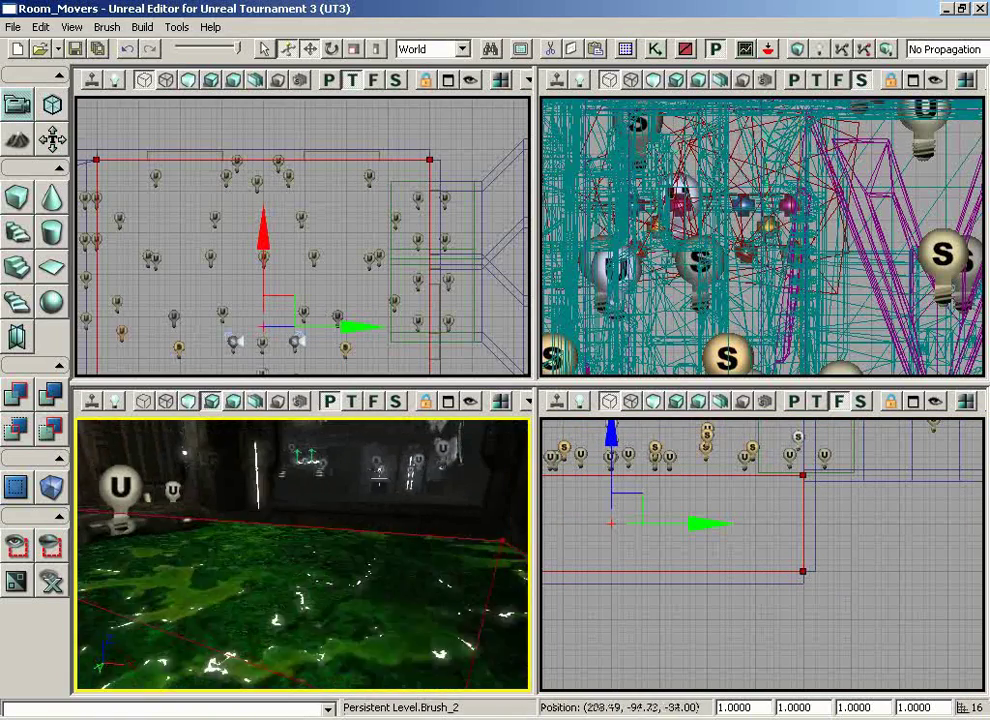
pyautogui.moveTo(380, 479); pyautogui.dragTo(356, 488, button='right')
pyautogui.rightClick(51, 487)
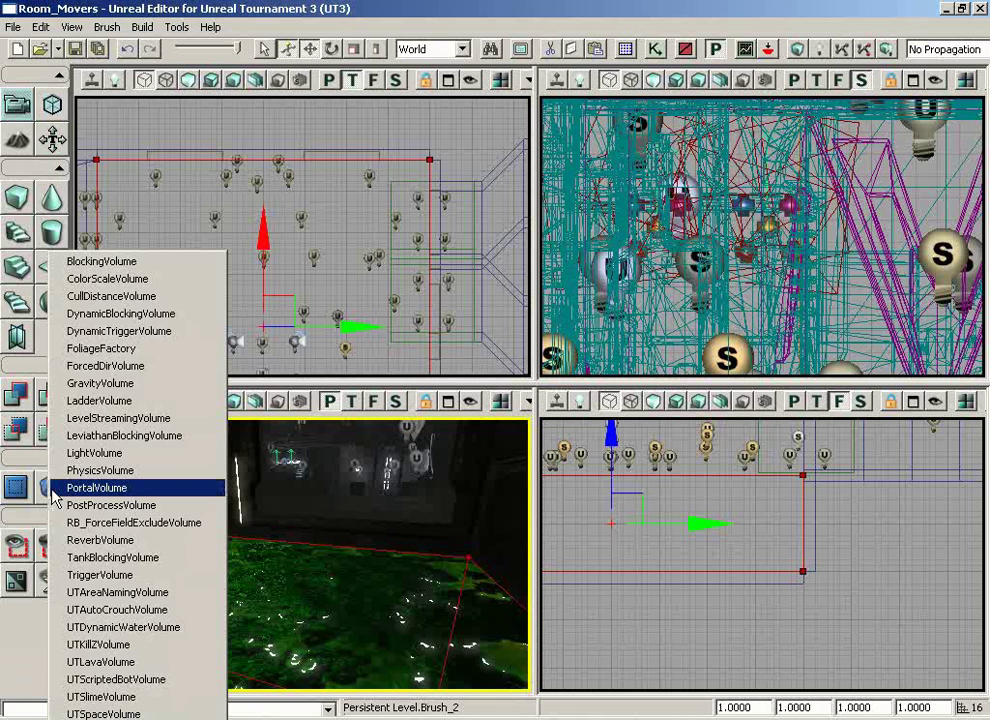
pyautogui.click(100, 697)
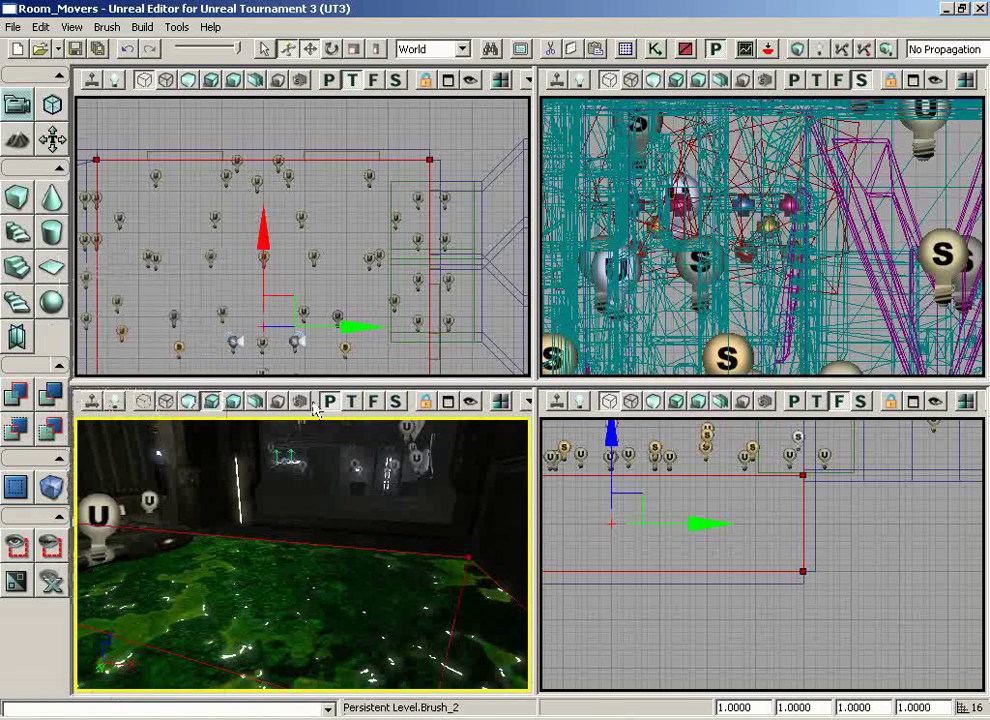
# Move the builder brush away from the pool and select the slime volume
pyautogui.click(393, 150)
pyautogui.click(430, 200)
pyautogui.keyDown('ctrl'); pyautogui.moveTo(381, 268); pyautogui.dragTo(224, 97); pyautogui.keyUp('ctrl')
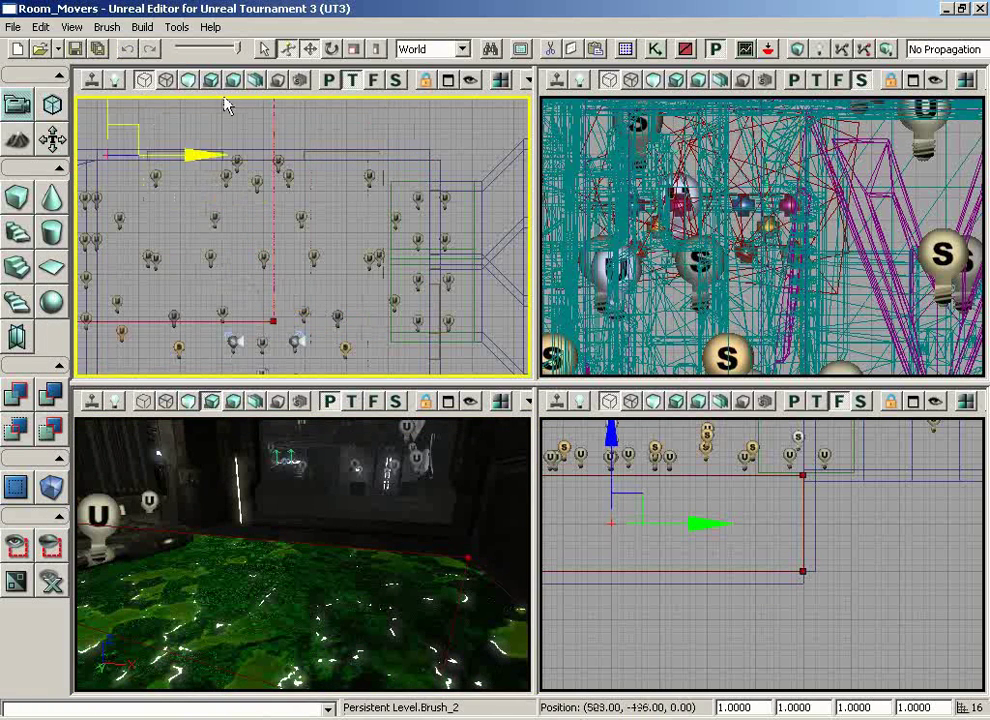
pyautogui.keyDown('ctrl'); pyautogui.moveTo(78, 105); pyautogui.dragTo(21, 22); pyautogui.keyUp('ctrl')
pyautogui.click(813, 563)
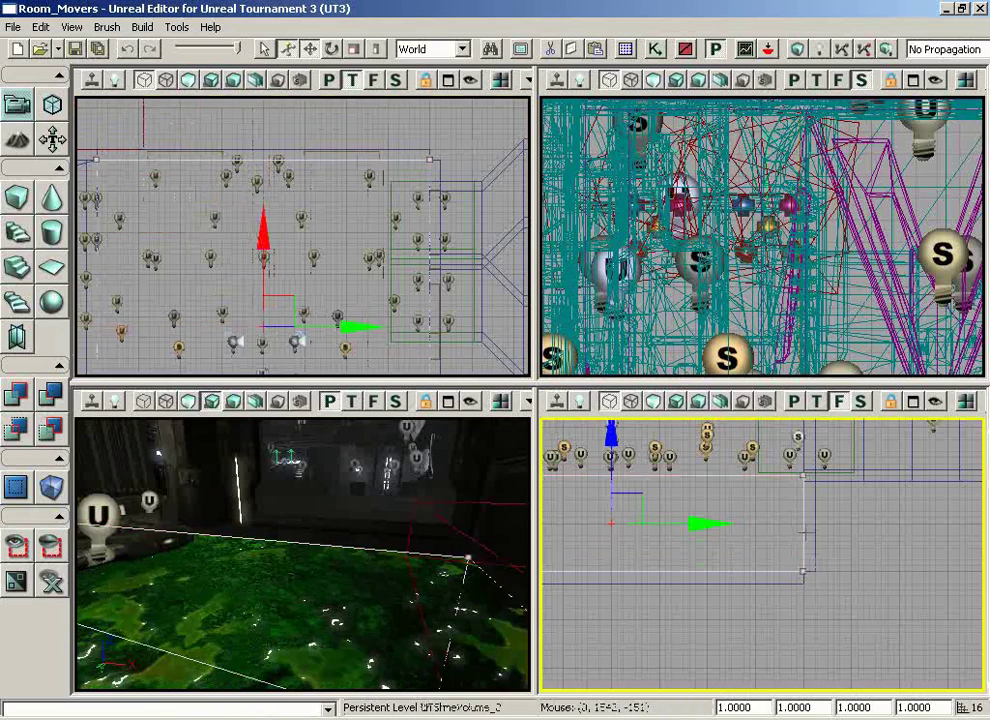
# Inspect the slime volume around the pool and start an in-editor play test from the walkway floor beside it
pyautogui.moveTo(267, 521)
pyautogui.mouseDown()
pyautogui.moveTo(289, 444)
pyautogui.moveTo(263, 535)
pyautogui.mouseUp()
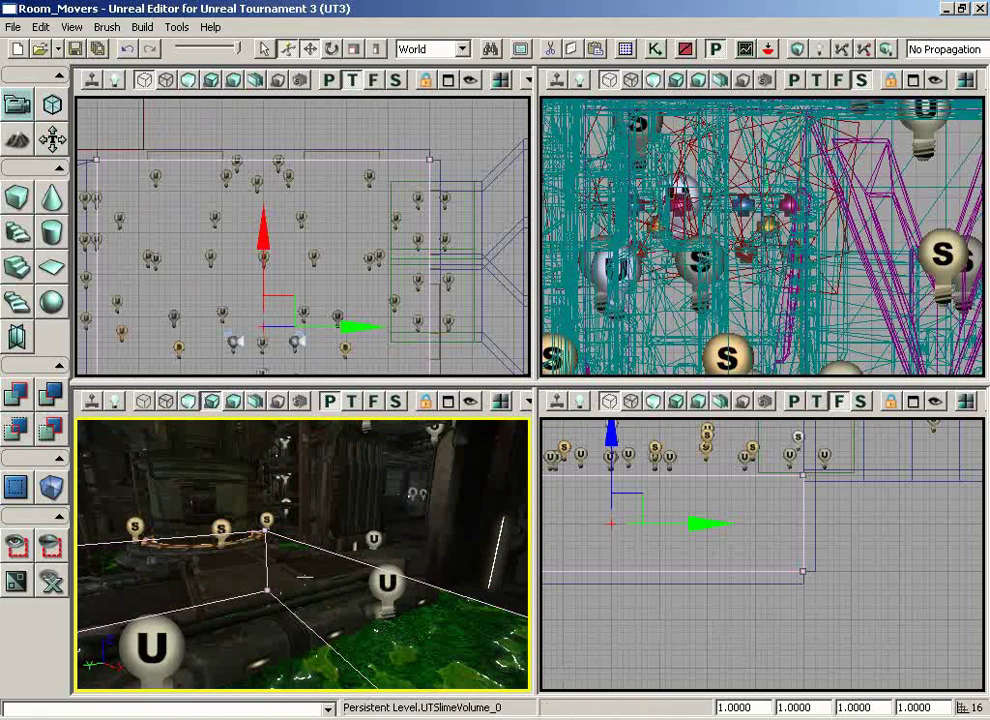
pyautogui.moveTo(305, 576); pyautogui.dragTo(318, 566)
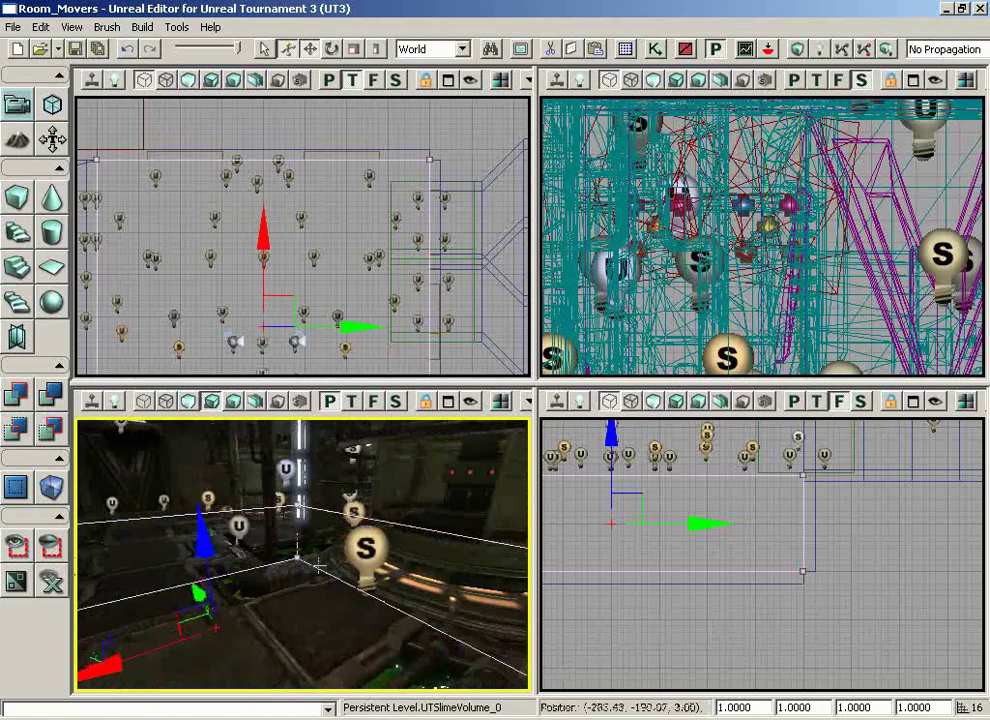
pyautogui.moveTo(246, 657); pyautogui.dragTo(268, 655)
pyautogui.rightClick(270, 655)
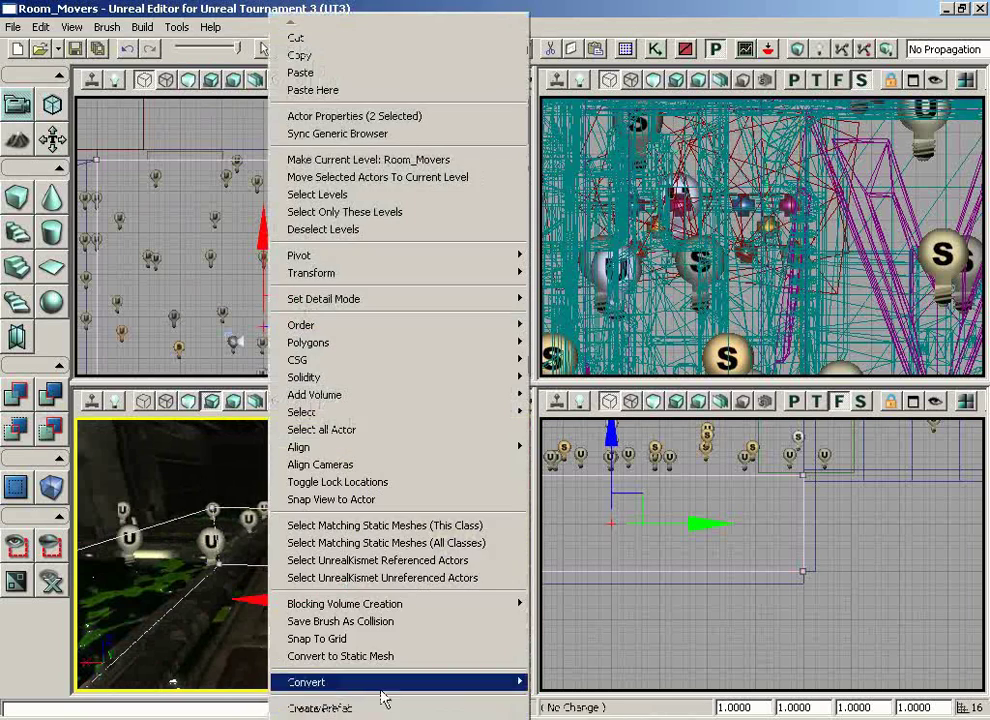
pyautogui.click(251, 643)
pyautogui.rightClick(293, 615)
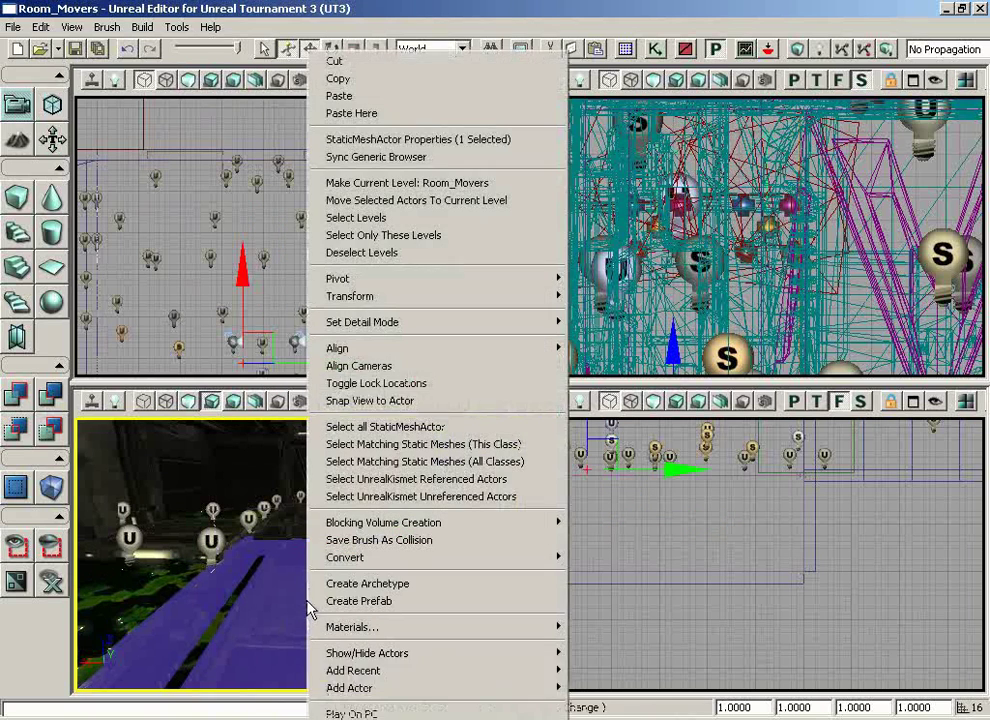
pyautogui.click(410, 700)
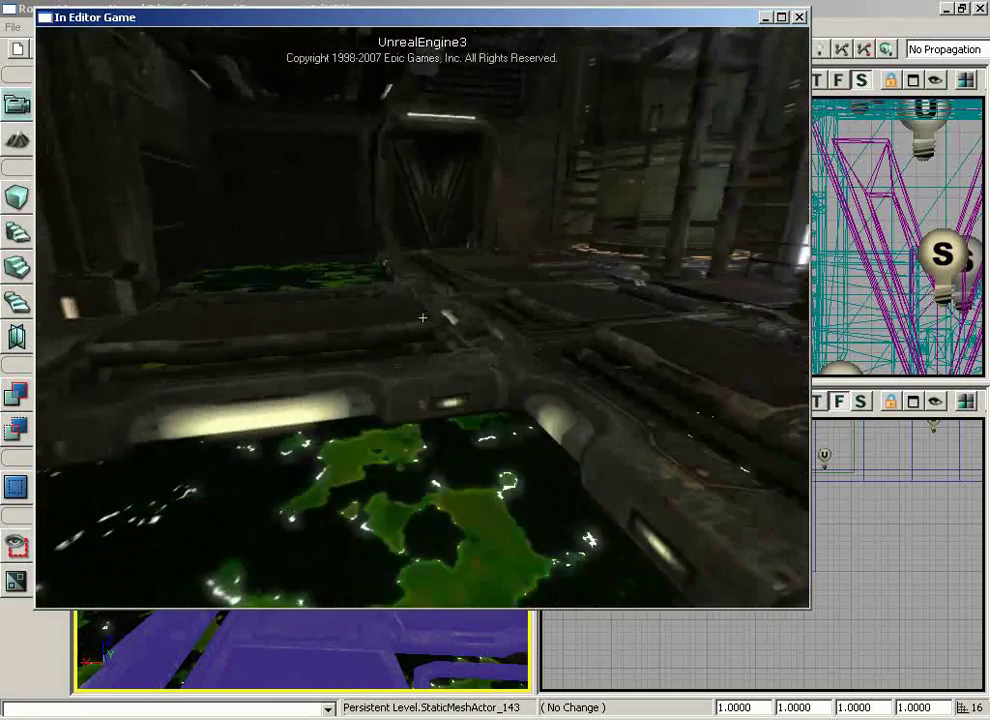
# Test the pool in the running game by jumping in, moving beneath the liquid surface and getting back onto the walkway
pyautogui.press('w')
pyautogui.press('space')
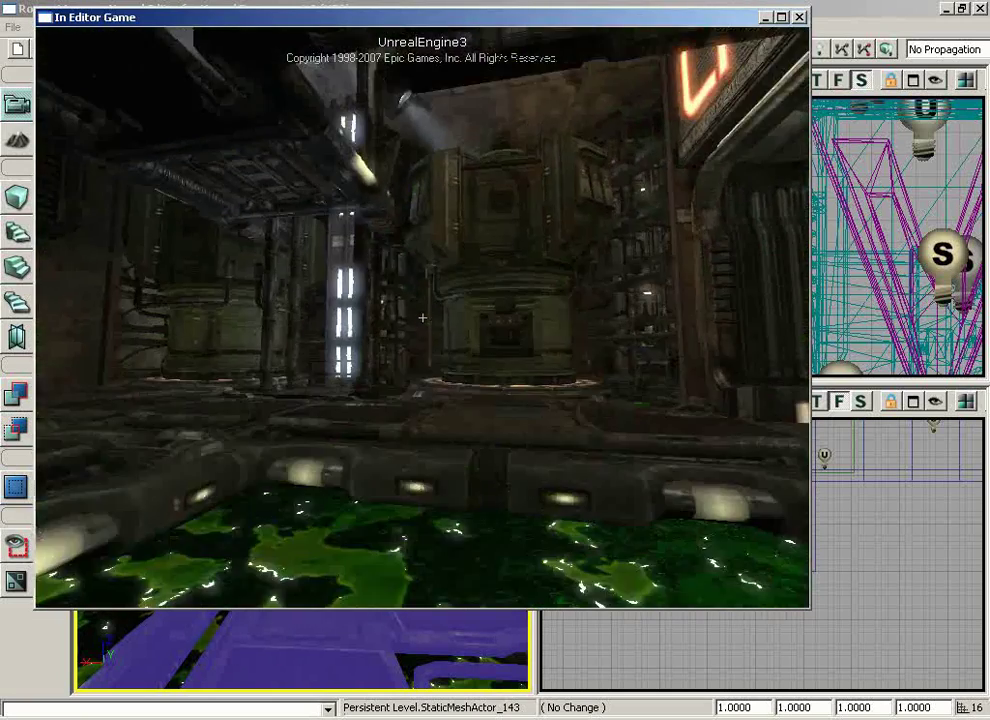
pyautogui.press('space')
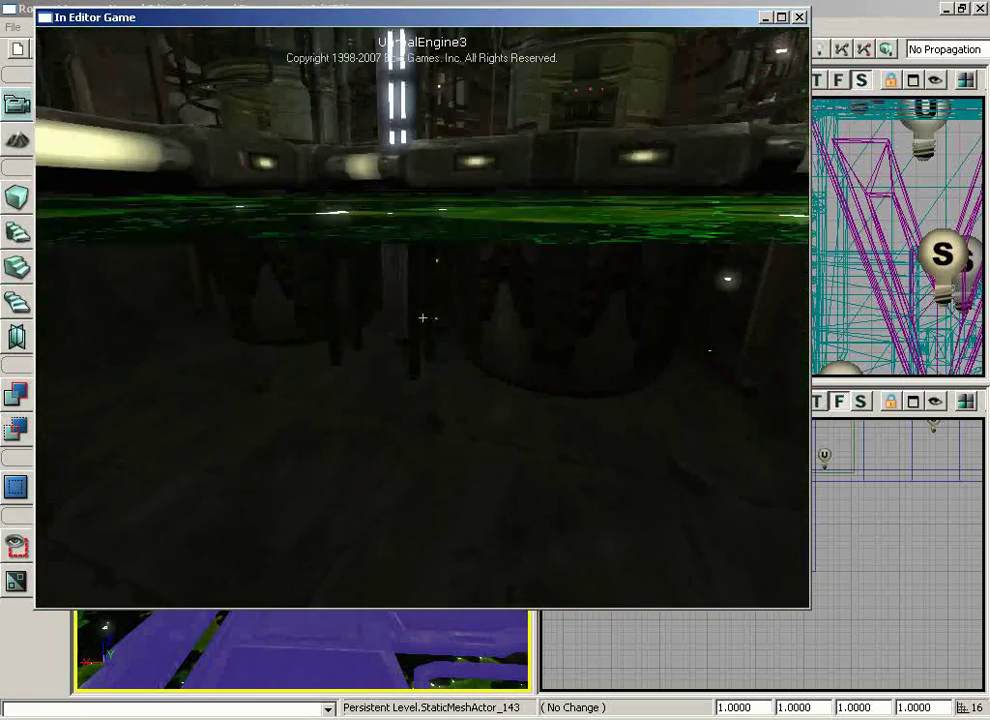
pyautogui.press('w')
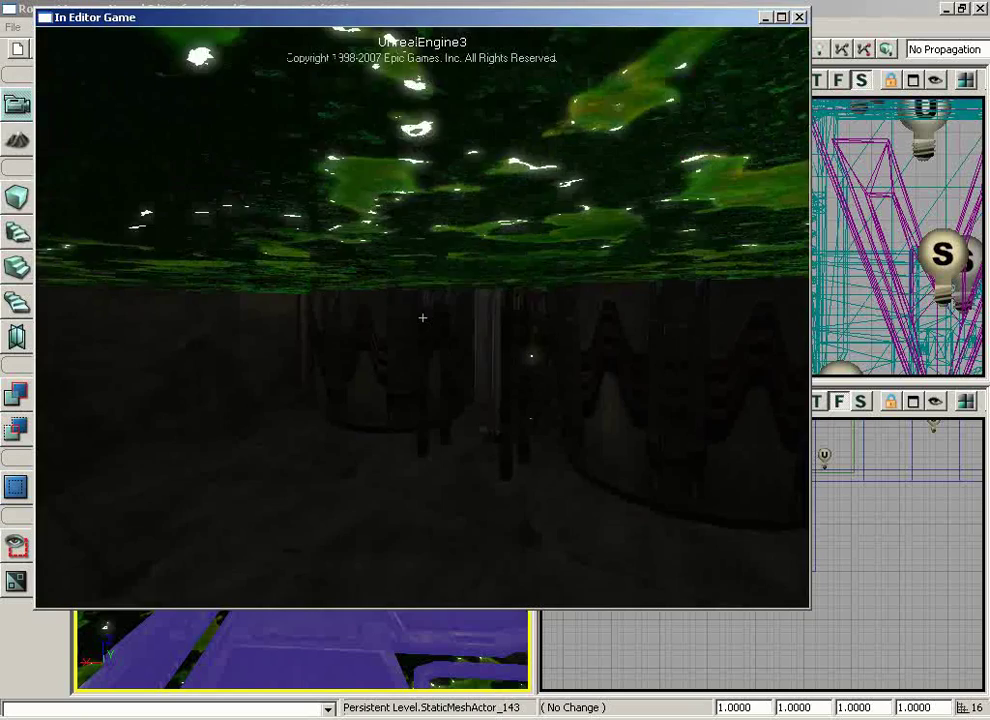
pyautogui.press('w')
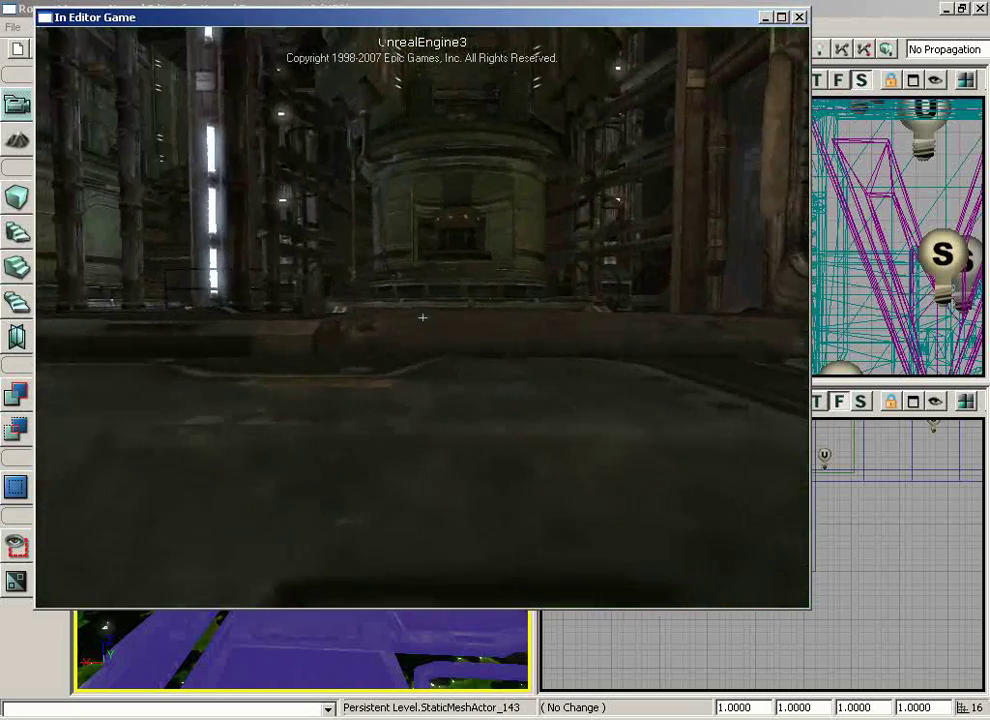
pyautogui.press('w')
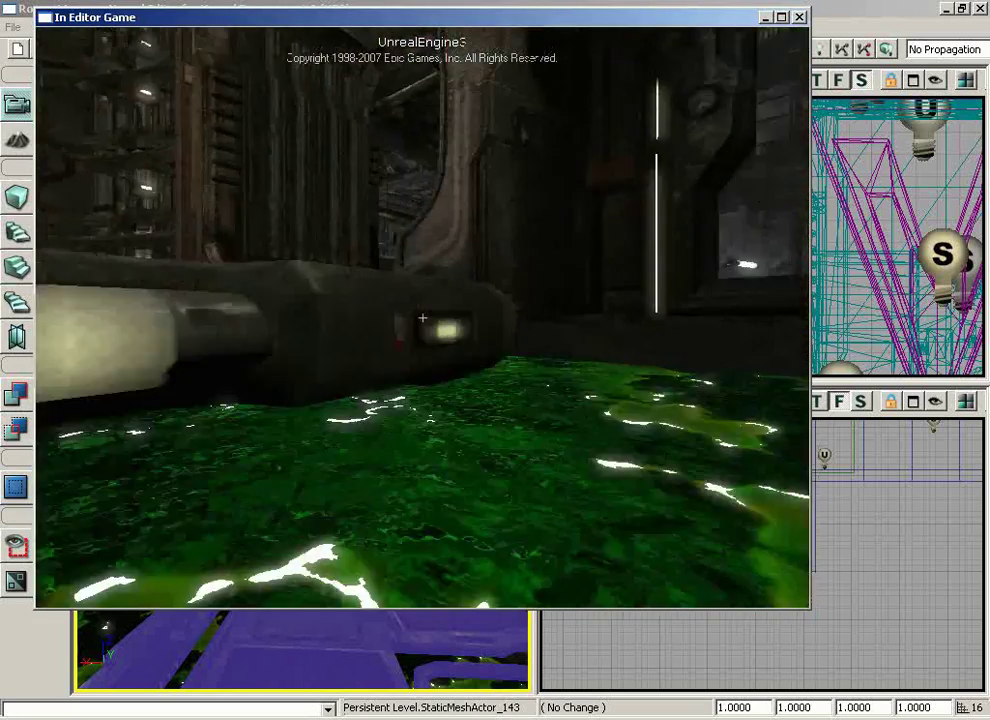
pyautogui.press('w')
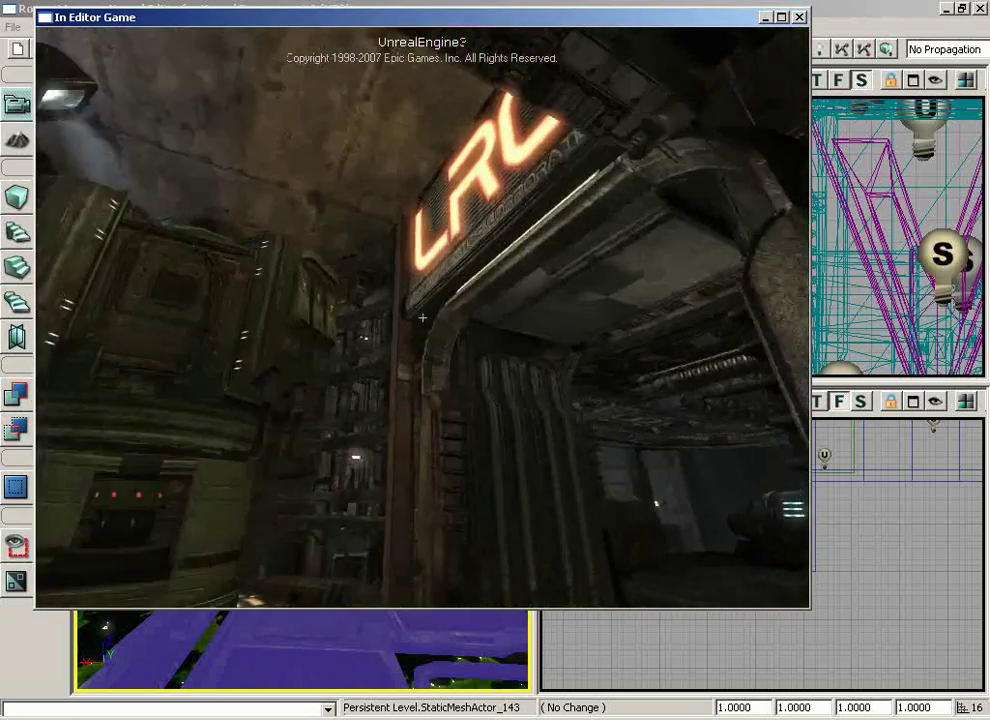
pyautogui.press('w')
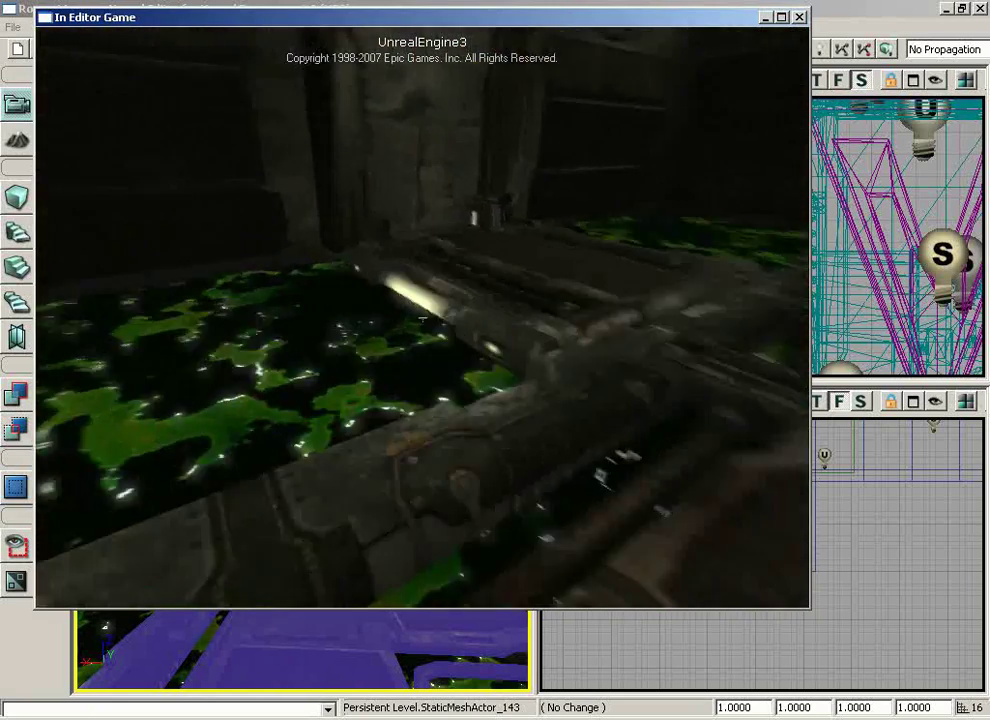
# Walk along the walkway in the running game to examine the pool's liquid from several angles, and end the play test
pyautogui.press('w')
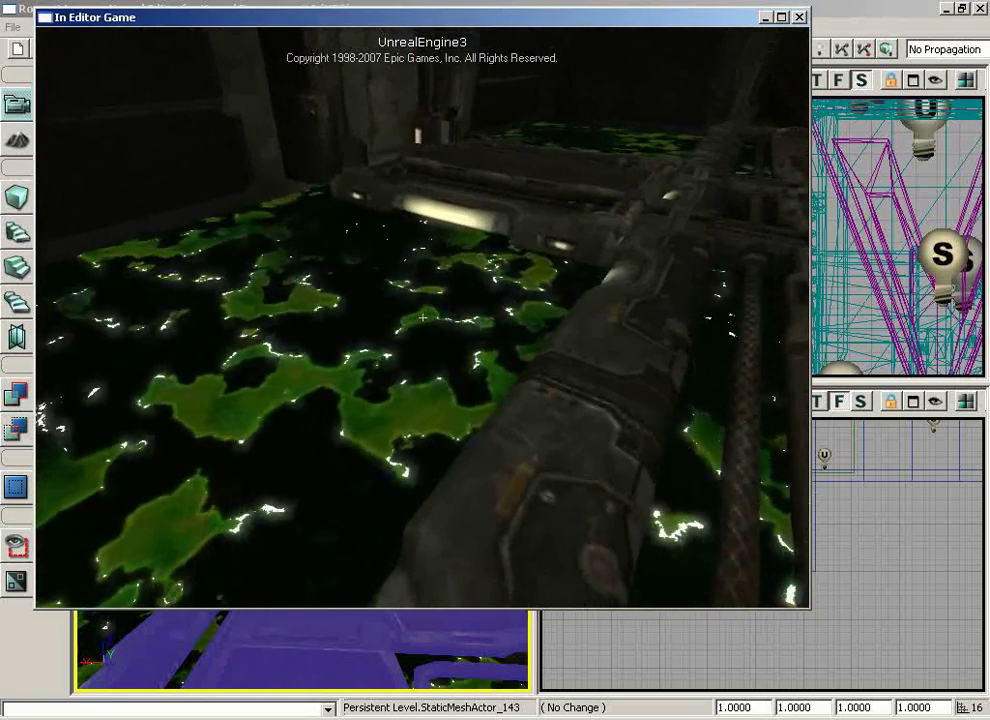
pyautogui.press('w')
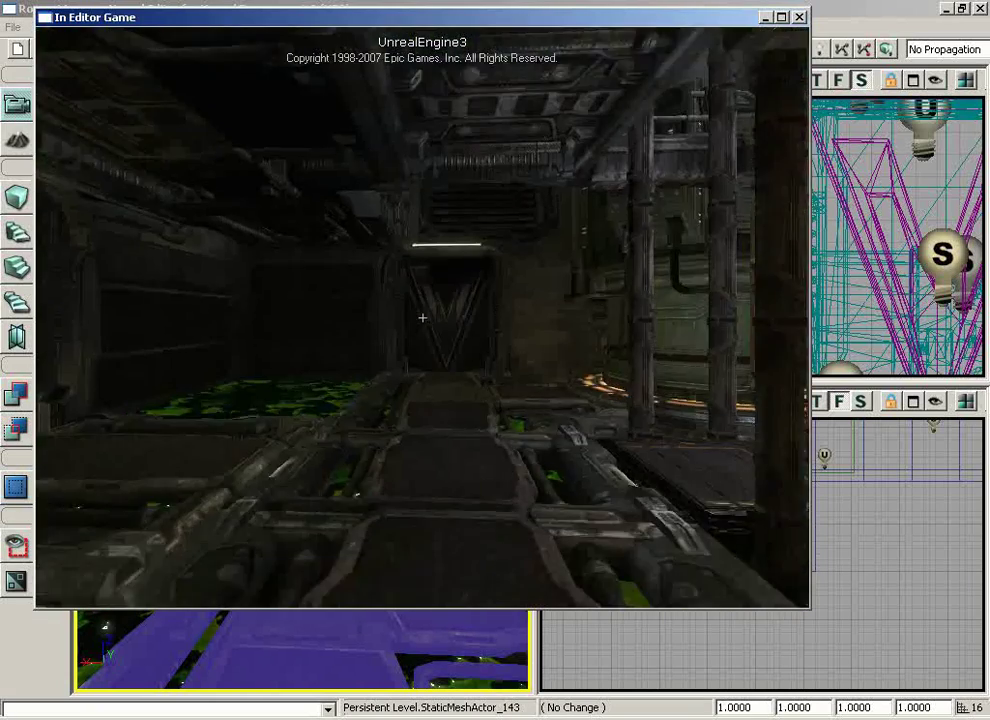
pyautogui.press('w')
pyautogui.press('a')
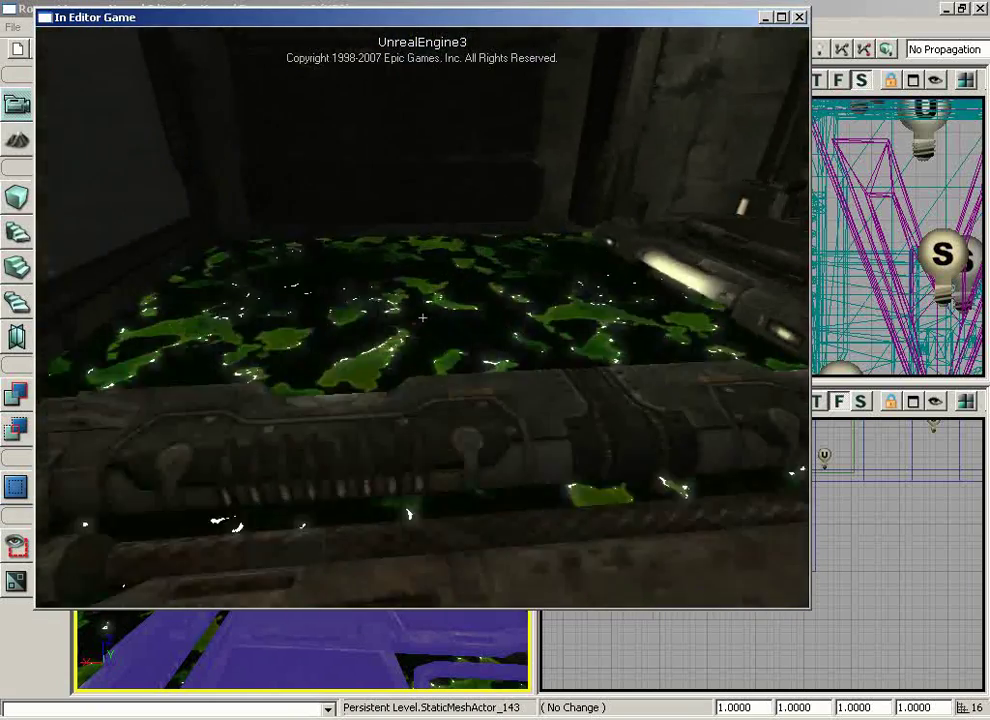
pyautogui.press('w')
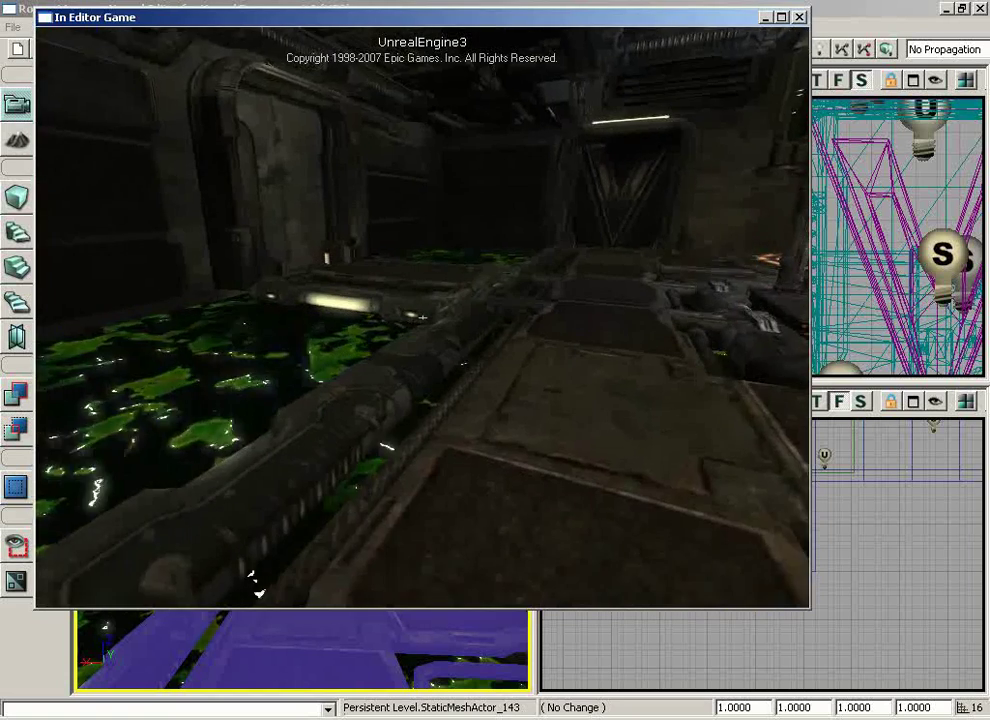
pyautogui.press('Escape')
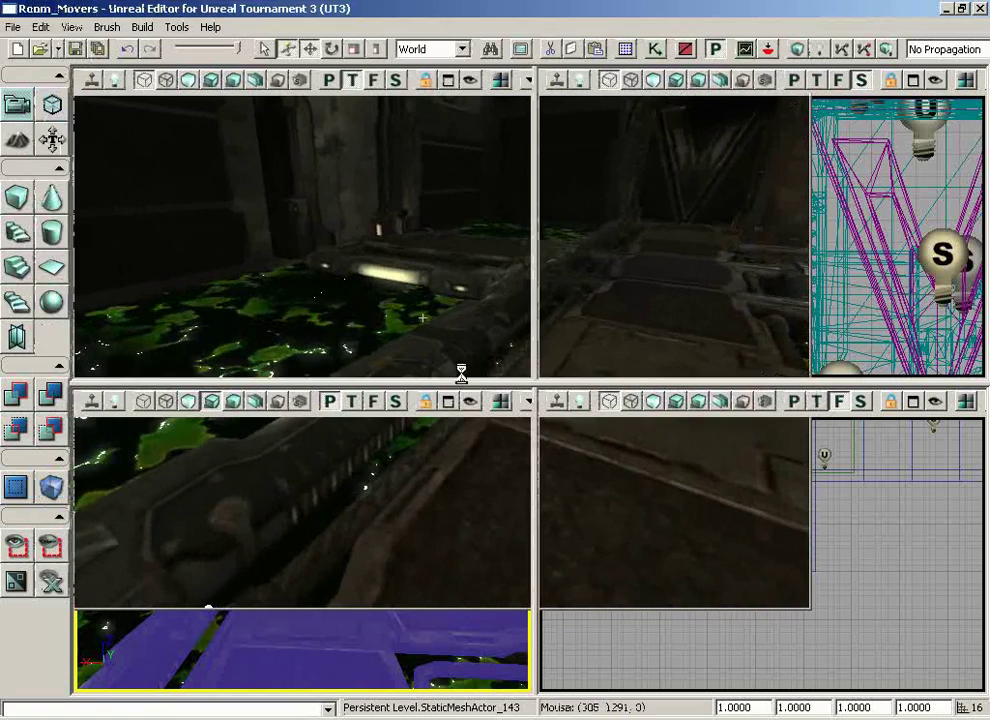
# Choose the HeightFog actor class under Info as the class to place
pyautogui.moveTo(301, 603); pyautogui.dragTo(193, 620, button='right')
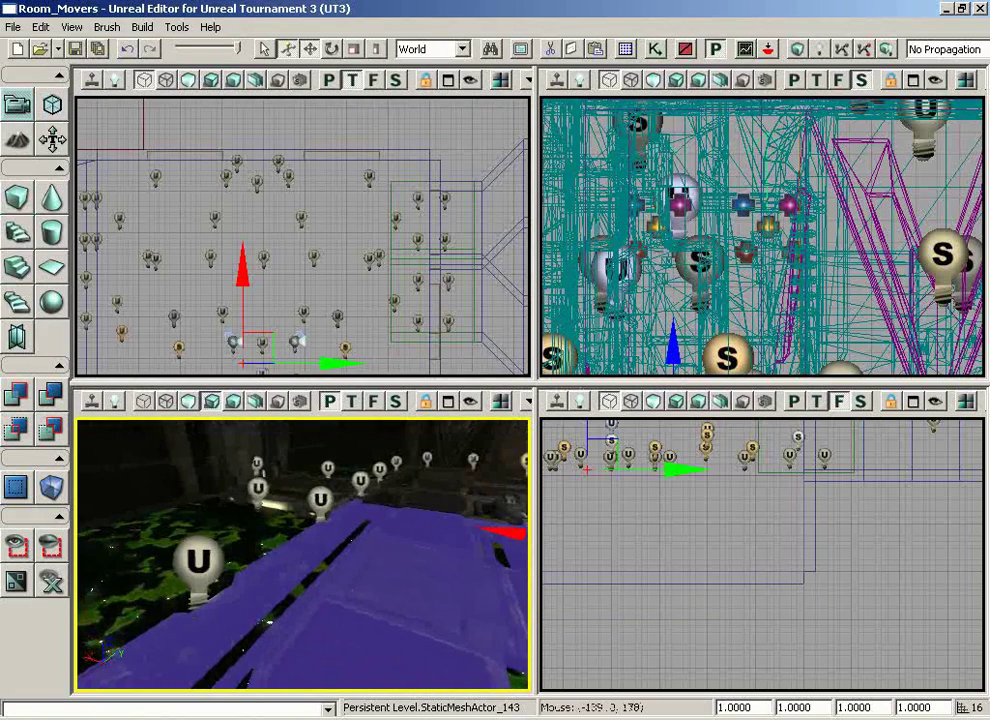
pyautogui.click(683, 50)
pyautogui.click(205, 107)
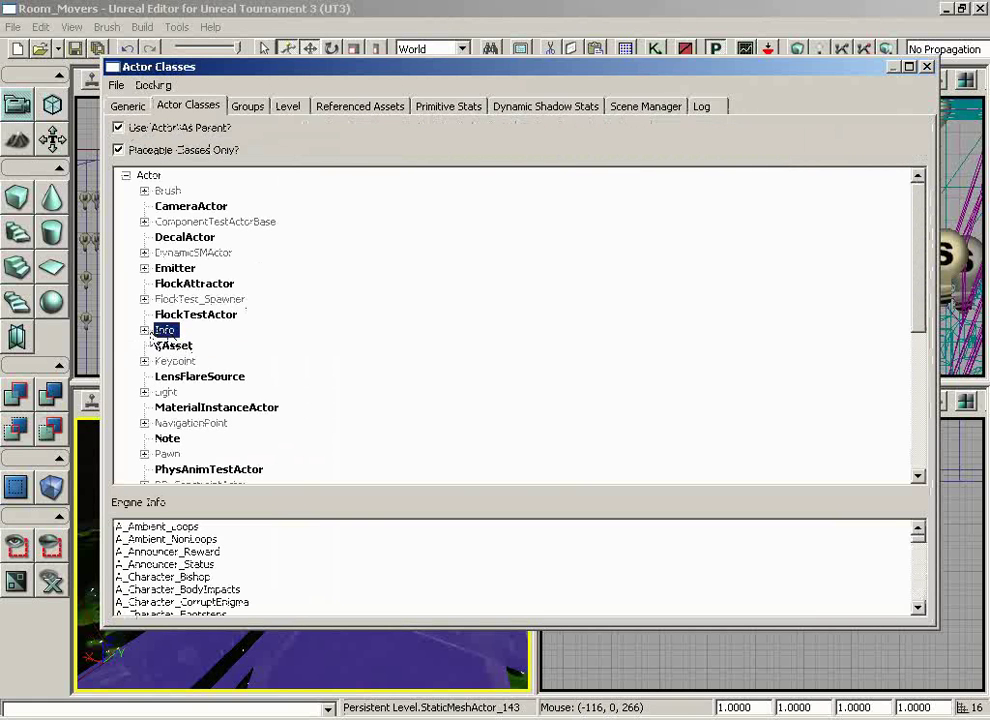
pyautogui.doubleClick(162, 331)
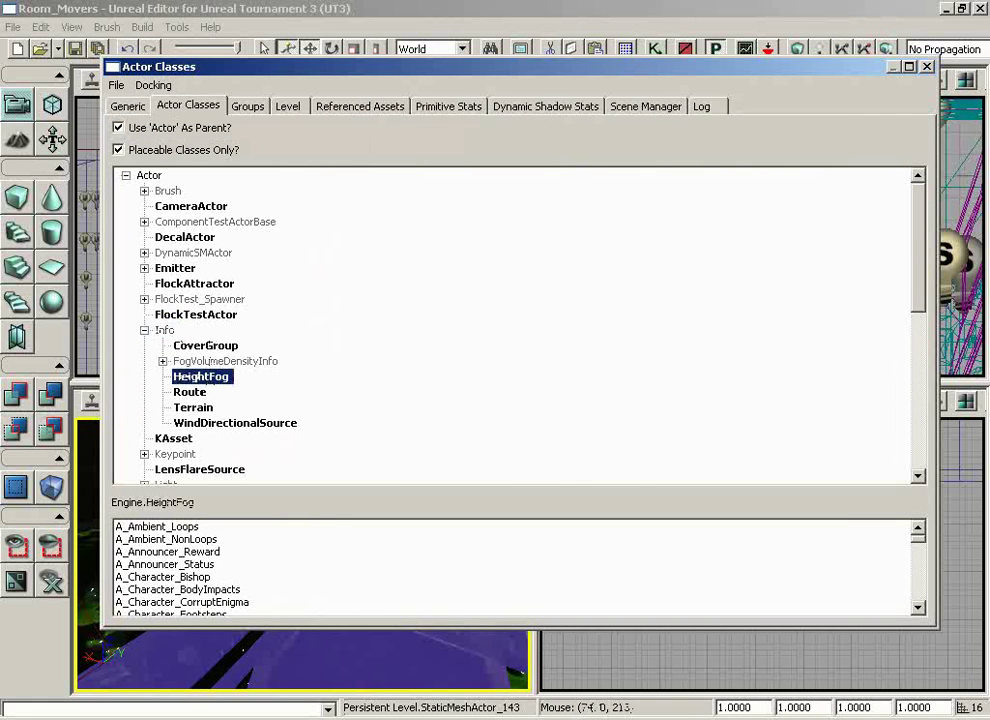
pyautogui.click(927, 68)
# Add a HeightFog actor on the pool wall surface below the liquid level
pyautogui.moveTo(300, 556); pyautogui.dragTo(214, 559, button='right')
pyautogui.moveTo(214, 559); pyautogui.dragTo(336, 570)
pyautogui.rightClick(367, 541)
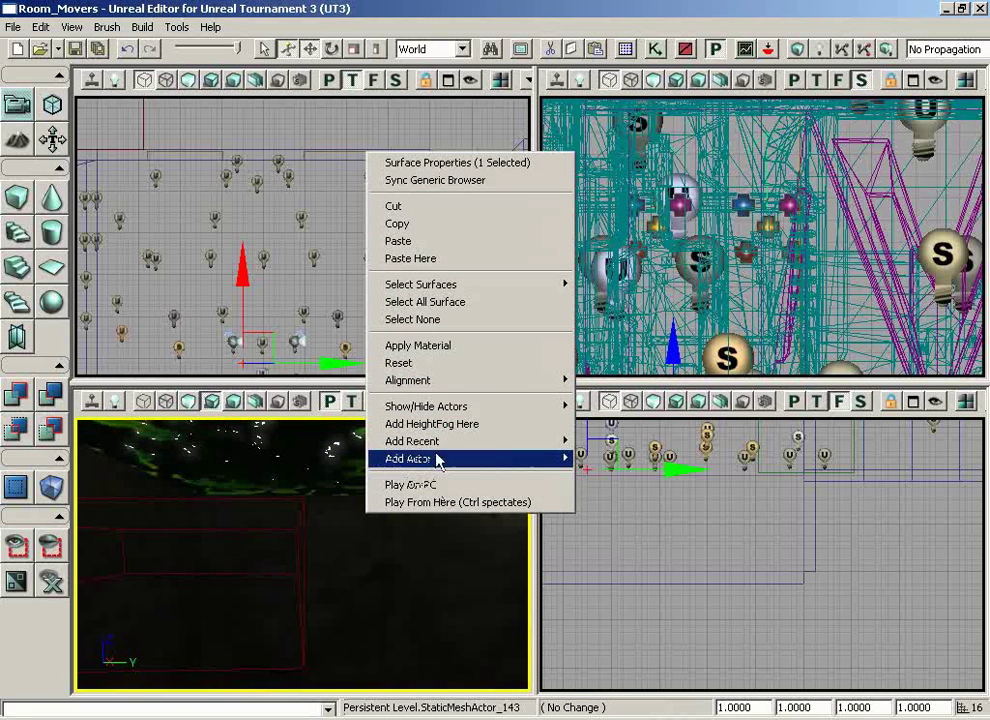
pyautogui.moveTo(437, 465)
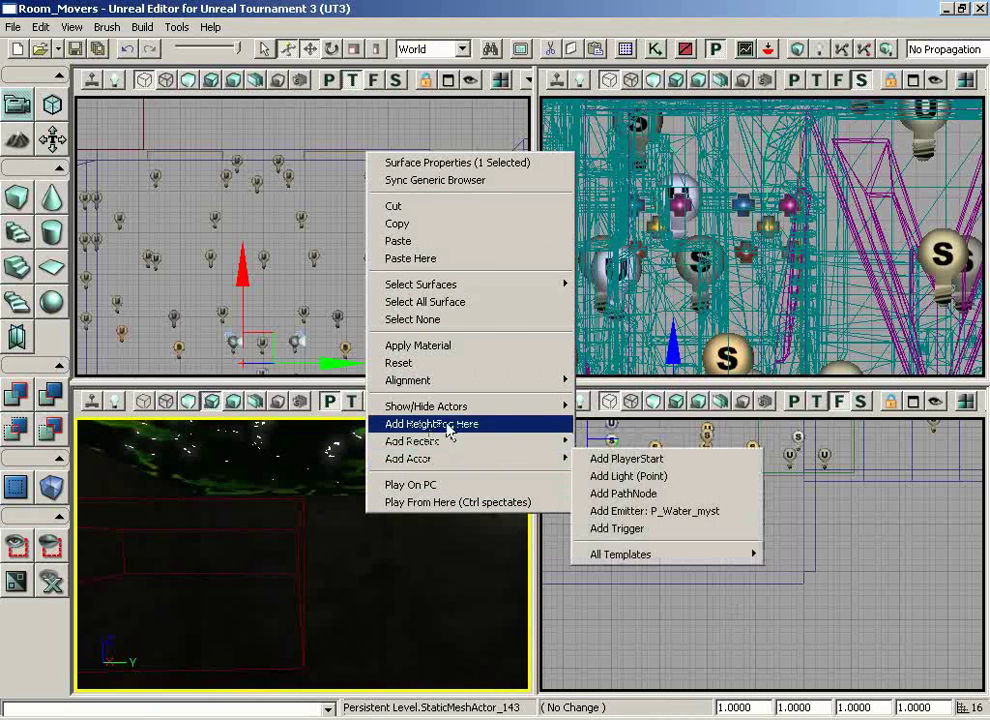
pyautogui.click(427, 424)
# Move the height fog horizontally away from the wall into the room's pool area, near the builder brush
pyautogui.moveTo(422, 517); pyautogui.dragTo(458, 414)
pyautogui.scroll(2, 128, 192)
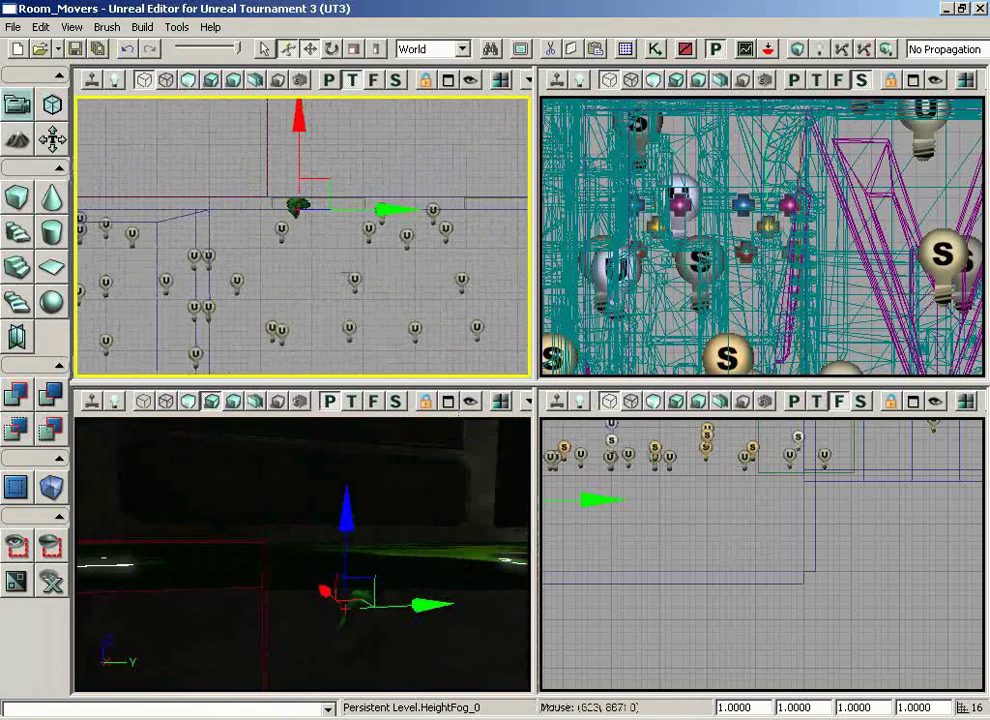
pyautogui.moveTo(325, 177); pyautogui.dragTo(272, 247)
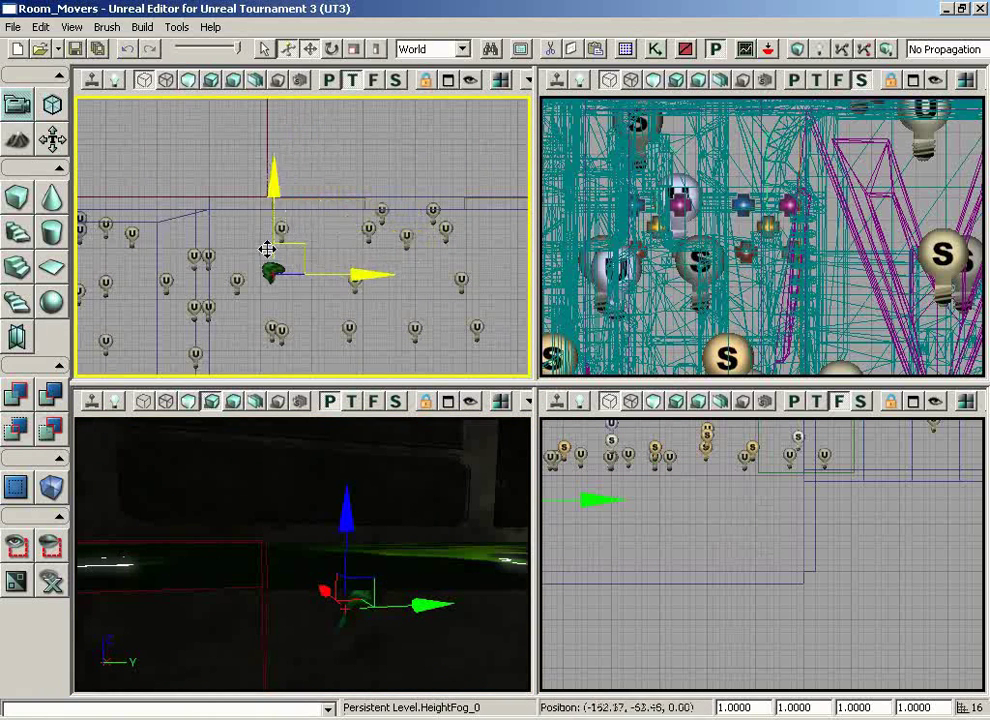
pyautogui.moveTo(400, 522); pyautogui.dragTo(400, 440)
pyautogui.moveTo(398, 580); pyautogui.dragTo(397, 609)
# Raise the height fog in fine increments until its origin lines up with the pool's liquid surface
pyautogui.moveTo(721, 577); pyautogui.dragTo(585, 471)
pyautogui.scroll(2, 566, 492)
pyautogui.scroll(4, 715, 560)
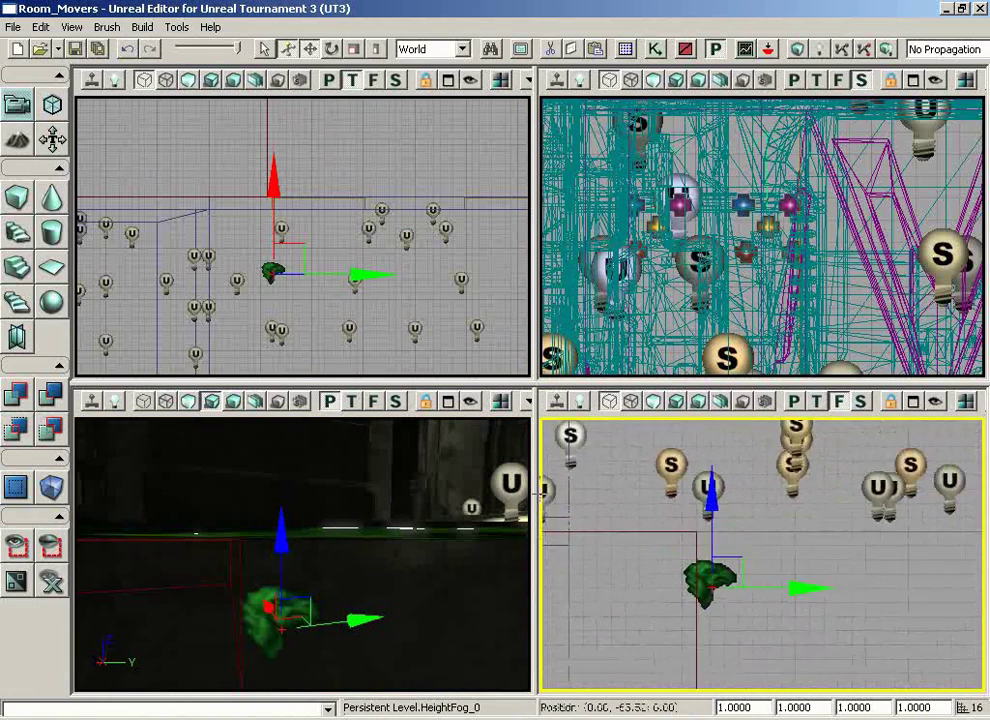
pyautogui.moveTo(705, 525); pyautogui.dragTo(703, 408)
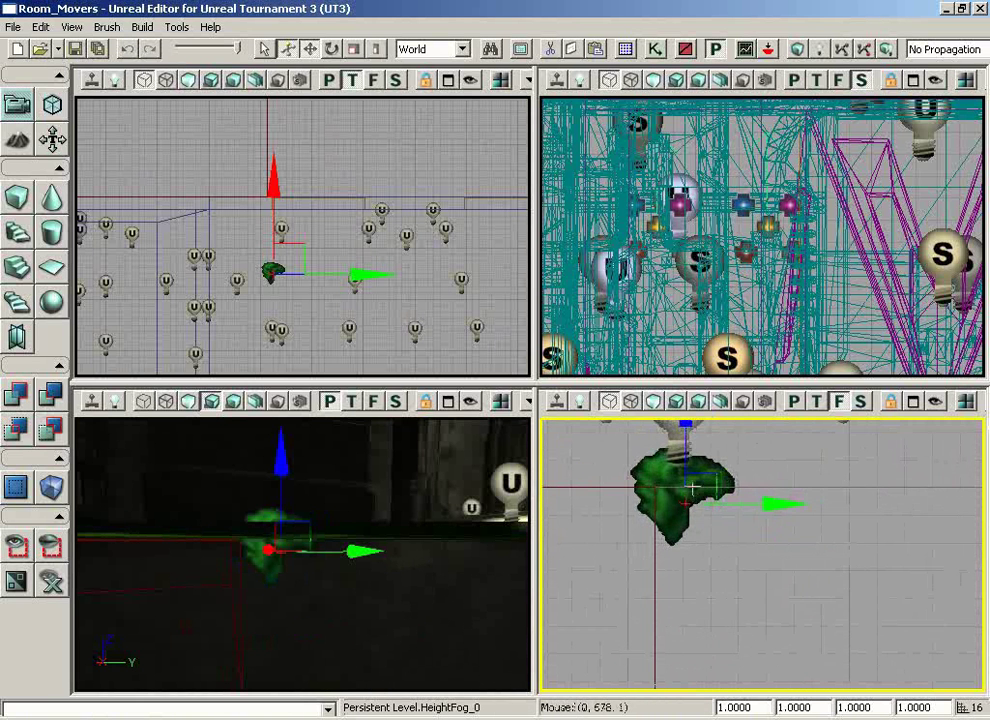
pyautogui.moveTo(711, 553); pyautogui.dragTo(707, 566, button='right')
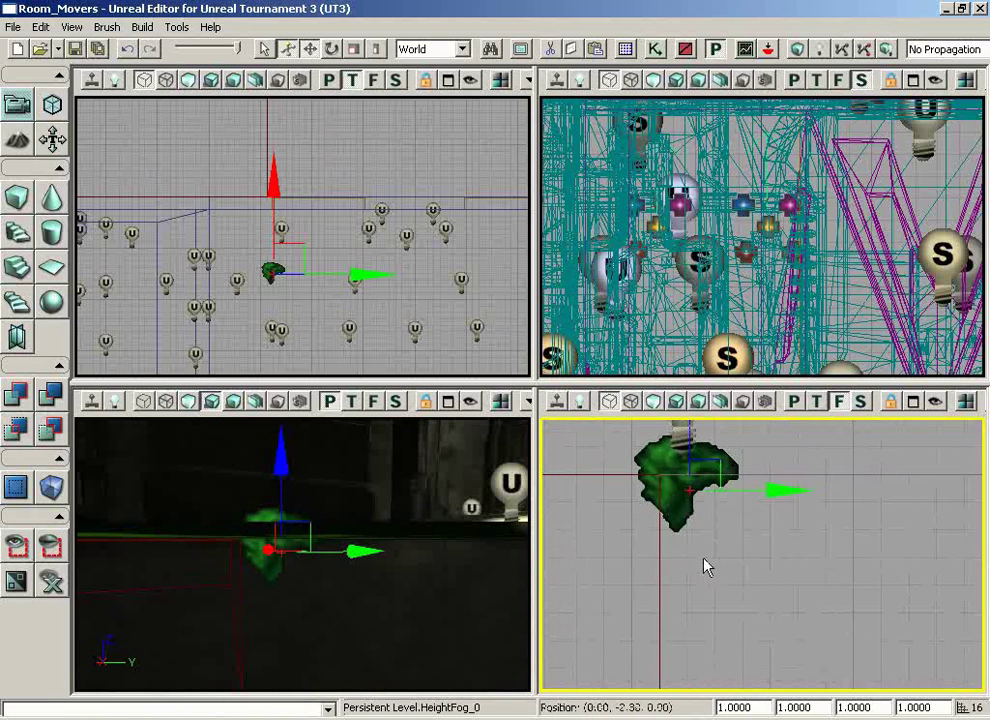
pyautogui.moveTo(691, 456); pyautogui.dragTo(689, 418)
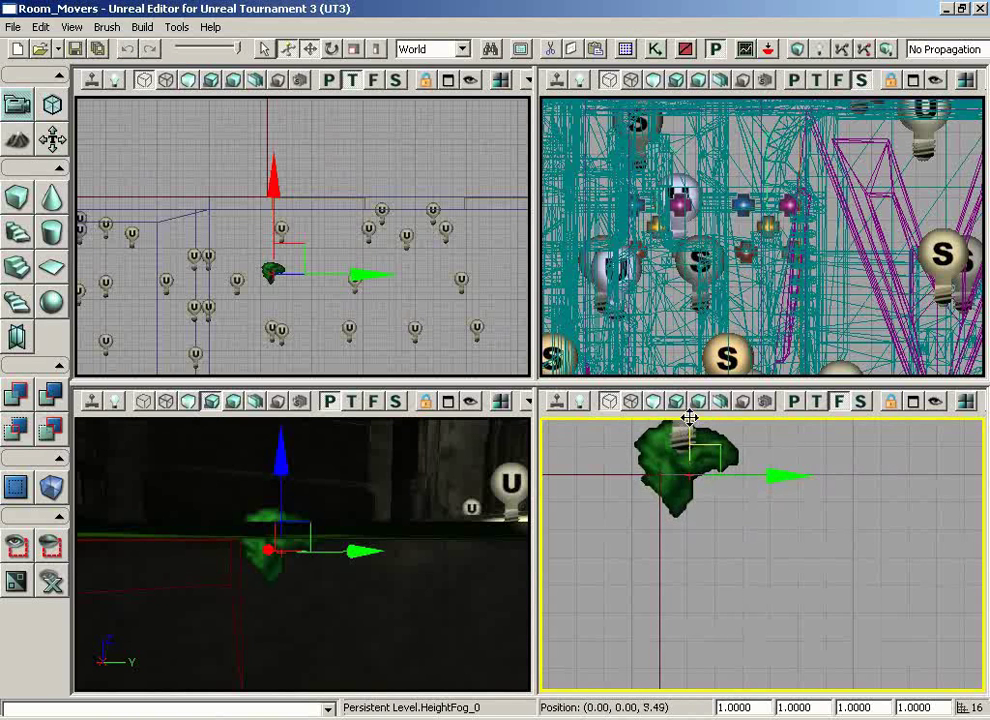
pyautogui.scroll(8, 566, 442)
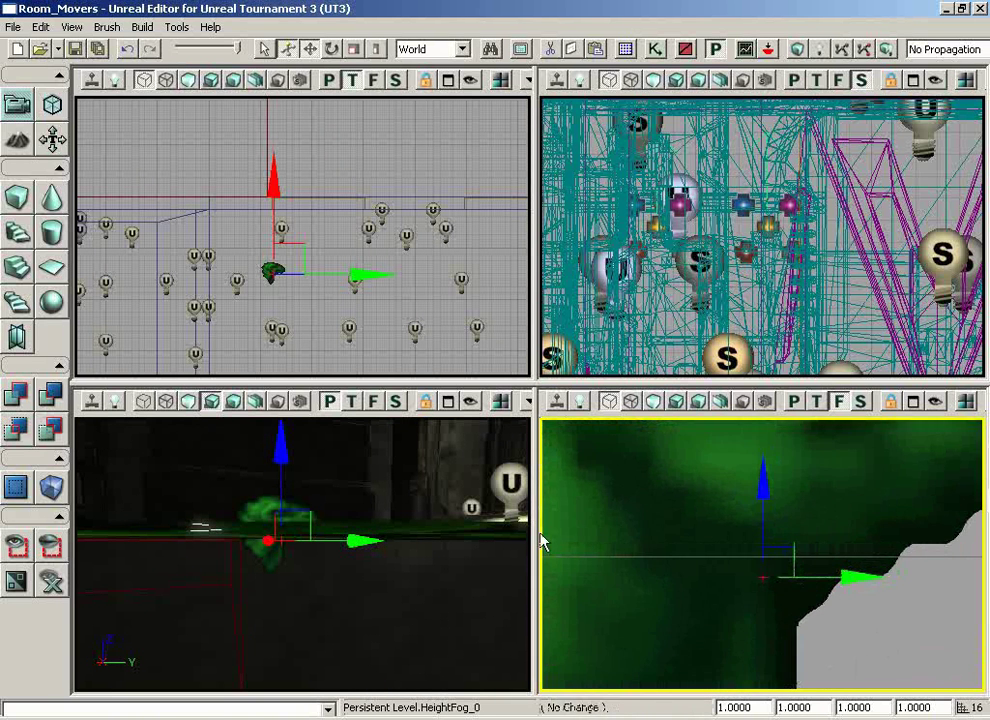
pyautogui.moveTo(740, 455); pyautogui.dragTo(742, 418)
pyautogui.scroll(-6, 870, 592)
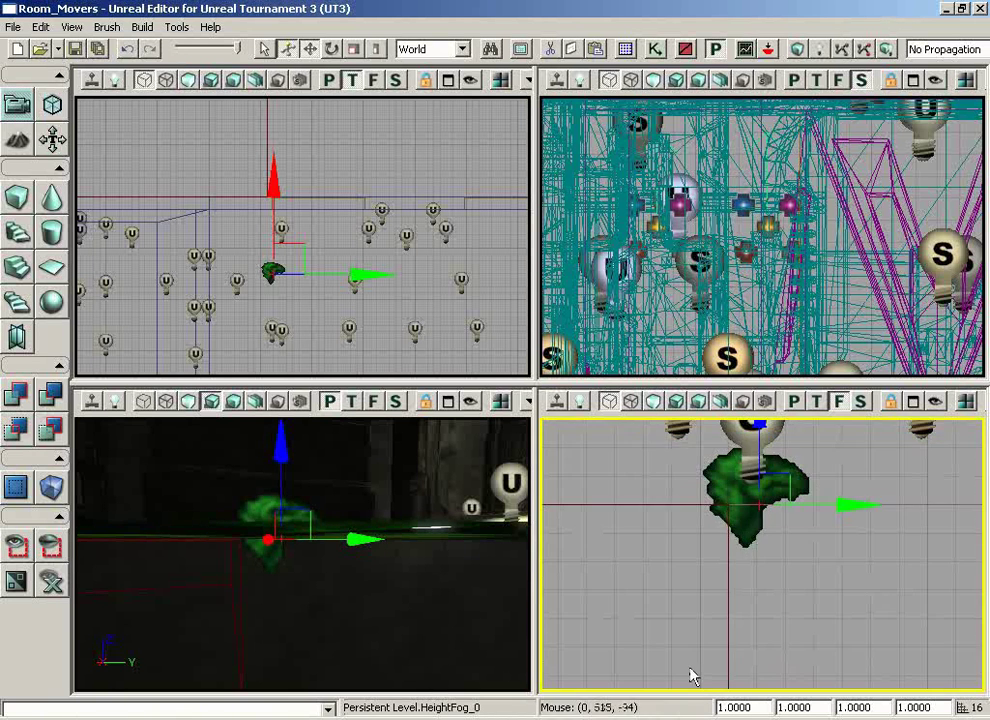
# Open the height fog's component properties and set its Density to 0.025
pyautogui.moveTo(493, 620); pyautogui.dragTo(493, 653, button='right')
pyautogui.moveTo(493, 653); pyautogui.dragTo(493, 640)
pyautogui.moveTo(493, 640); pyautogui.dragTo(493, 640, button='right')
pyautogui.moveTo(493, 640); pyautogui.dragTo(212, 555)
pyautogui.moveTo(212, 555); pyautogui.dragTo(399, 605, button='right')
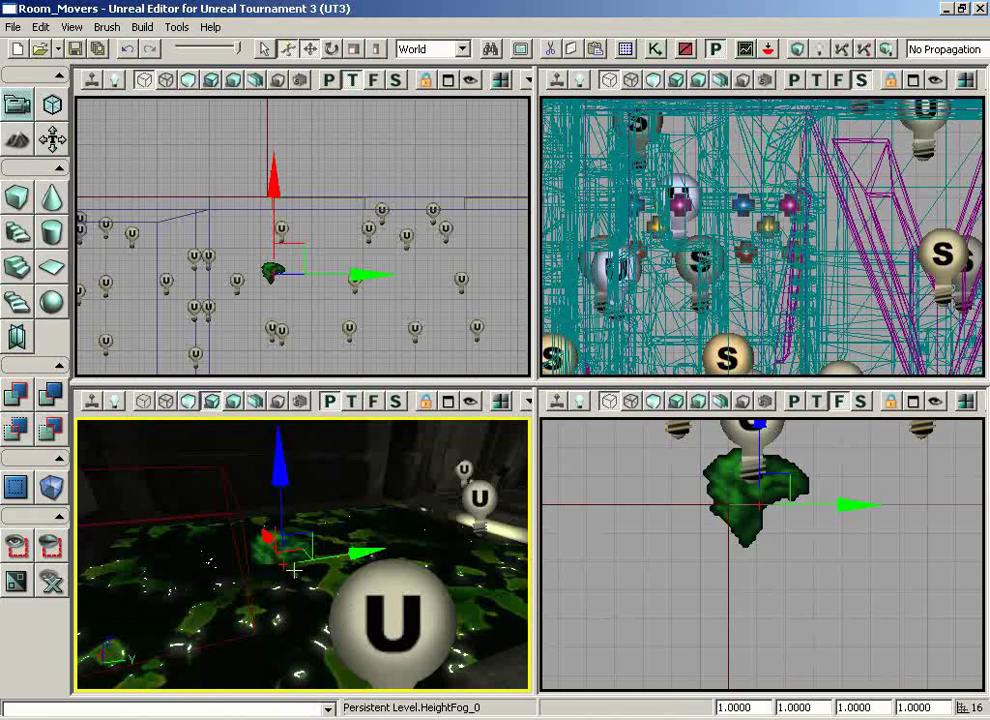
pyautogui.press('F4')
pyautogui.click(558, 210)
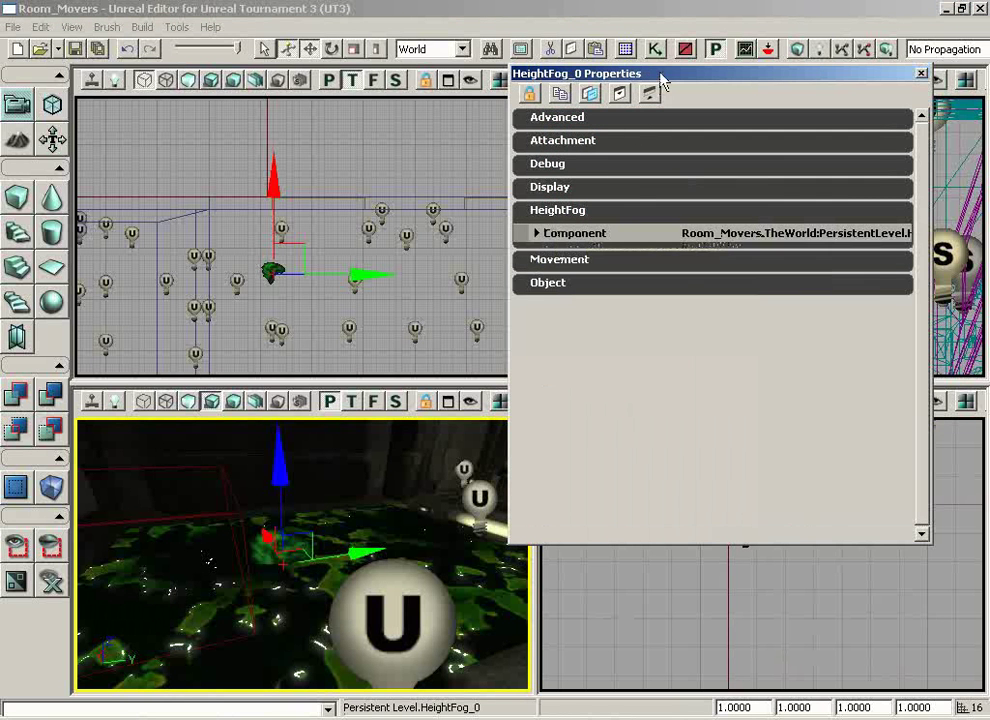
pyautogui.moveTo(662, 82); pyautogui.dragTo(605, 124)
pyautogui.click(515, 283)
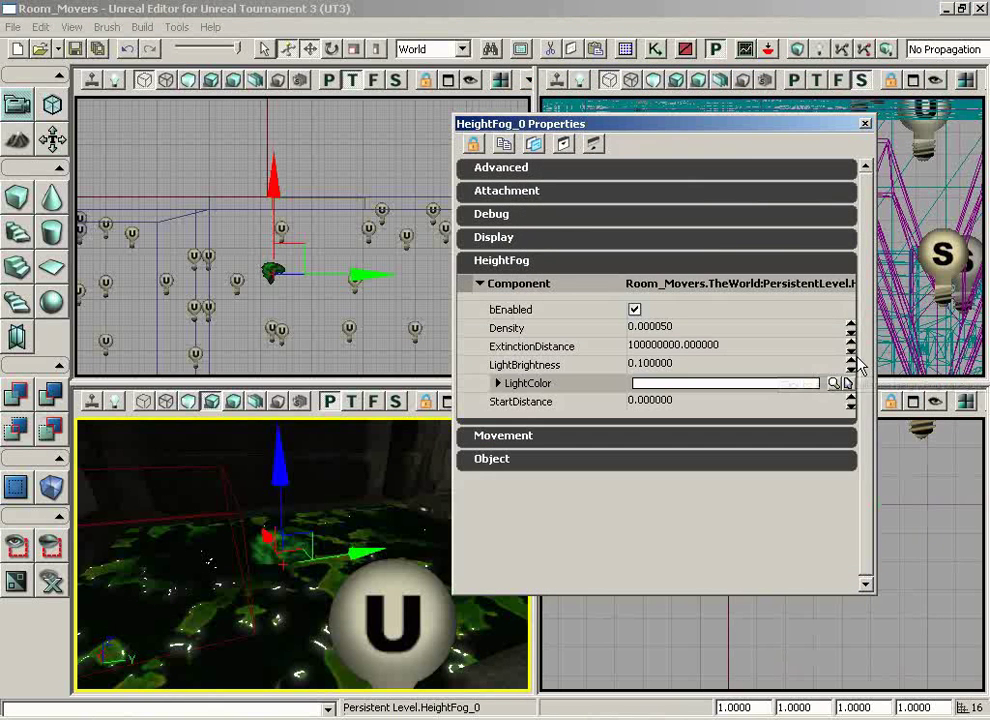
pyautogui.click(676, 332)
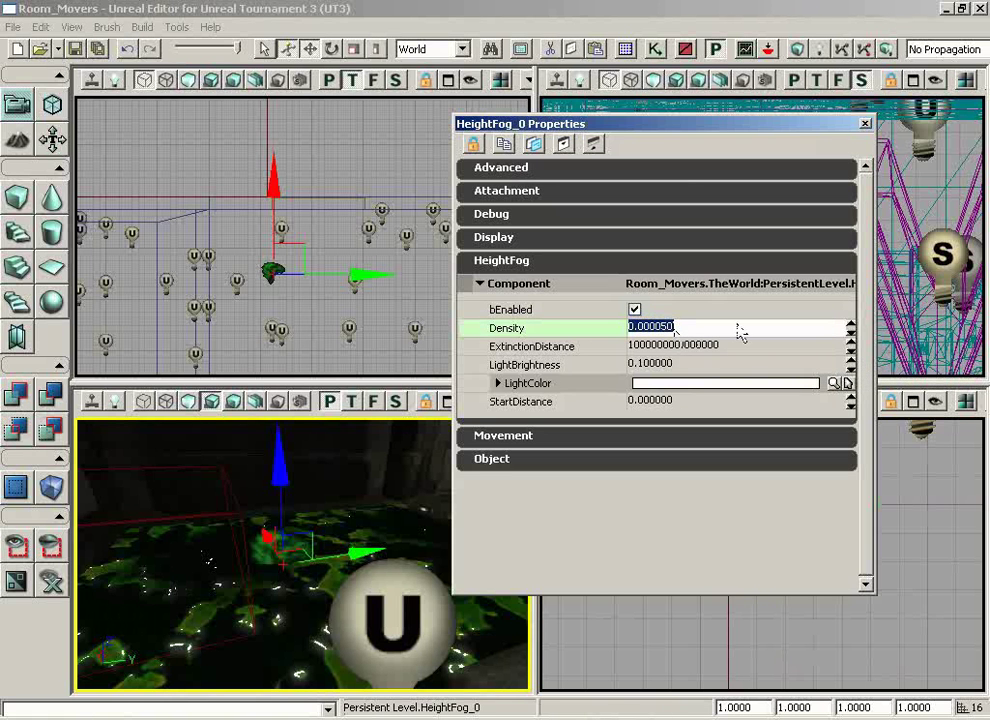
pyautogui.write('0')
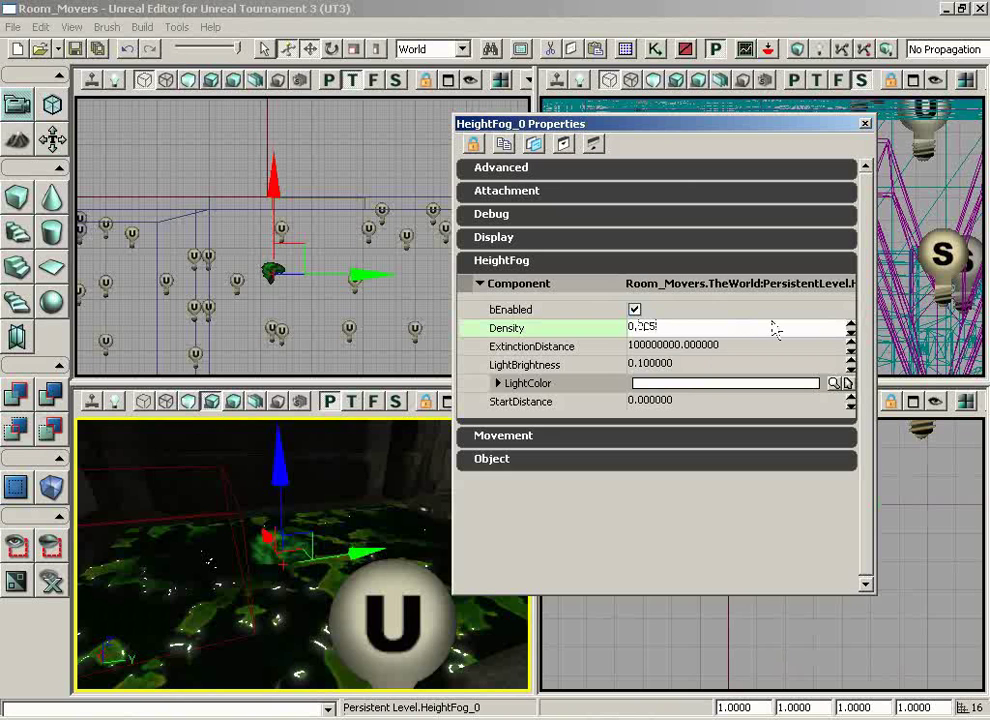
# Set the height fog's ExtinctionDistance to 100000 and its LightBrightness to 0.125
pyautogui.click(706, 347)
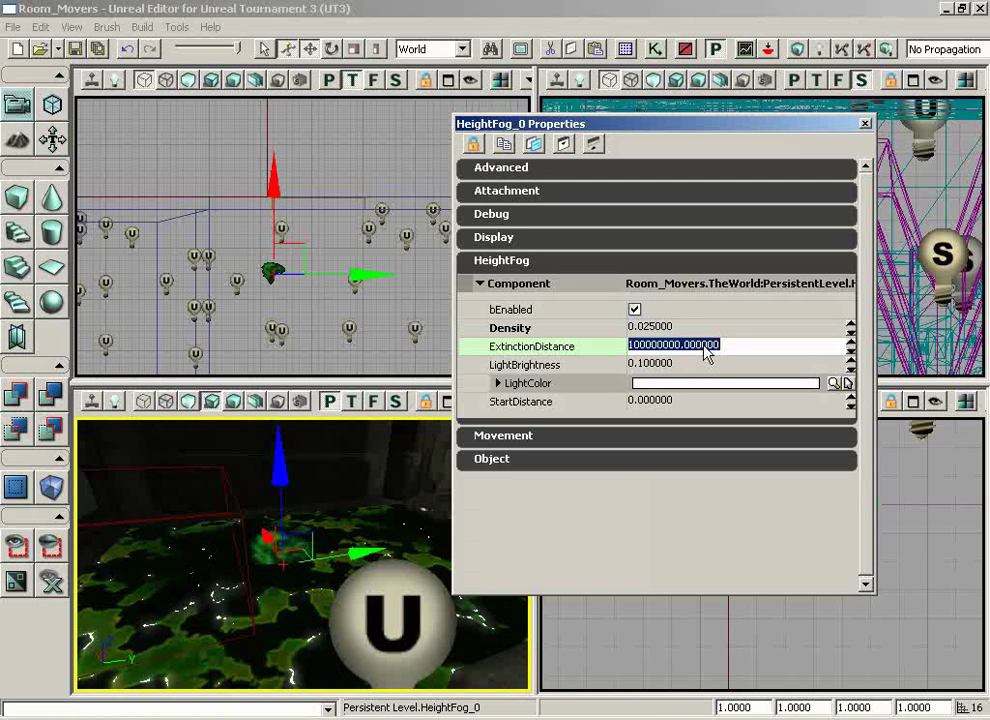
pyautogui.write('1')
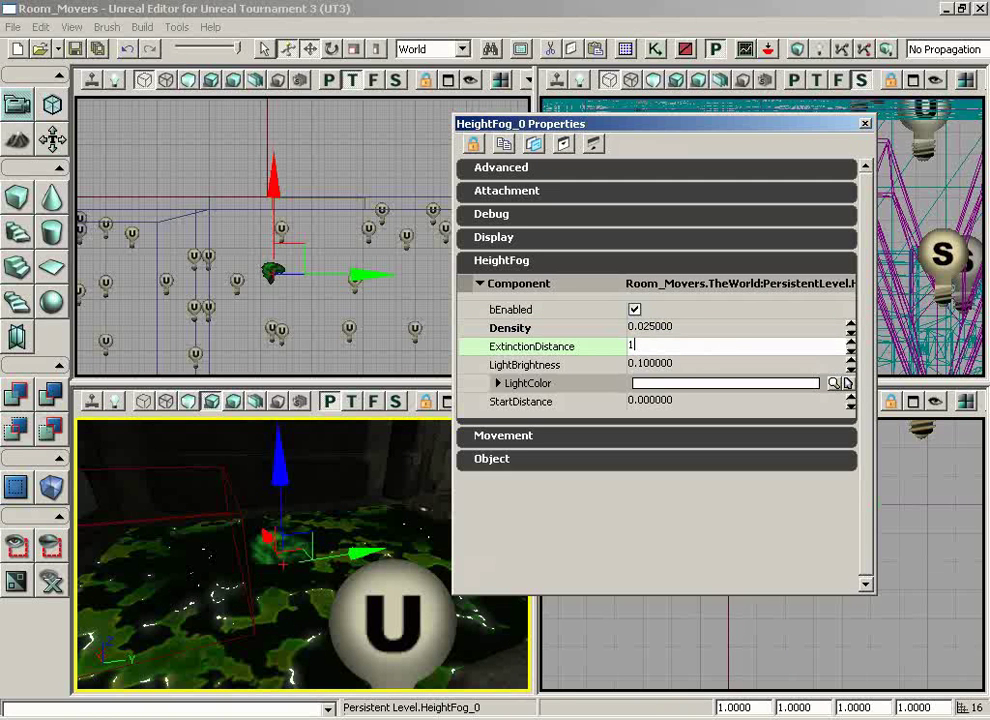
pyautogui.press('Return')
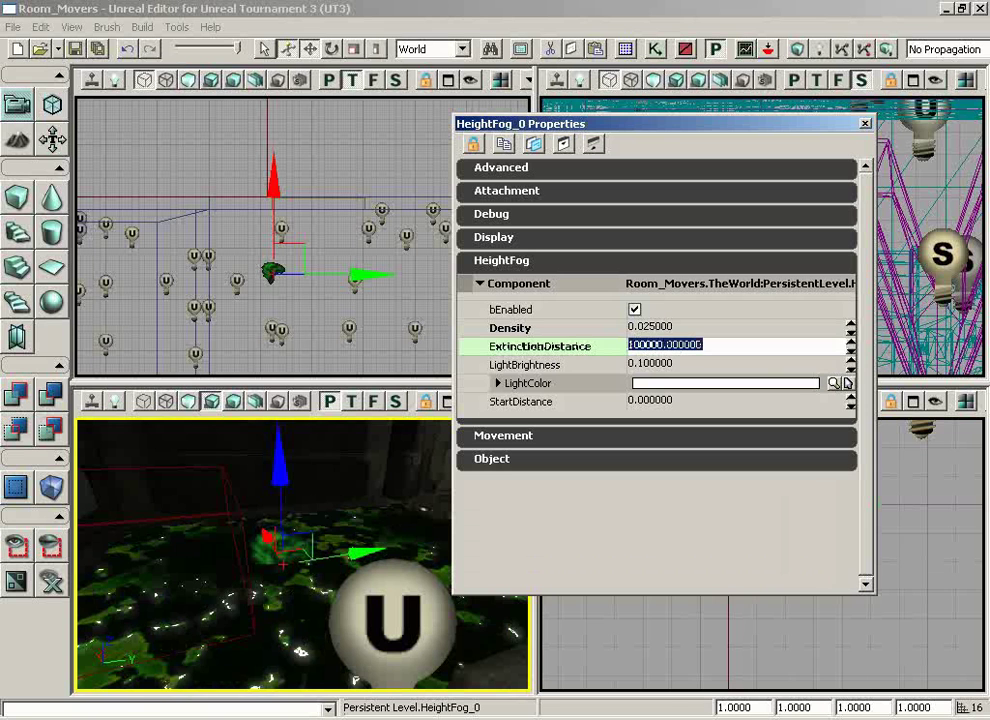
pyautogui.click(652, 365)
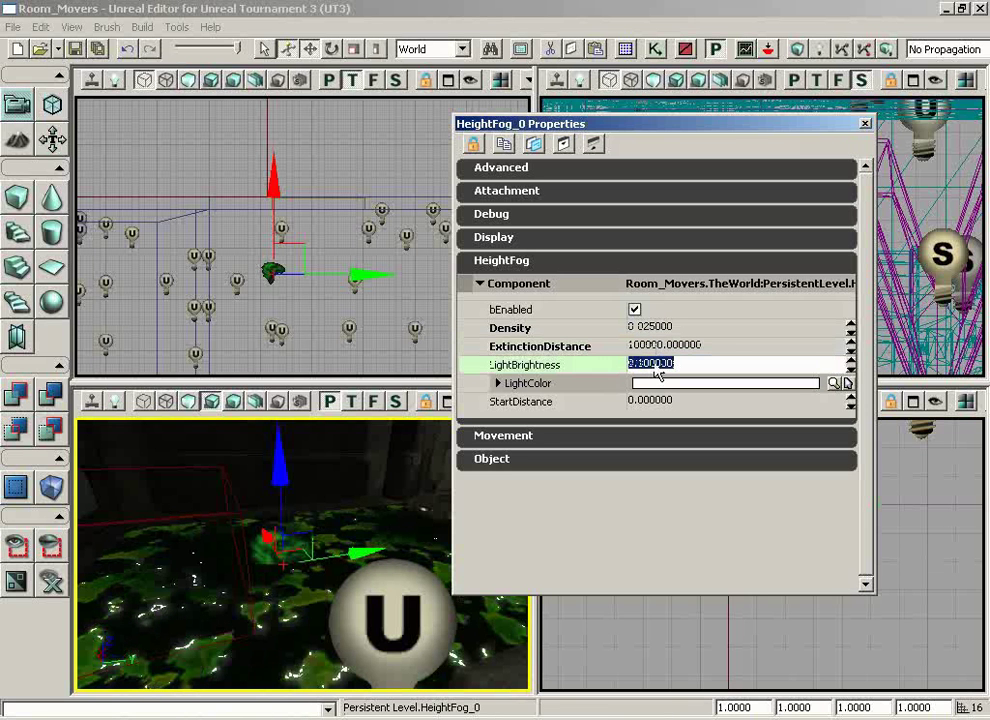
pyautogui.write('.')
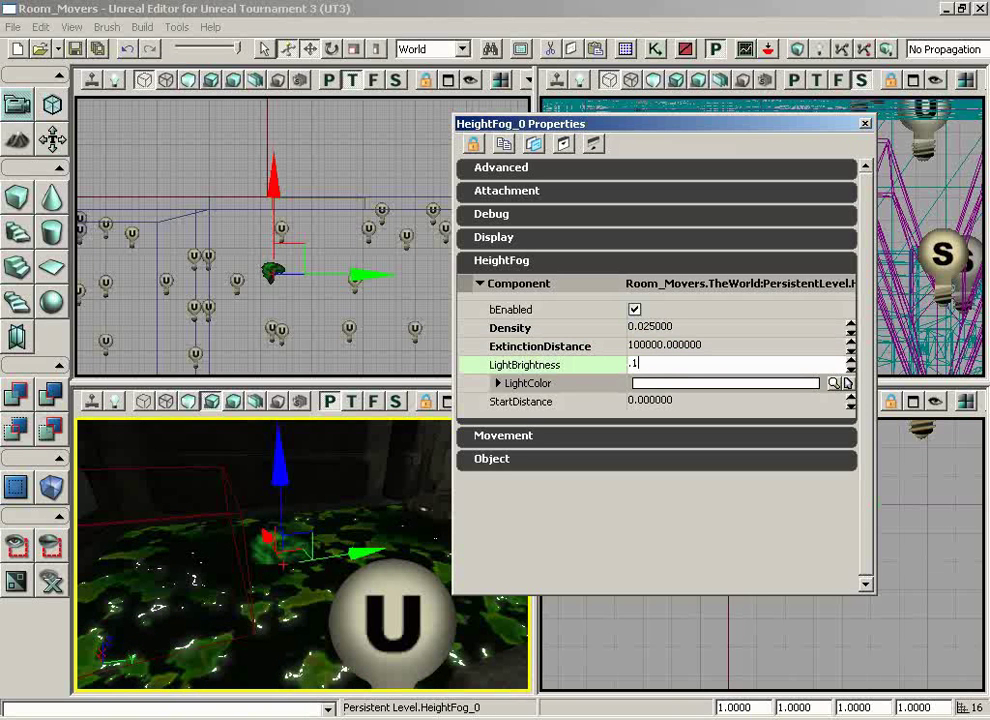
pyautogui.write('125')
pyautogui.press('Return')
# Set the height fog's LightColor to a dark green with B 10, G 118 and R 37
pyautogui.doubleClick(540, 382)
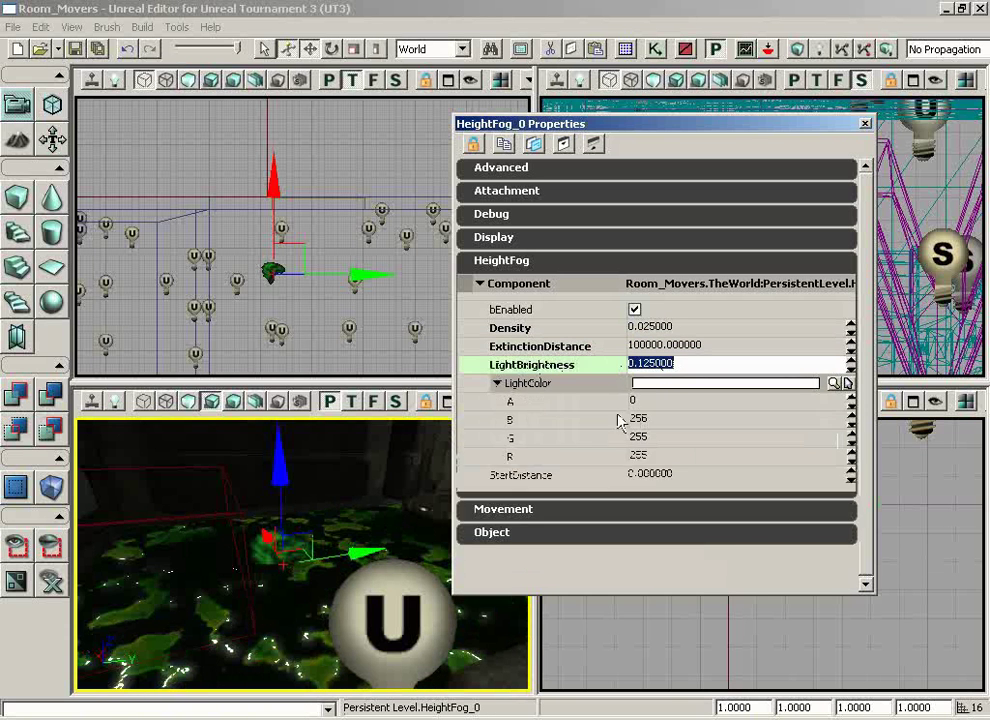
pyautogui.click(660, 418)
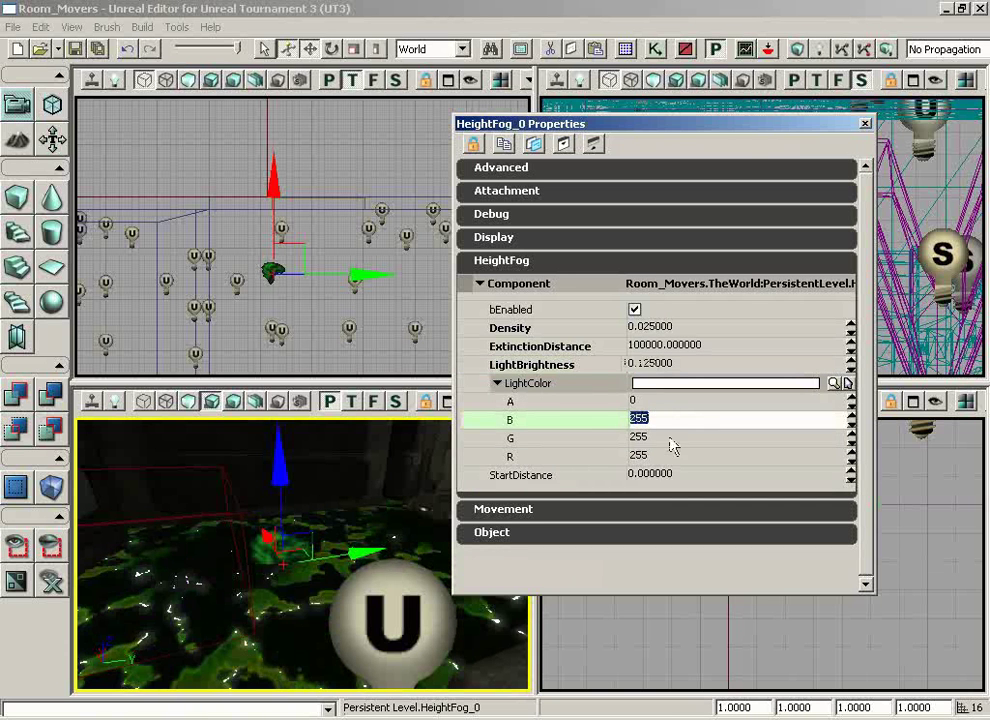
pyautogui.moveTo(403, 590); pyautogui.dragTo(402, 525, button='right')
pyautogui.moveTo(402, 525); pyautogui.dragTo(350, 480)
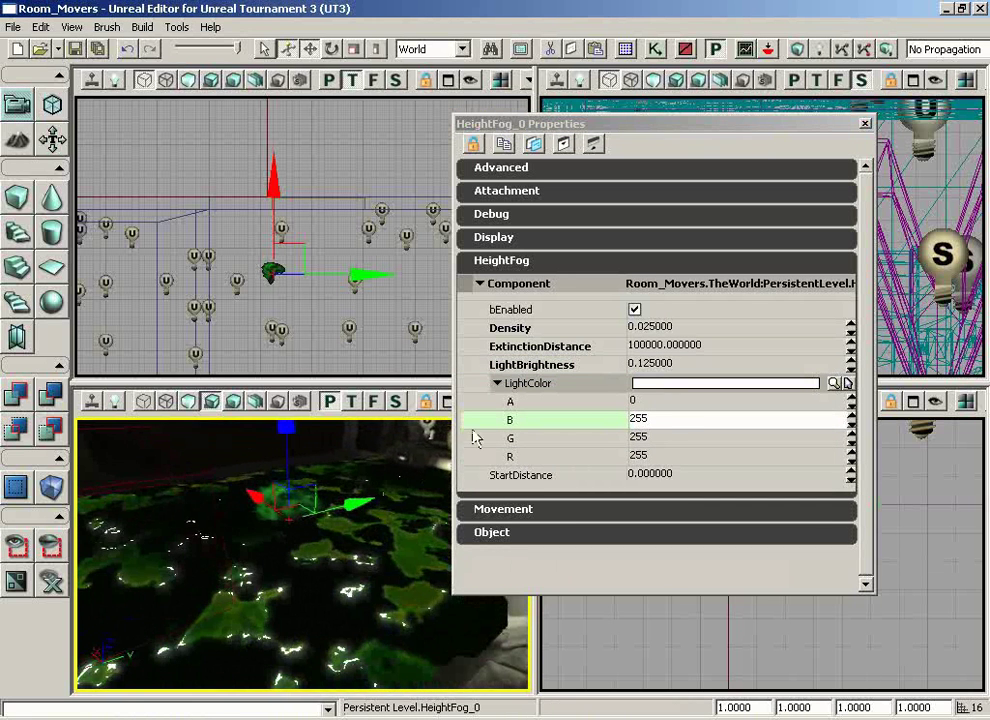
pyautogui.click(668, 422)
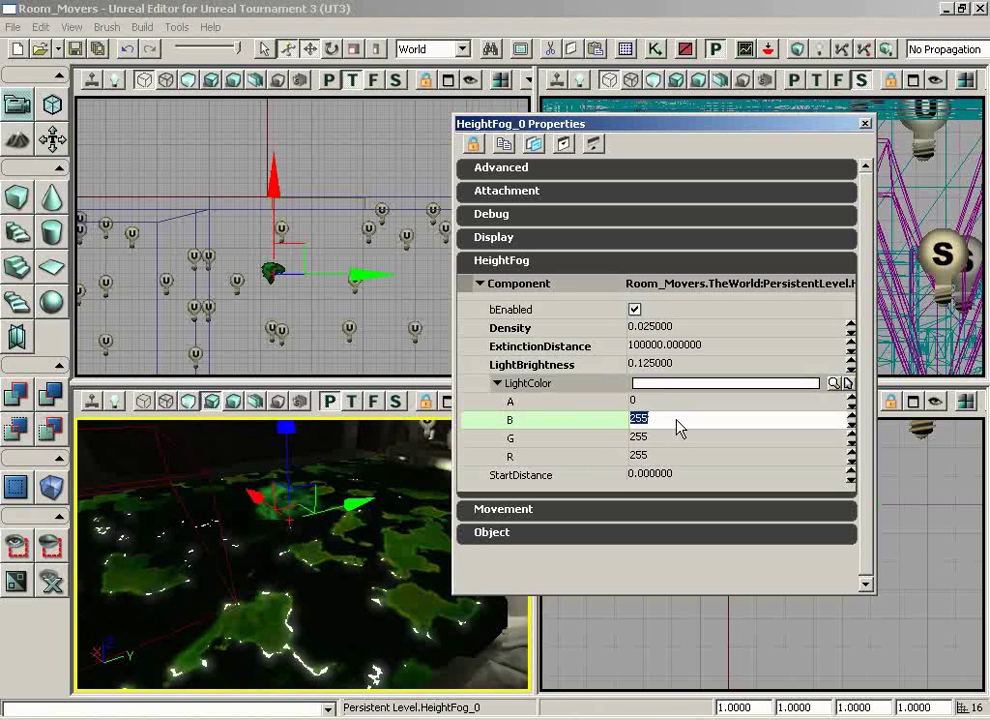
pyautogui.write('10')
pyautogui.click(655, 441)
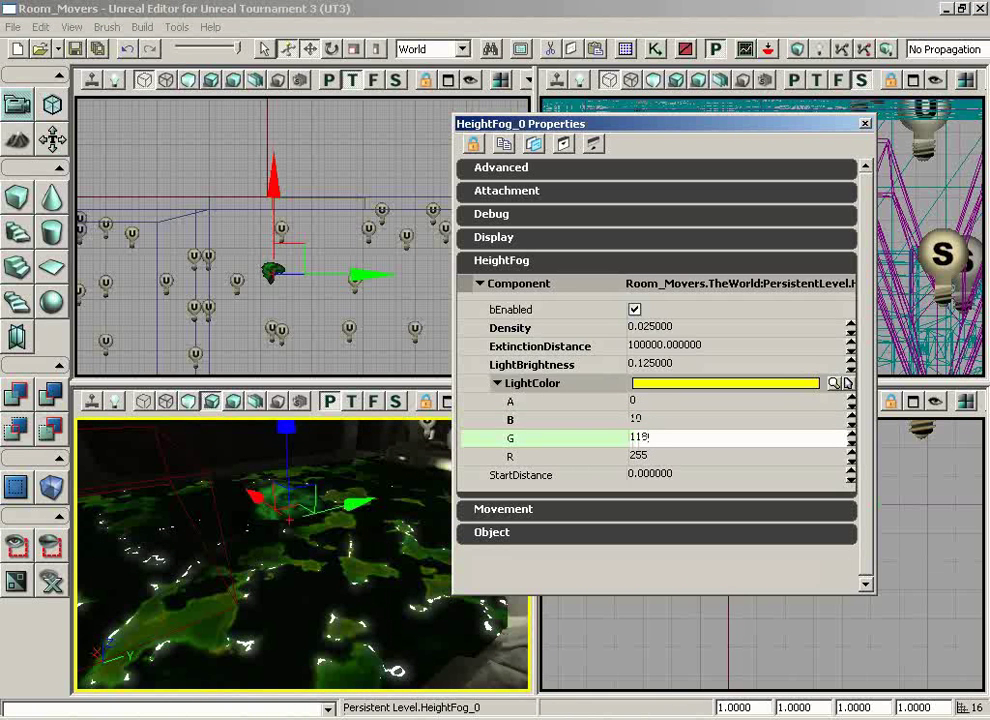
pyautogui.write('118')
pyautogui.click(664, 457)
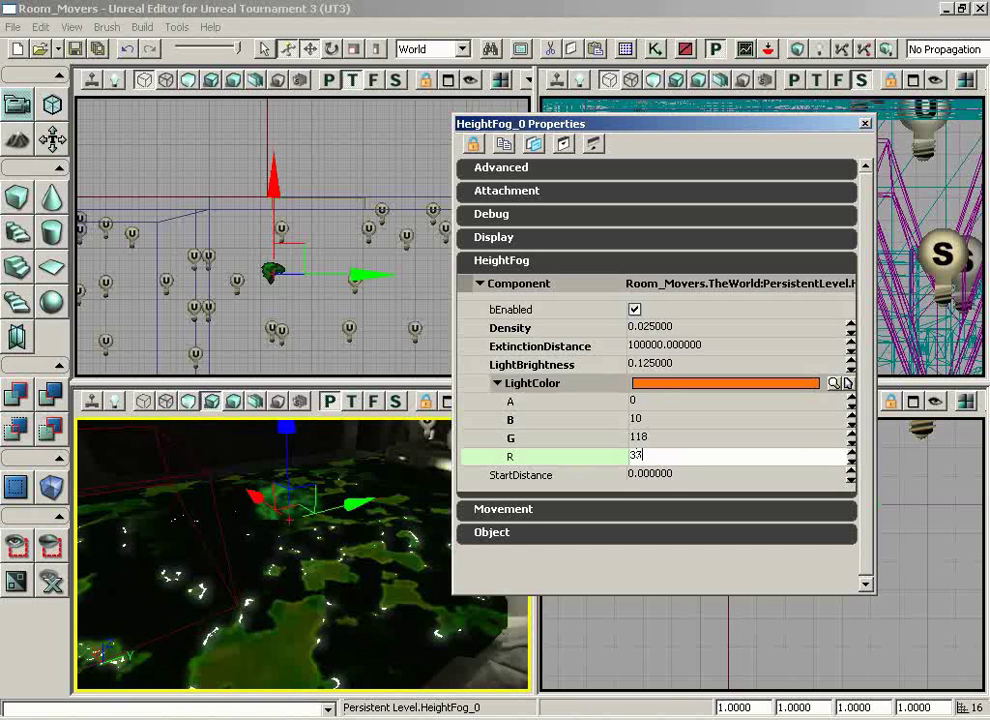
pyautogui.write('37')
pyautogui.press('Return')
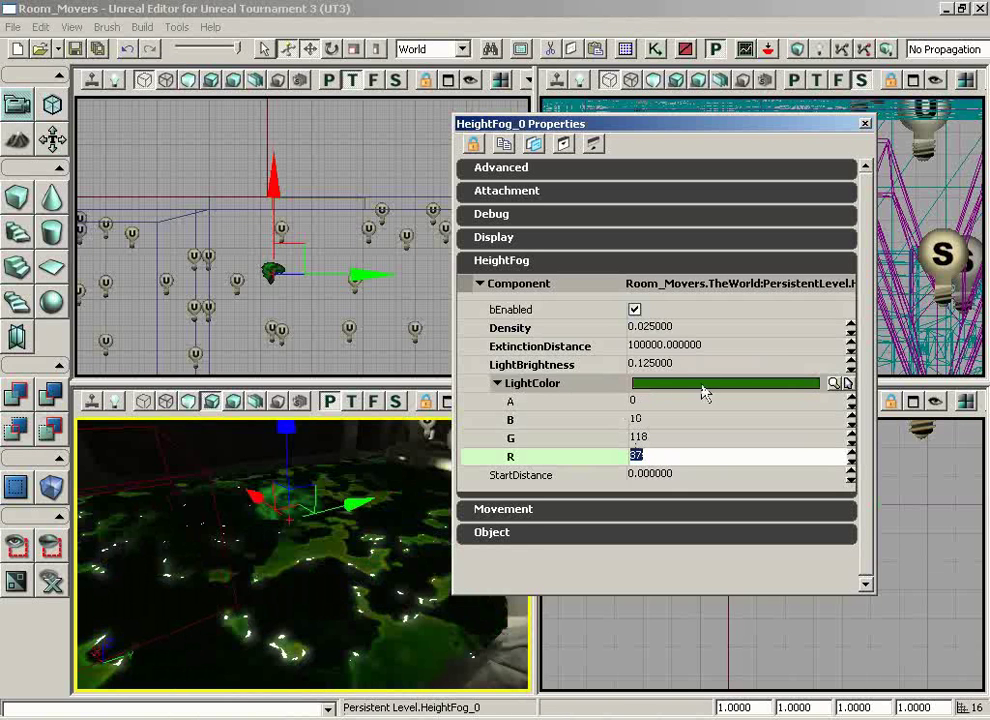
# Close the height fog properties, play the level from the walkway beside the pool to inspect the slime, and end the test
pyautogui.click(864, 126)
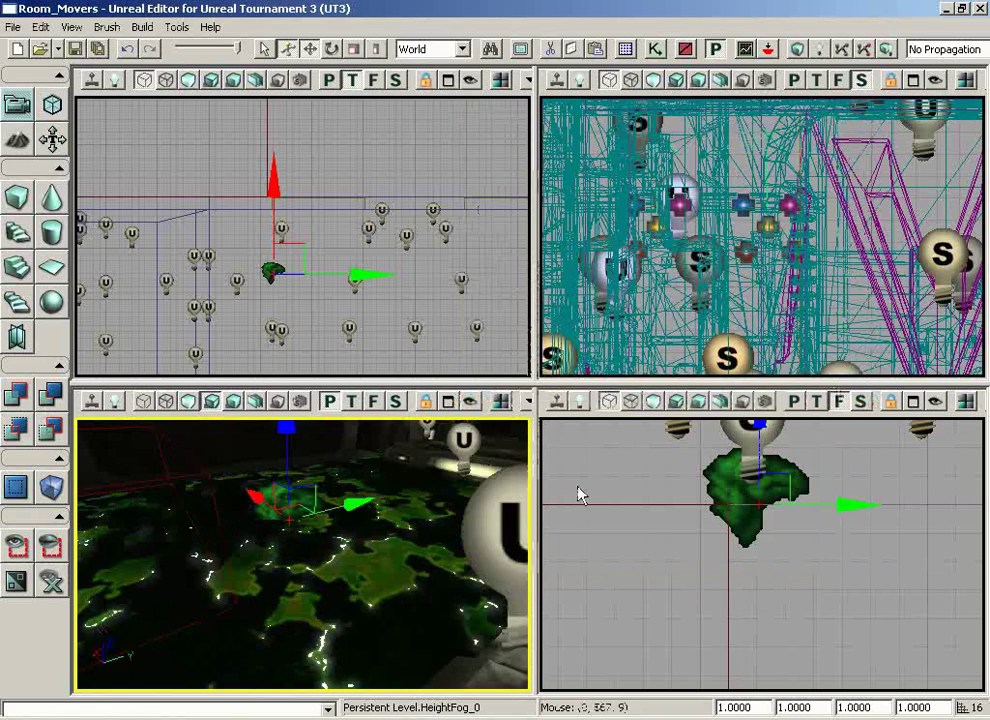
pyautogui.moveTo(414, 510); pyautogui.dragTo(358, 621, button='right')
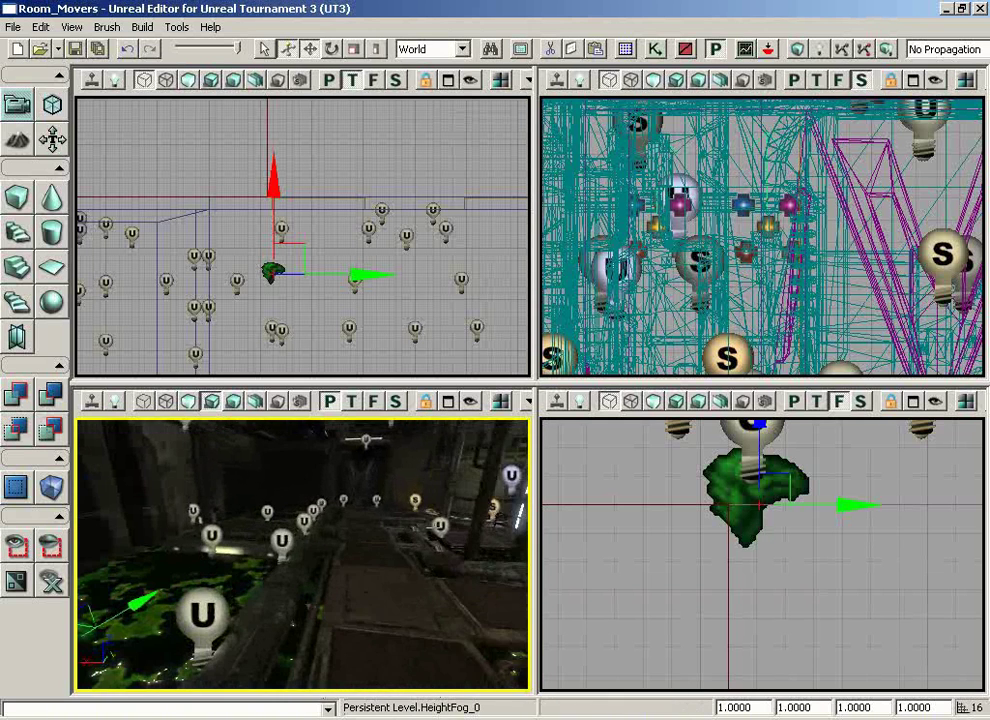
pyautogui.rightClick(358, 621)
pyautogui.click(420, 652)
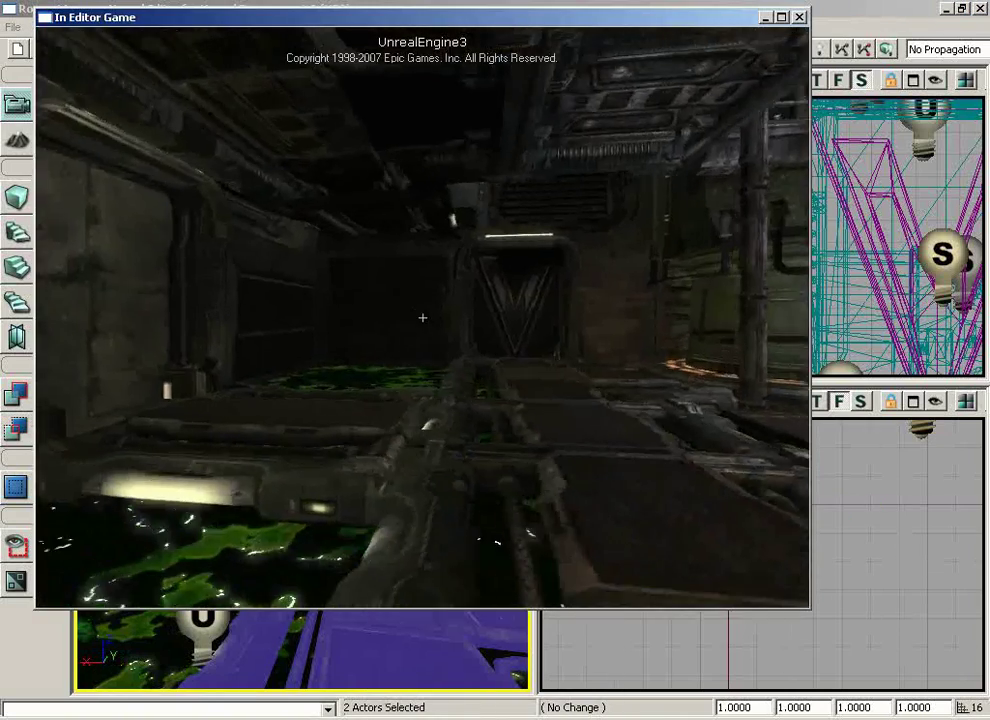
pyautogui.press('w')
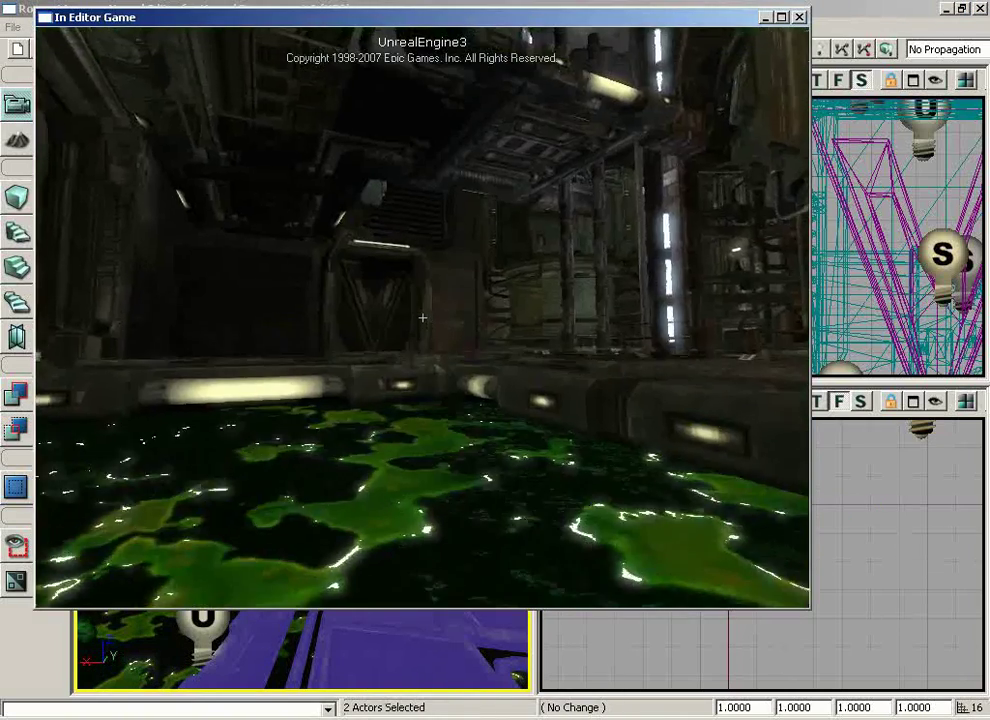
pyautogui.press('w')
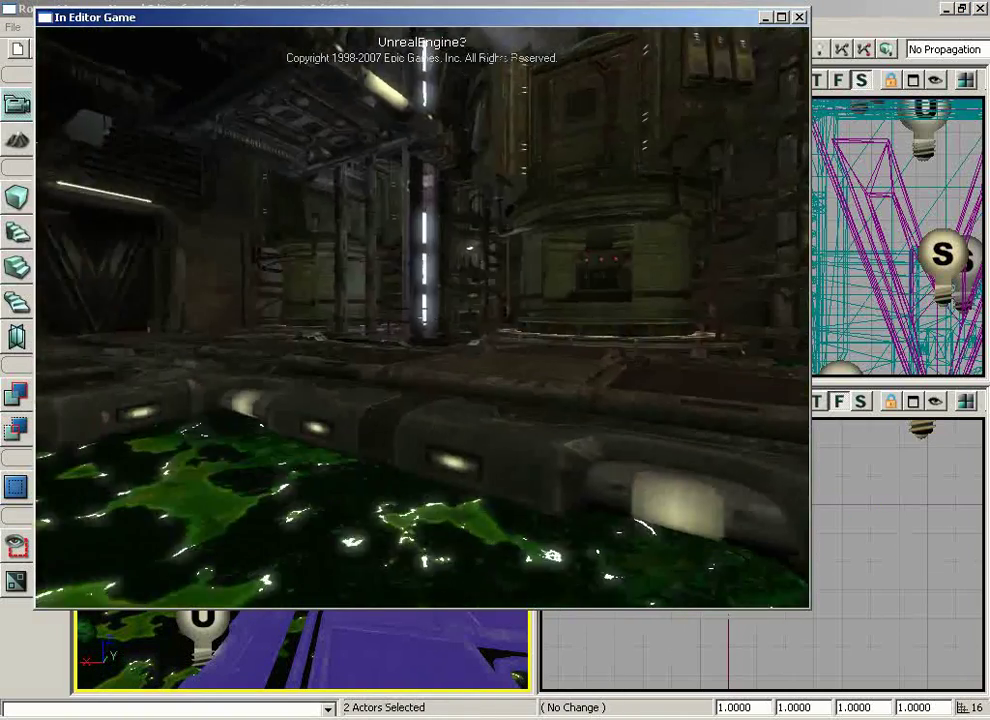
pyautogui.press('w')
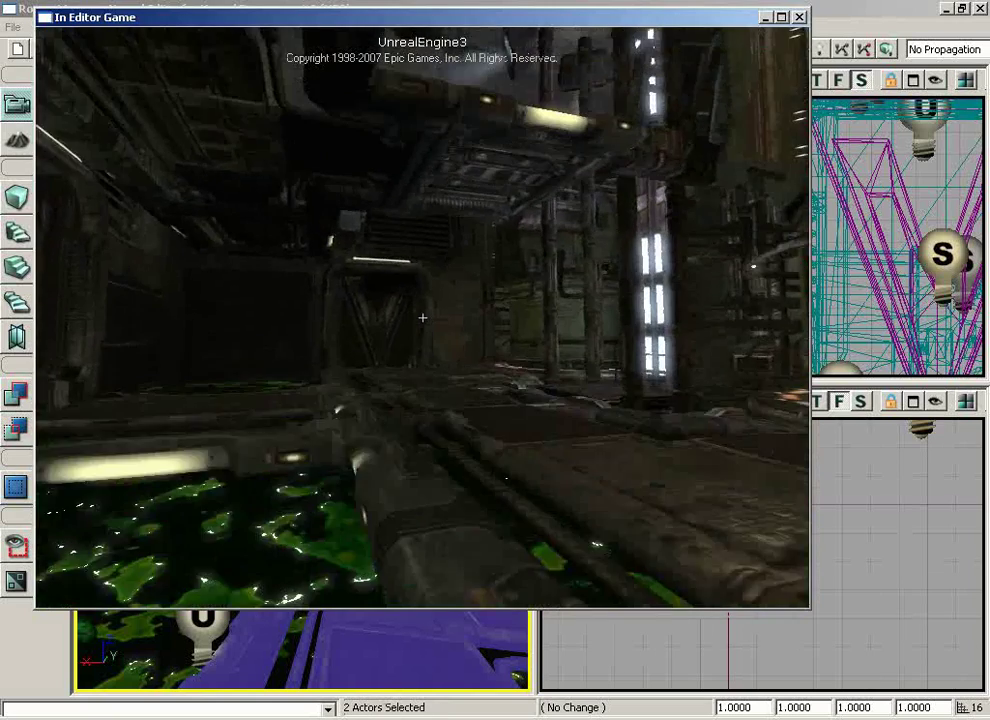
pyautogui.press('Escape')
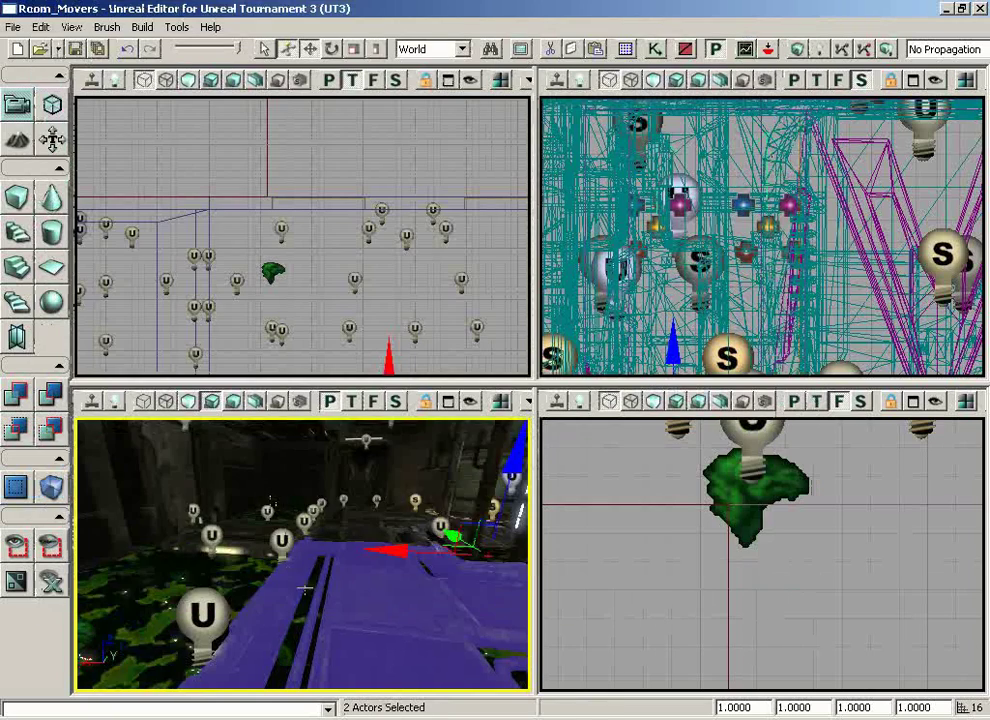
# Save the map in the Maps folder under the new name DM-Room_Effects.ut3
pyautogui.moveTo(306, 589); pyautogui.dragTo(346, 577)
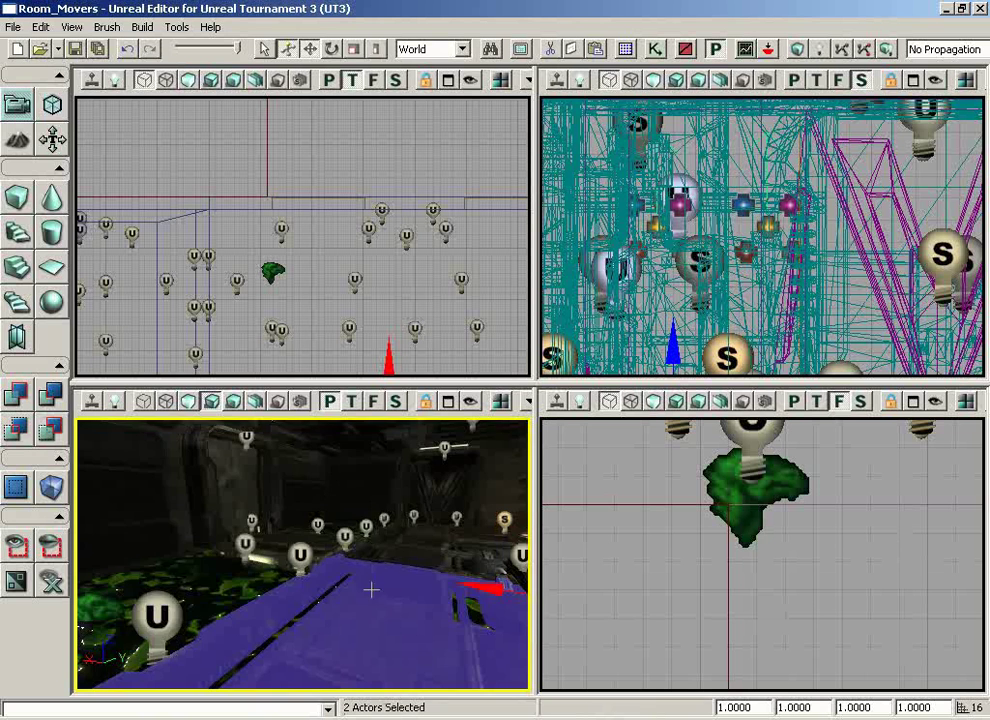
pyautogui.moveTo(371, 591); pyautogui.dragTo(387, 581)
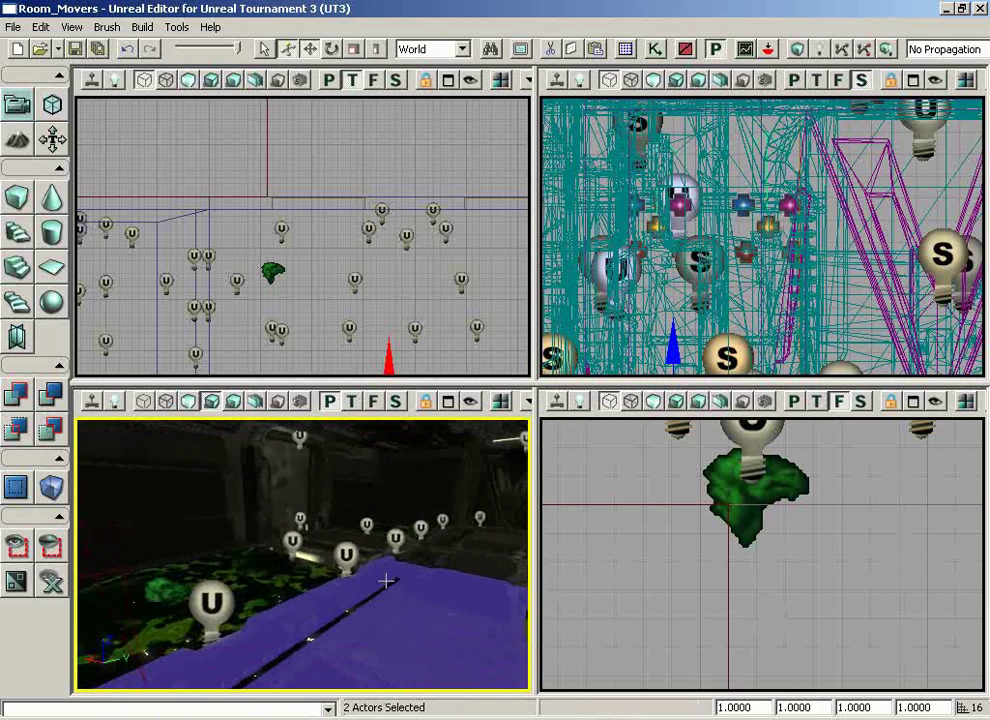
pyautogui.click(16, 27)
pyautogui.click(42, 107)
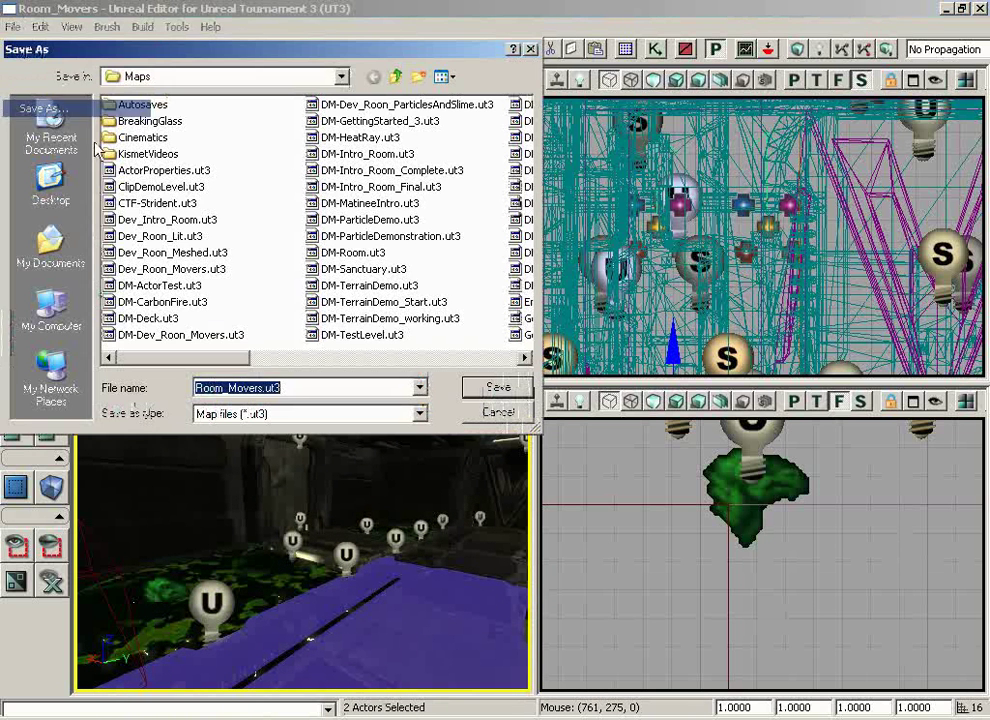
pyautogui.click(287, 385)
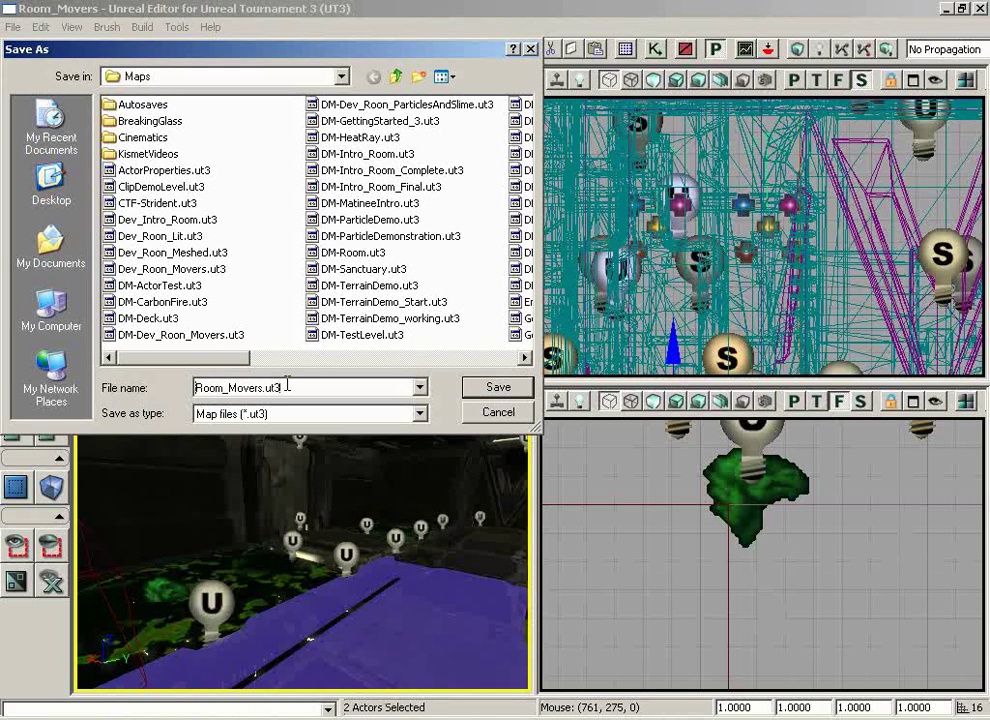
pyautogui.click(196, 387)
pyautogui.write('DM-')
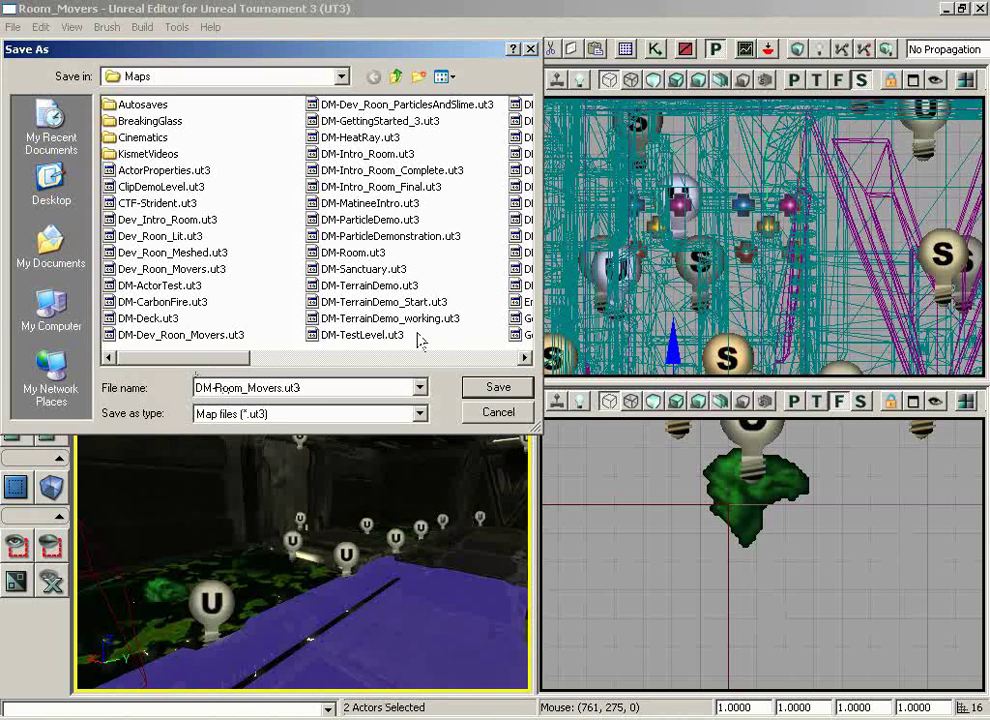
pyautogui.press('Left')
pyautogui.press('Left')
pyautogui.hotkey('shift', 'Left')
pyautogui.hotkey('shift', 'Left')
pyautogui.hotkey('shift', 'Left')
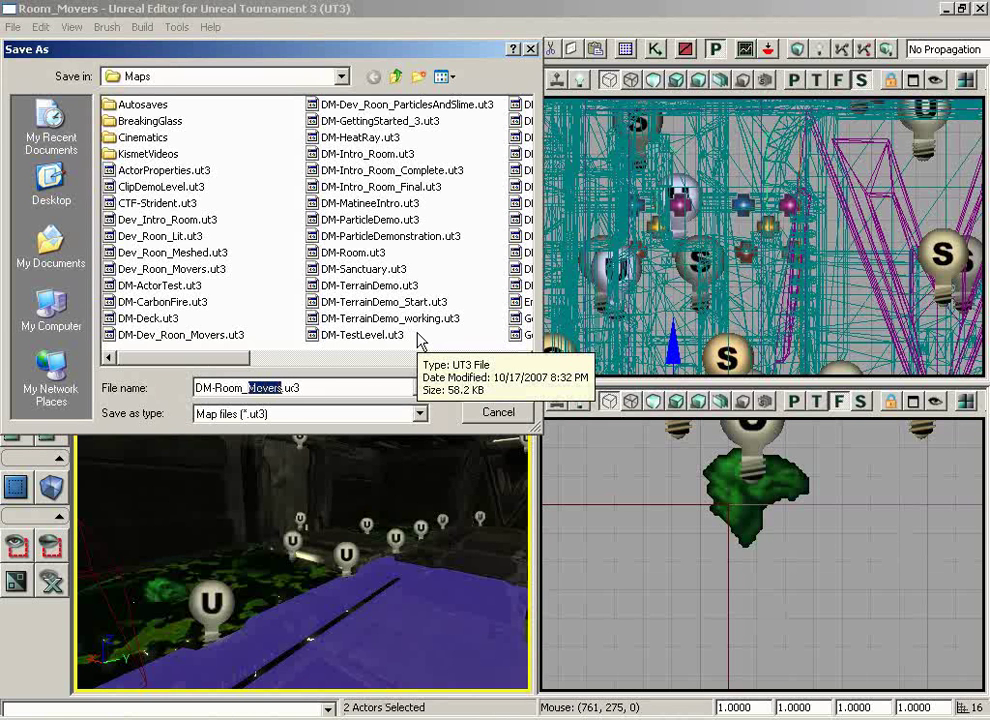
pyautogui.write('Effect')
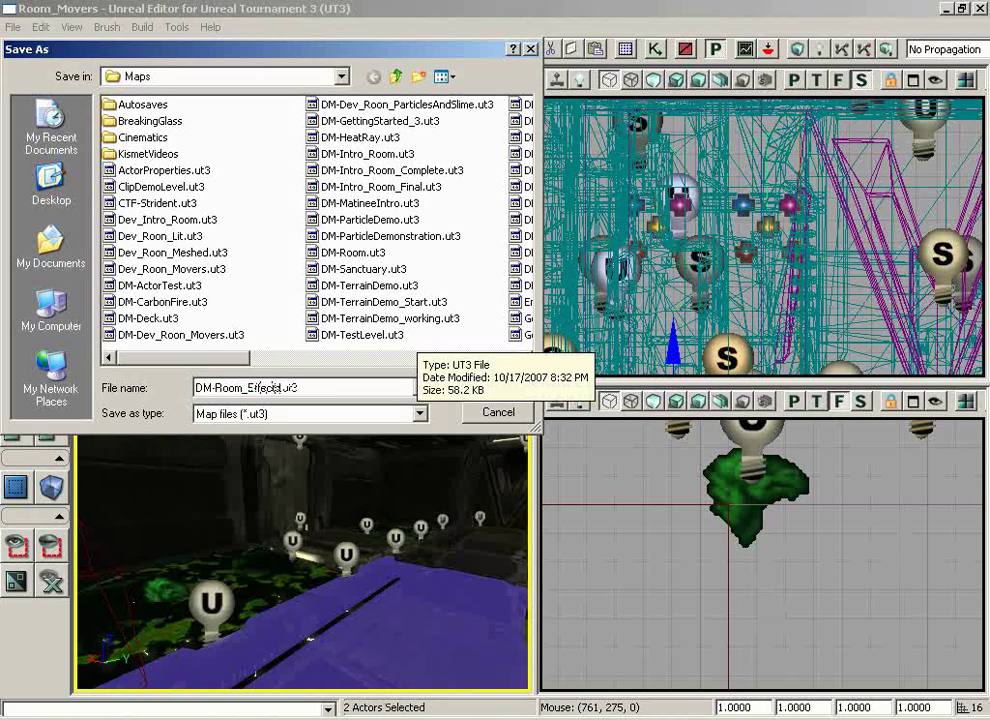
pyautogui.click(502, 389)
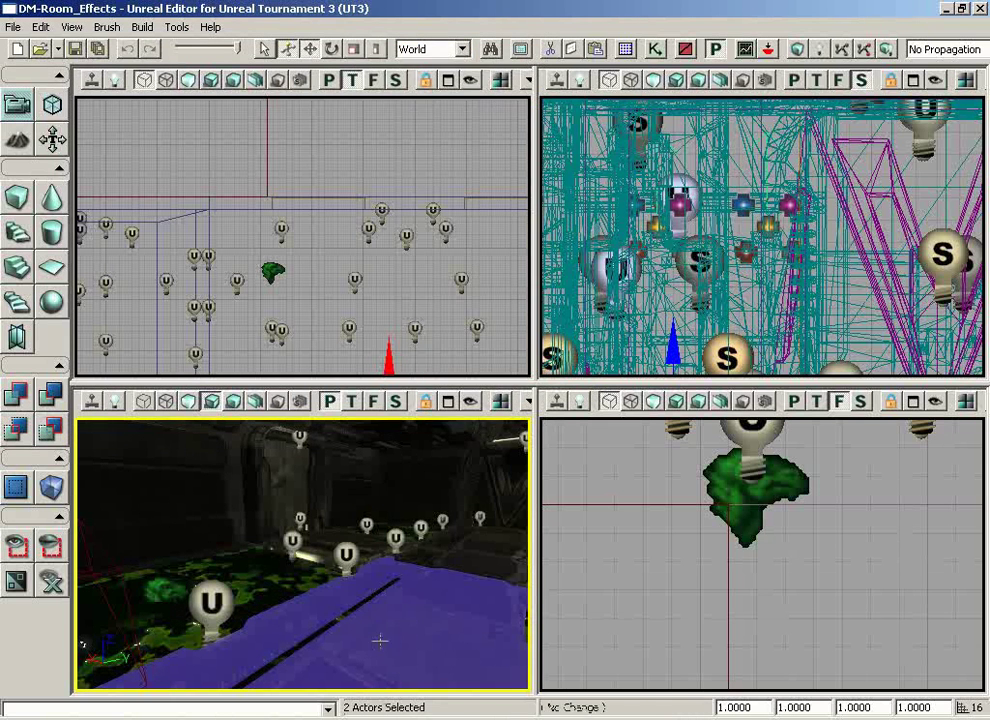
# Play the saved map from the walkway, enter the slime pool to check its fog and damage, climb out, and end the test
pyautogui.rightClick(384, 639)
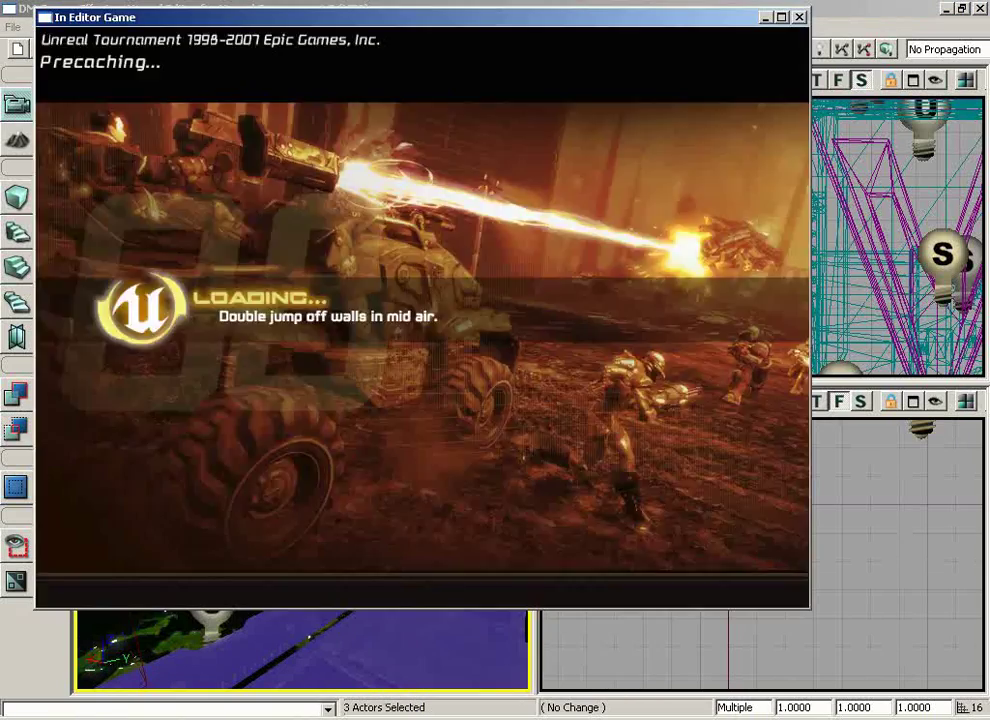
pyautogui.press('w')
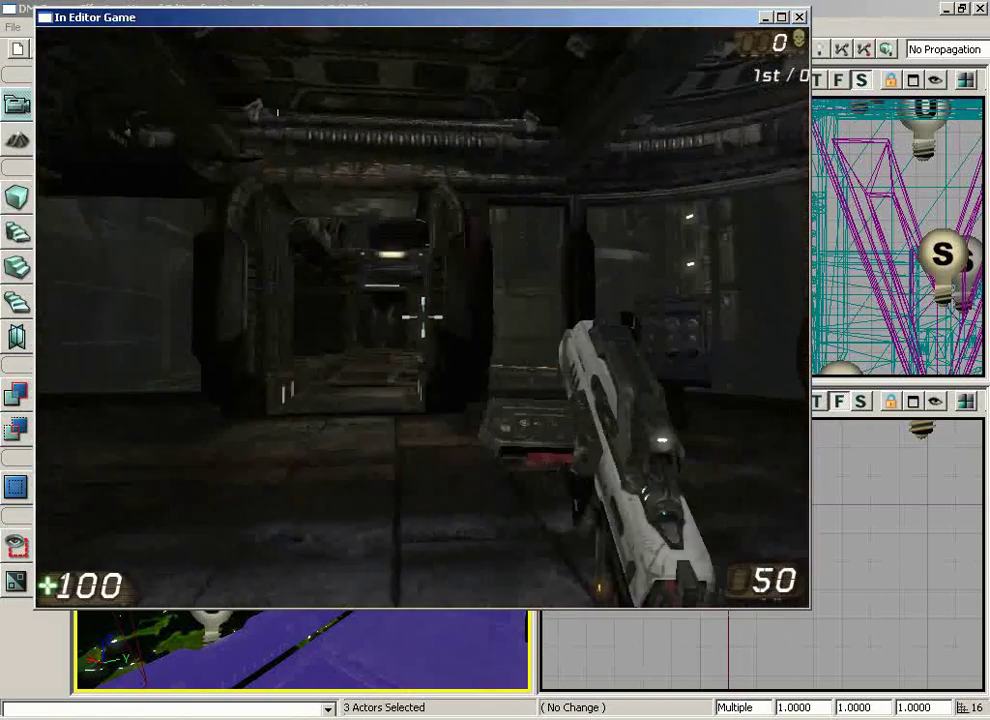
pyautogui.press('w')
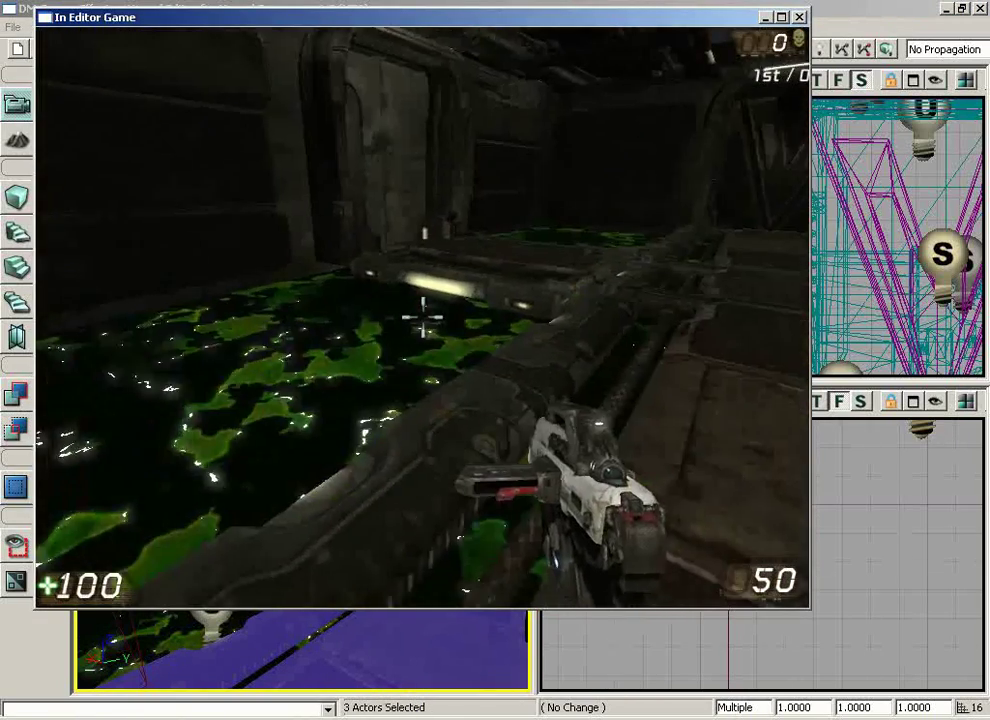
pyautogui.press('w')
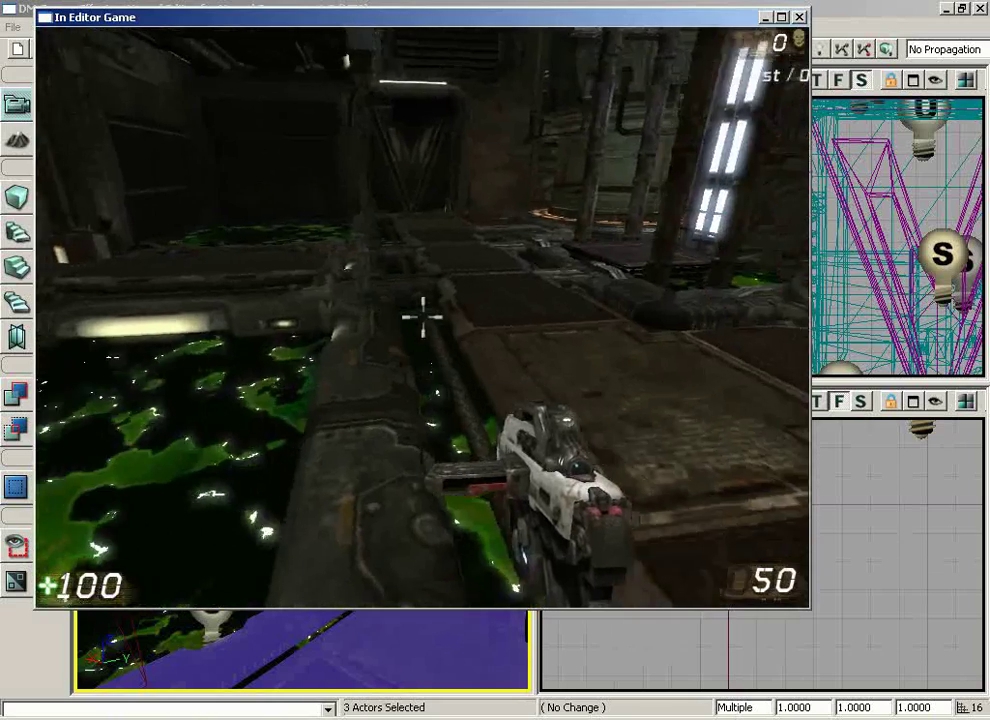
pyautogui.press('w')
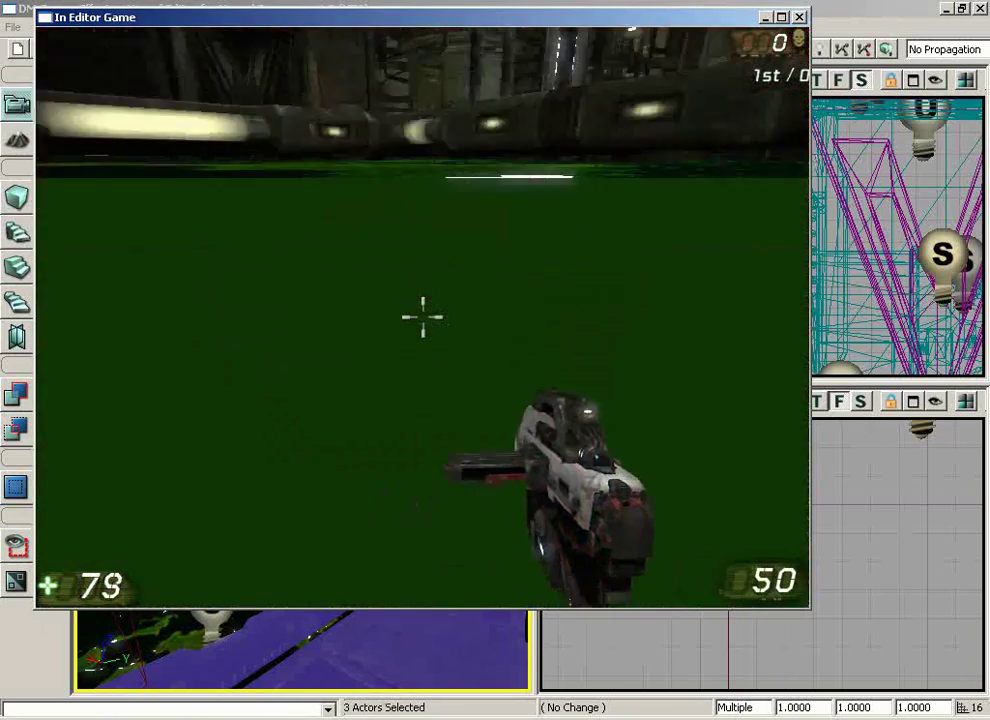
pyautogui.press('w')
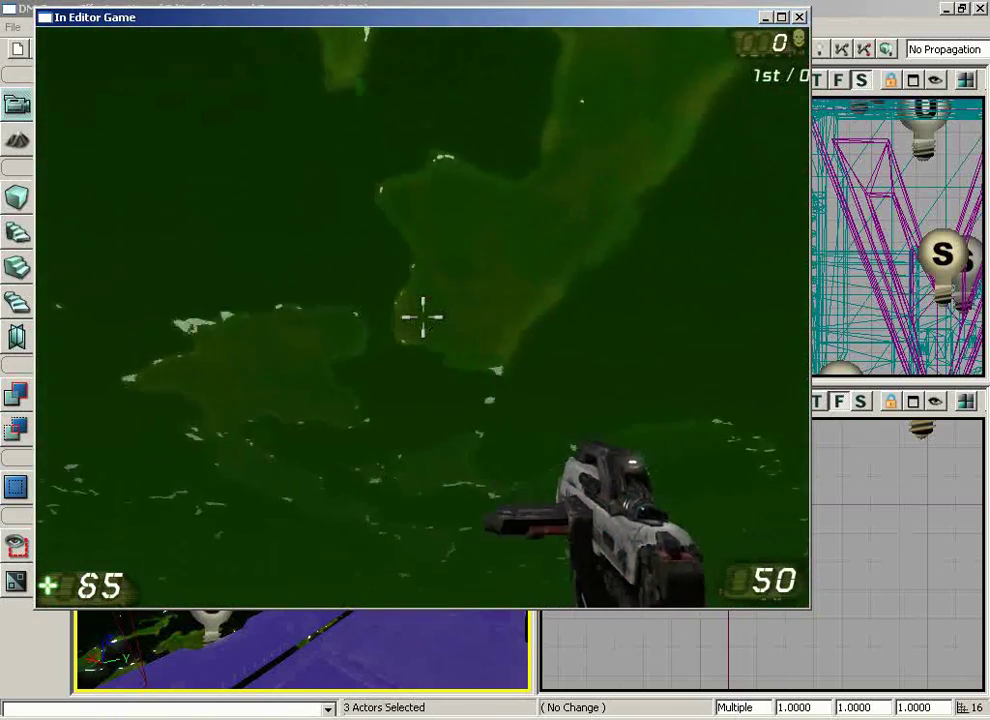
pyautogui.press('w')
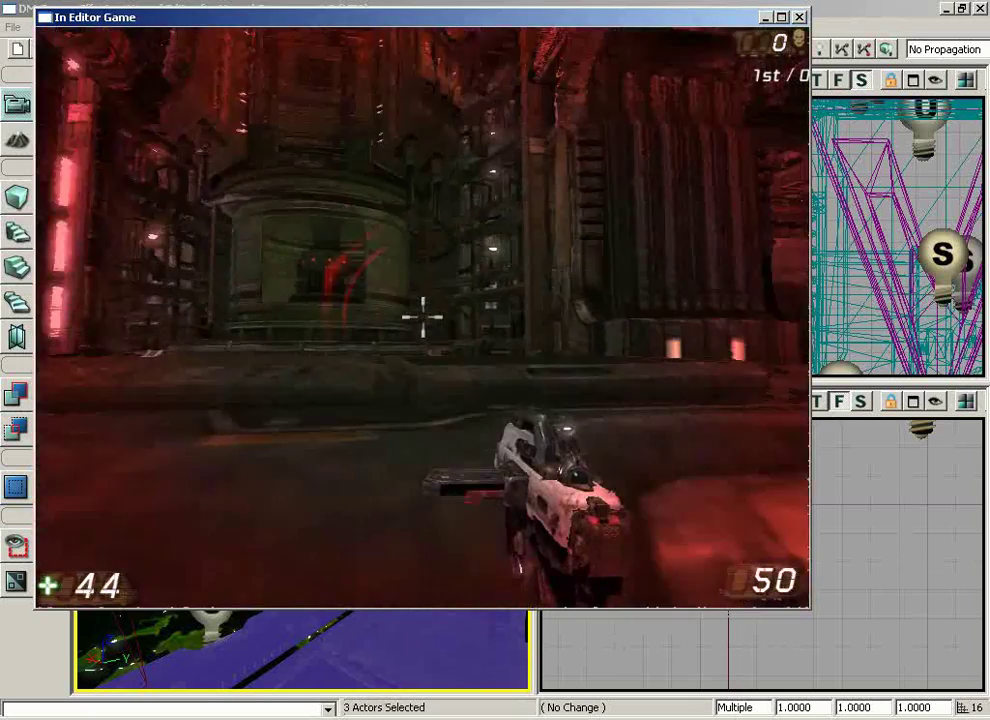
pyautogui.press('w')
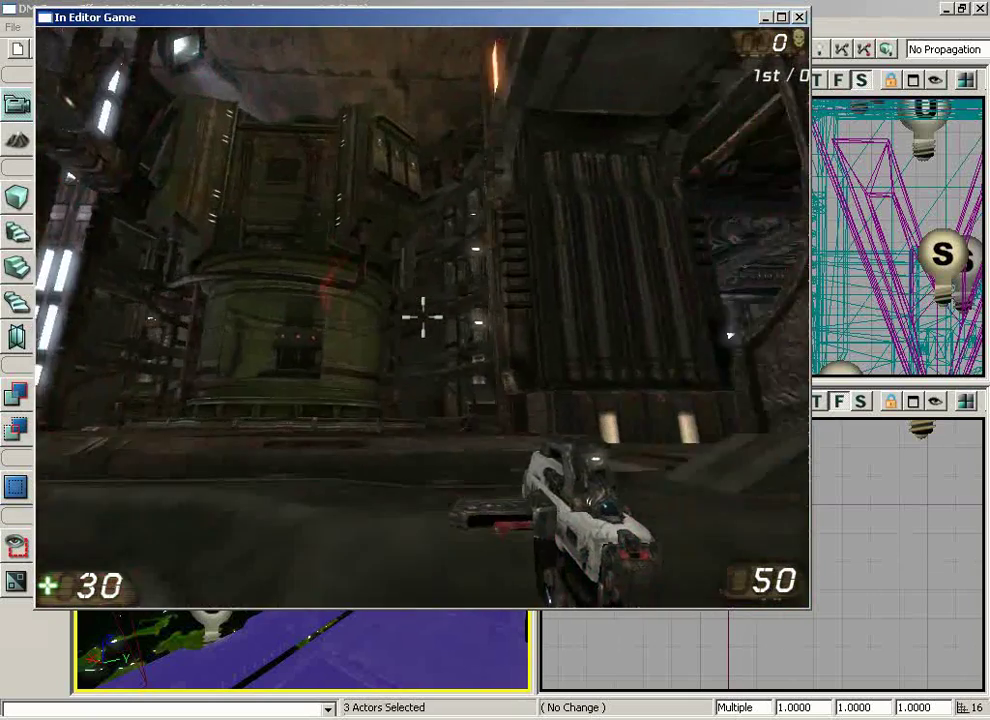
pyautogui.press('w')
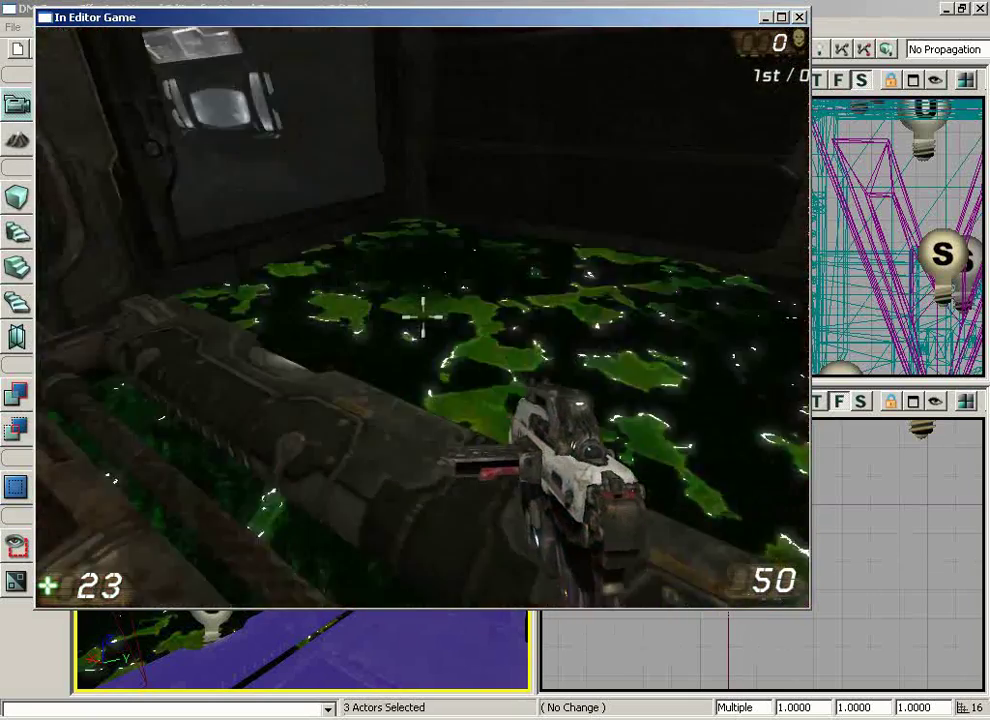
pyautogui.press('w')
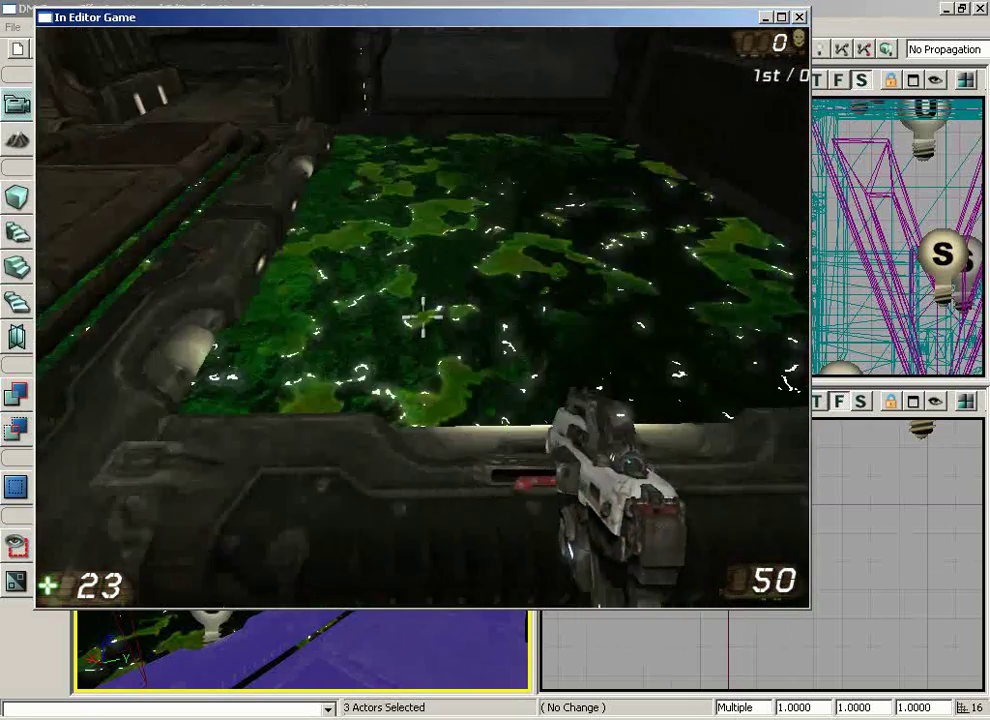
pyautogui.press('w')
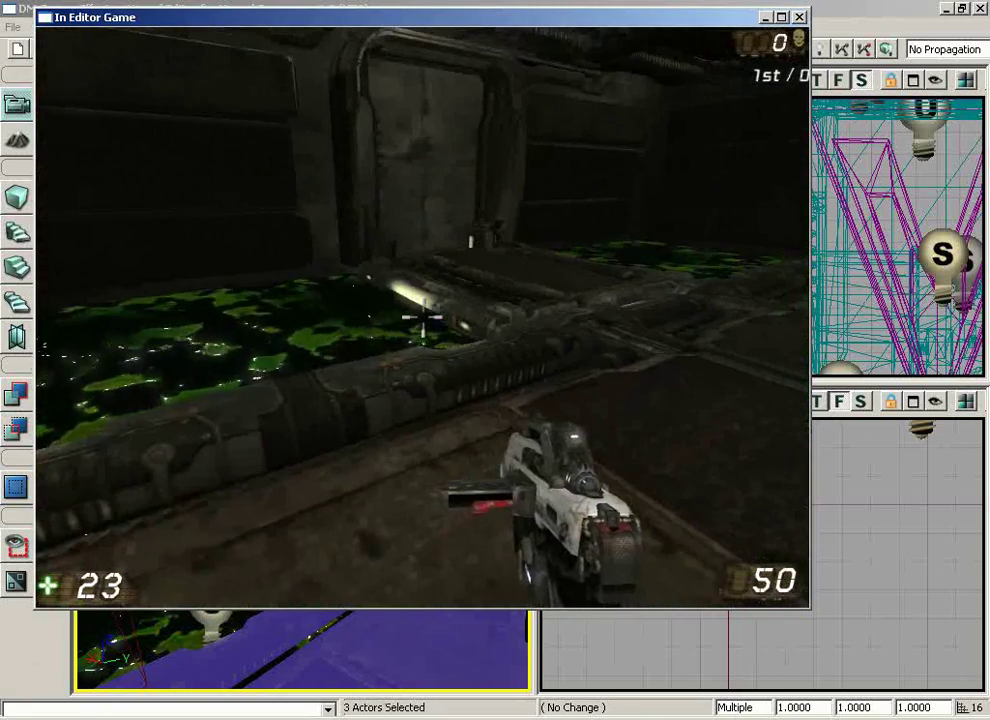
pyautogui.press('Escape')
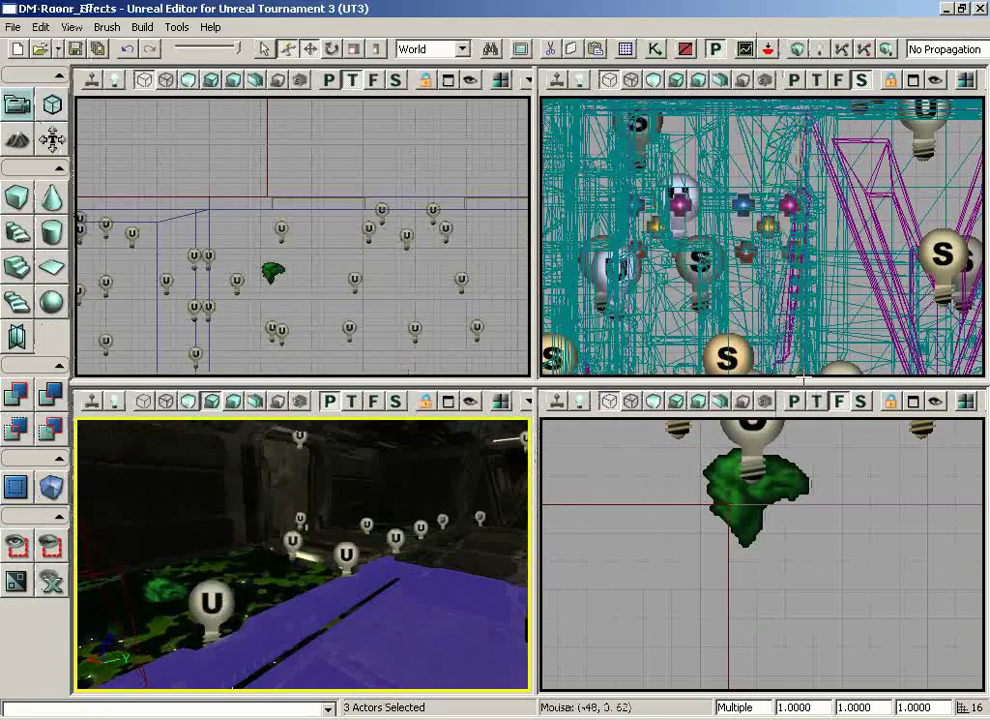